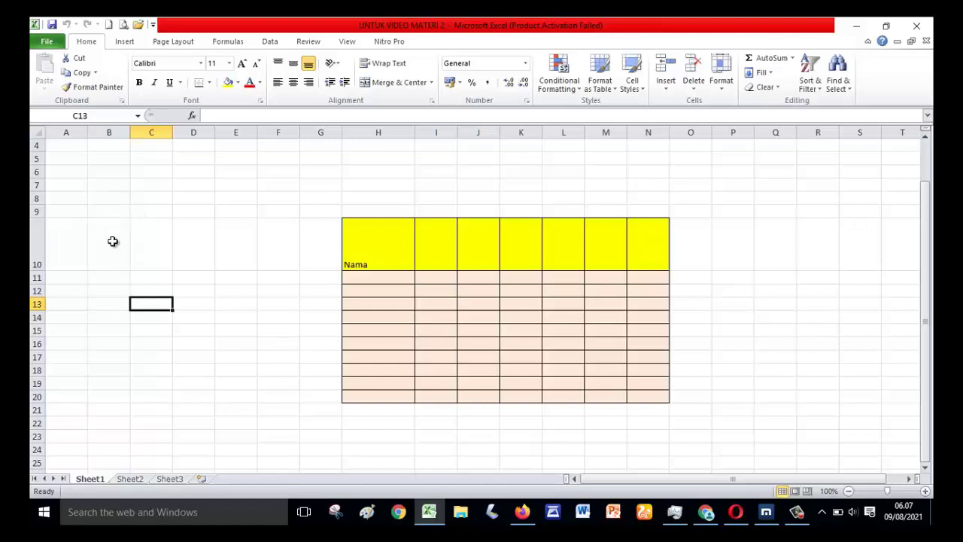
Step: Add a bottom border to cell B10
click(113, 241)
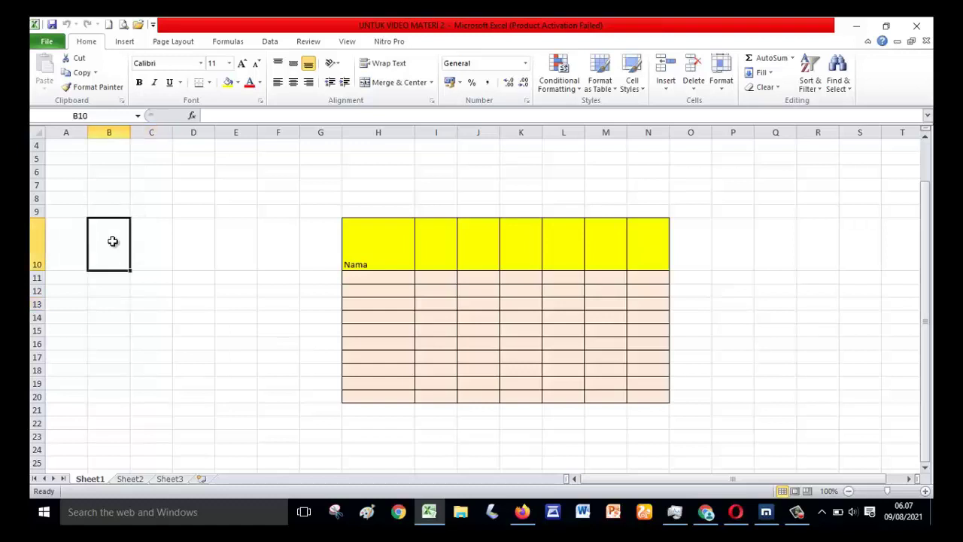
click(210, 83)
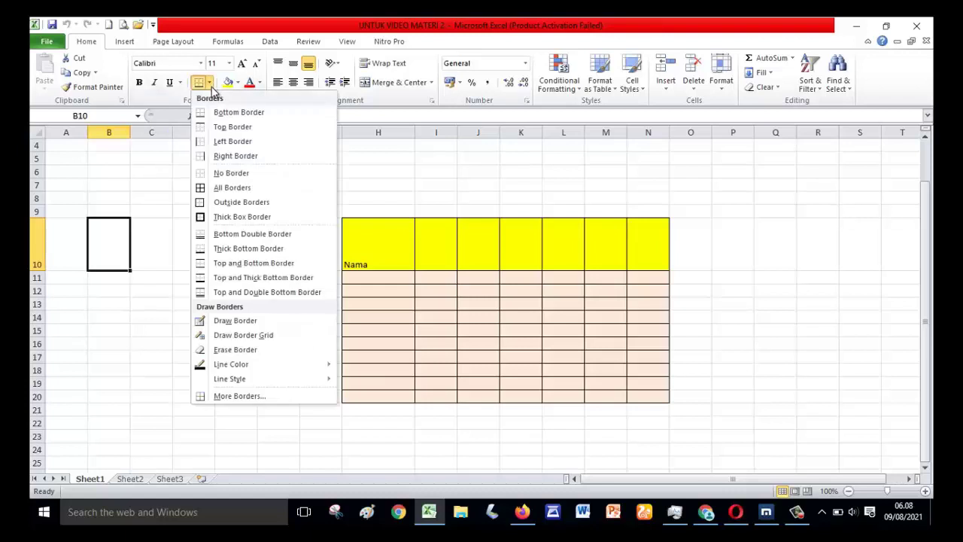
click(247, 112)
click(154, 329)
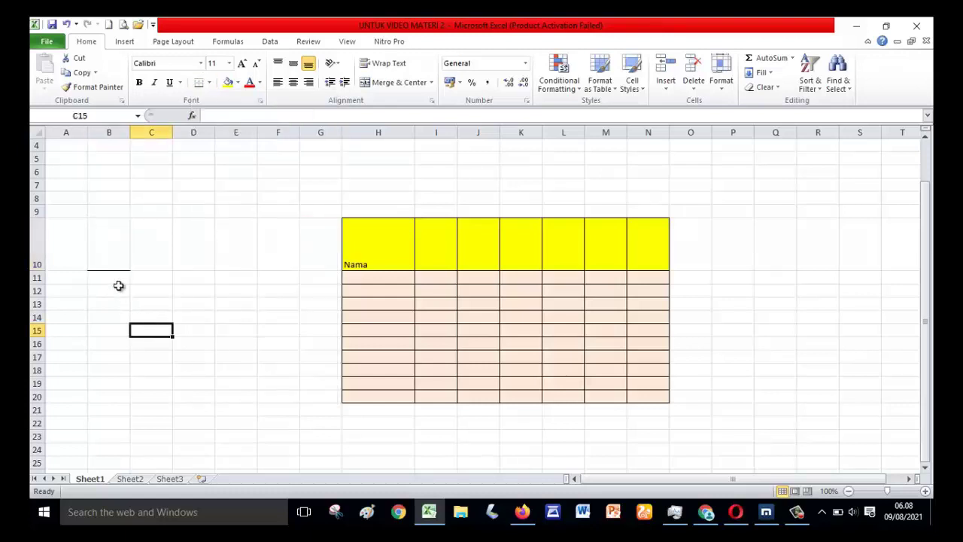
Step: Add a top border to cell B10
click(104, 243)
click(110, 301)
click(110, 251)
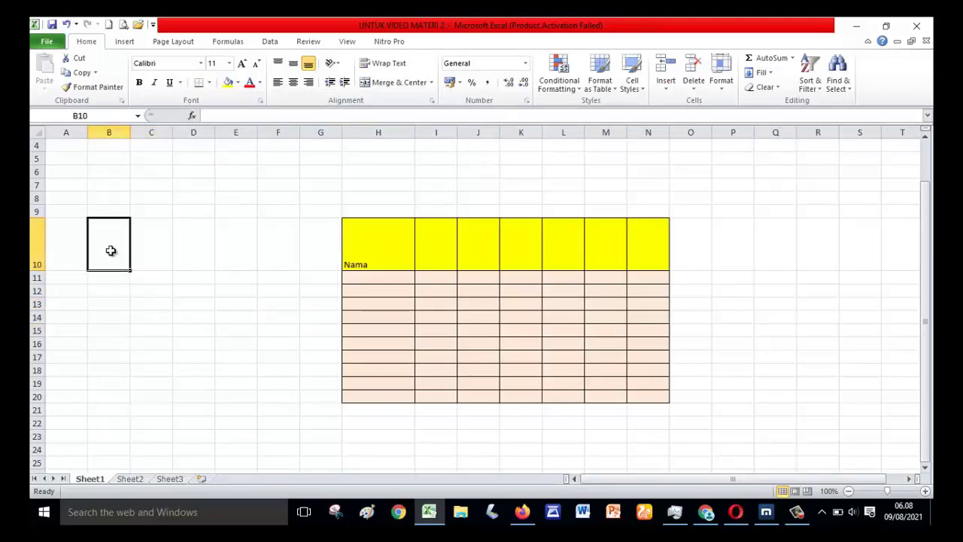
click(211, 82)
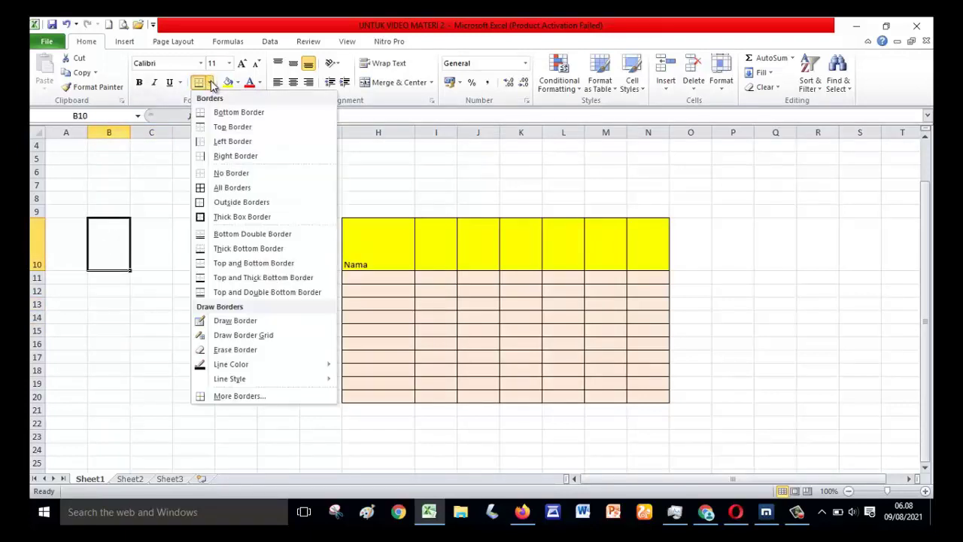
click(246, 127)
Step: Add a left border to cell D15
click(193, 328)
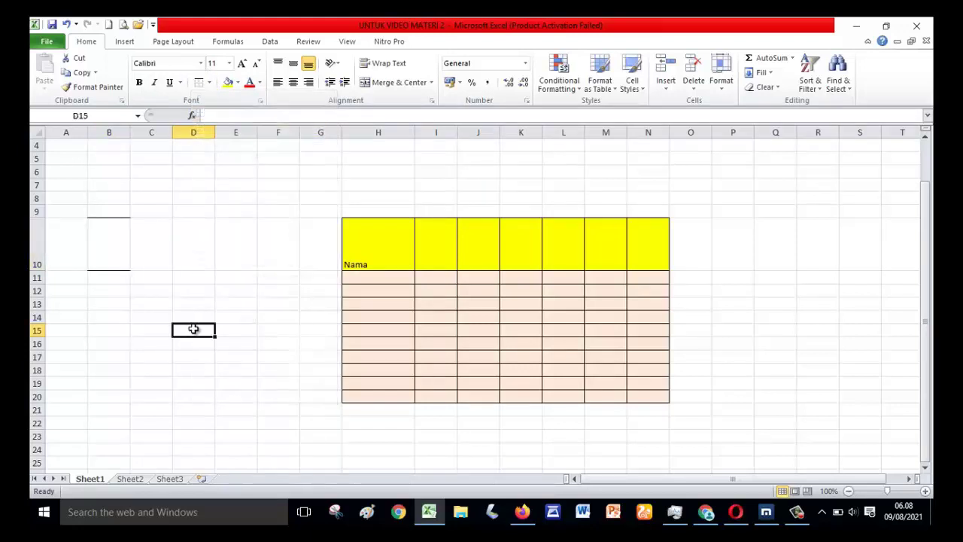
click(209, 83)
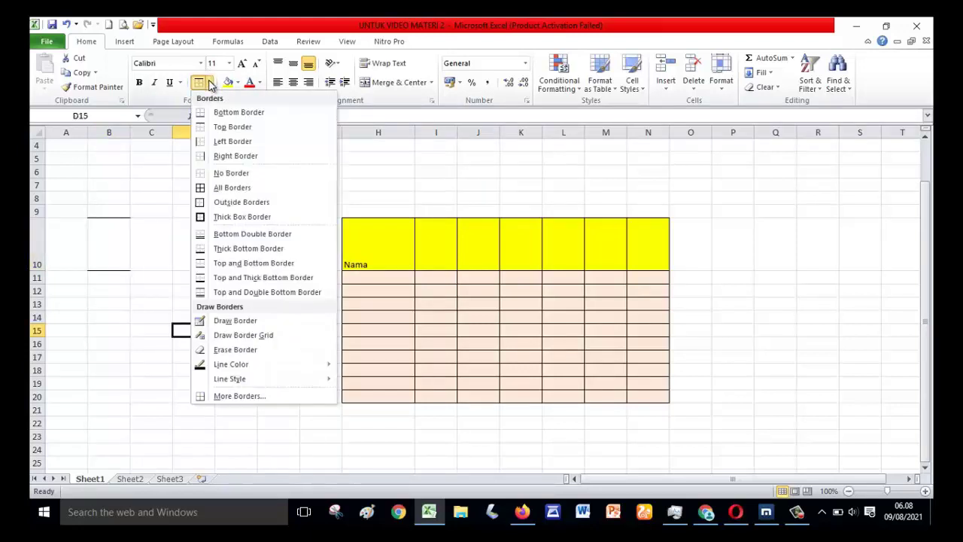
click(219, 143)
click(193, 355)
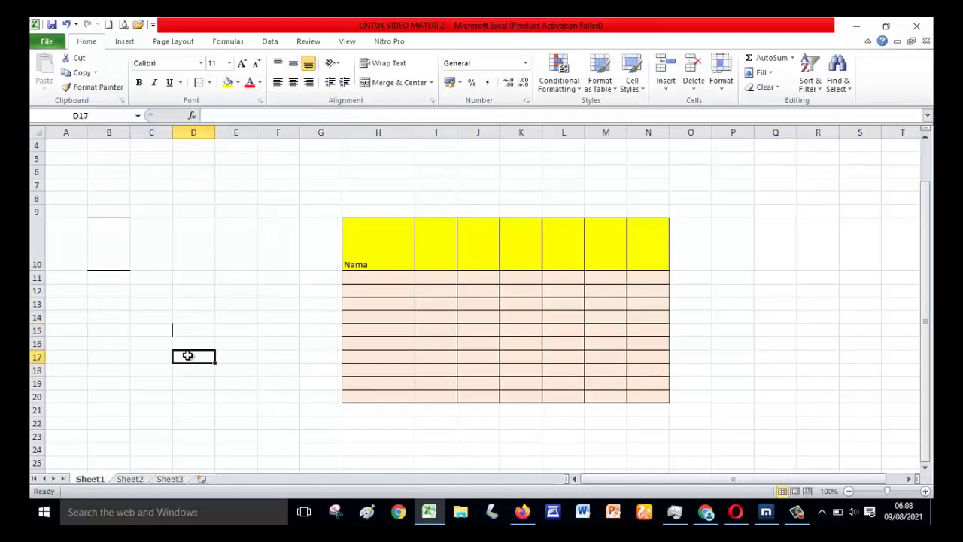
Step: Add left and right borders to cell B10 to close its outline
click(120, 260)
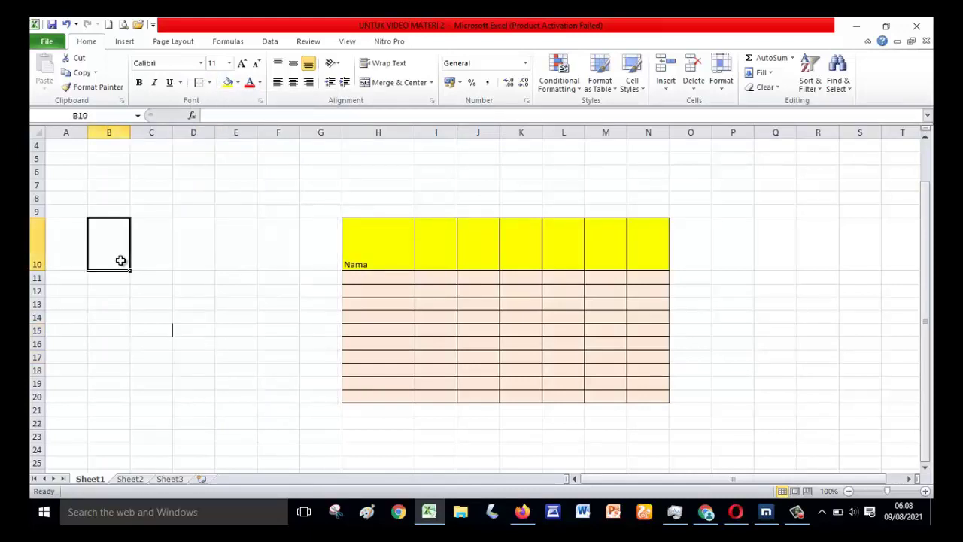
click(200, 84)
click(209, 83)
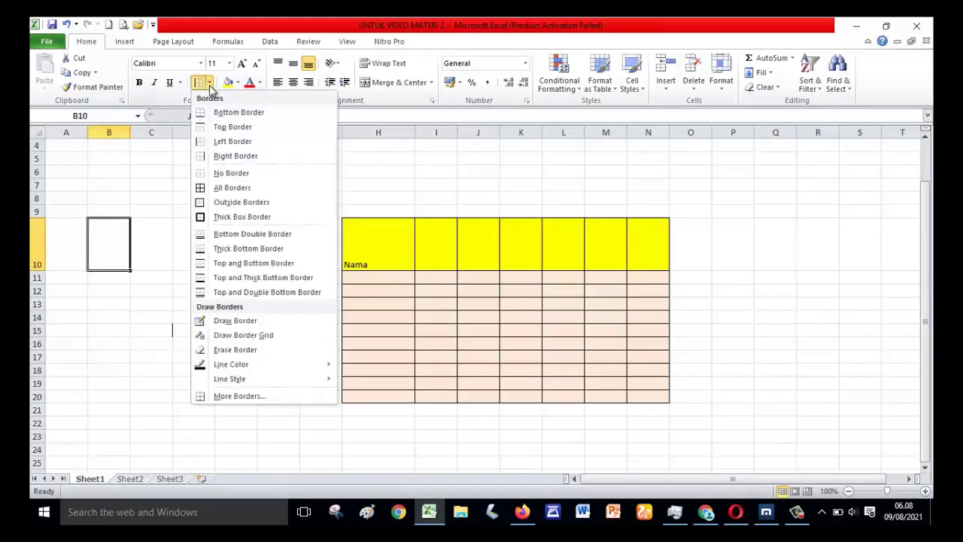
click(214, 155)
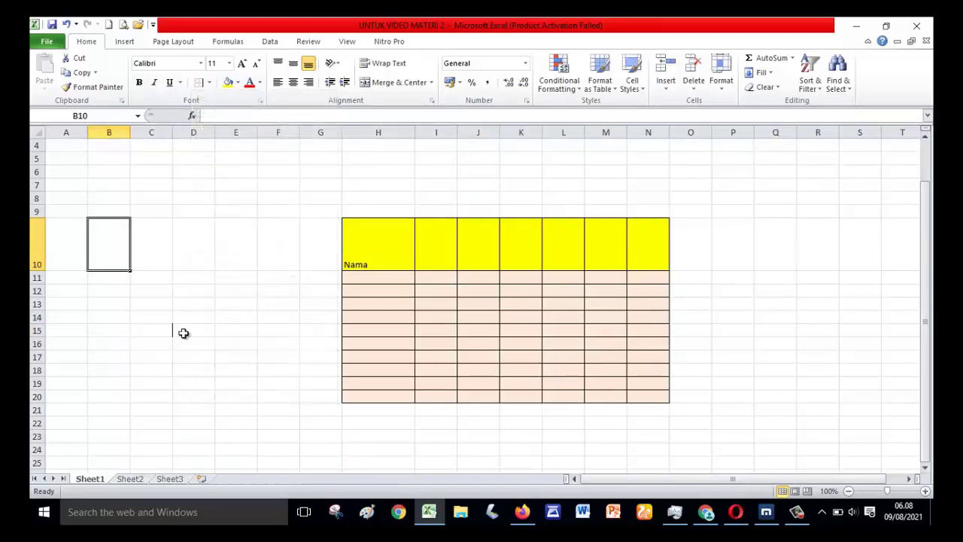
click(183, 331)
click(167, 355)
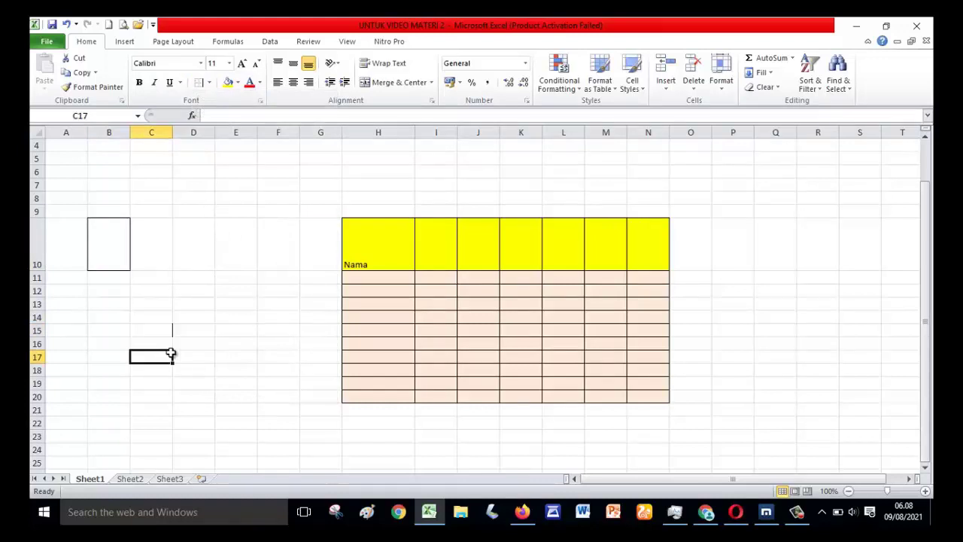
Step: Remove the stray left border from cell D15 with No Border
click(198, 331)
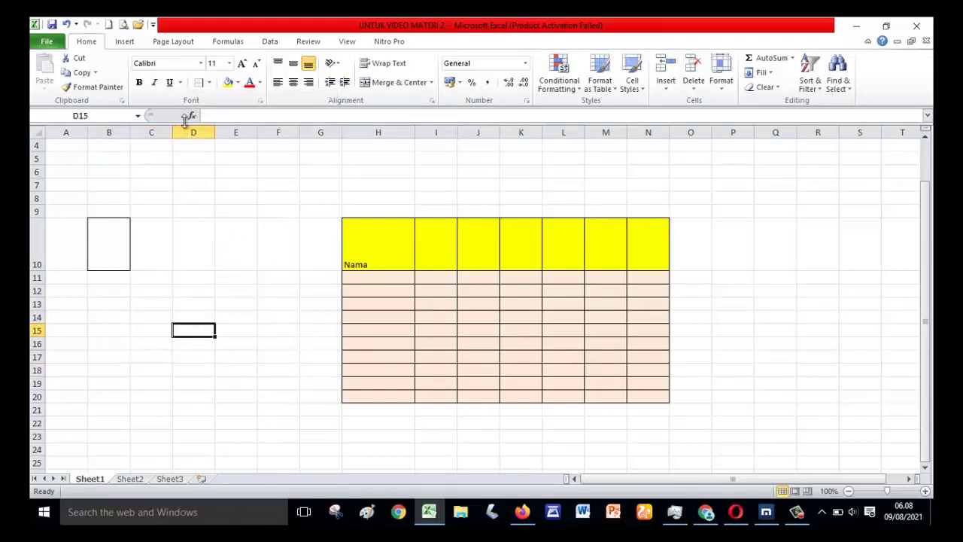
click(209, 83)
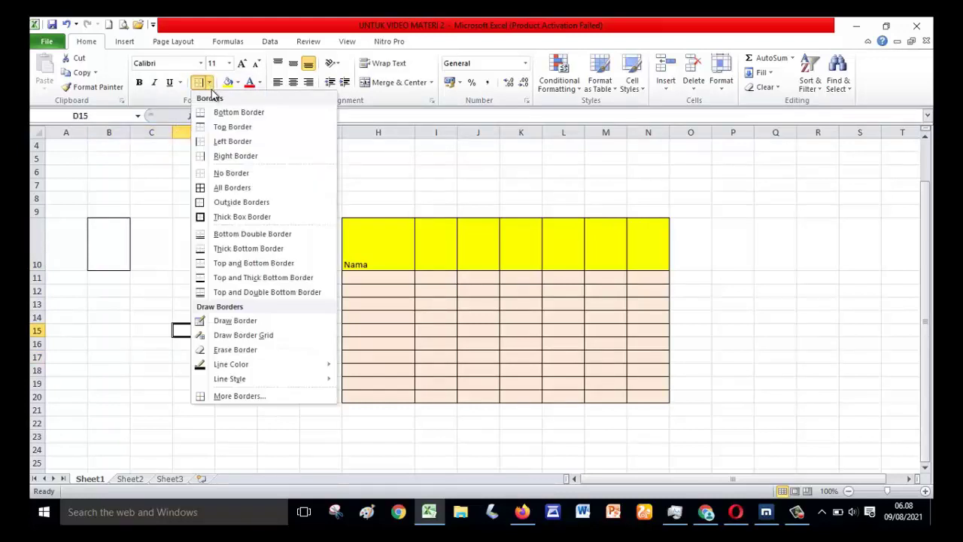
click(221, 172)
Step: Apply Outside Borders around the range D12:E20
drag(193, 370, 194, 398)
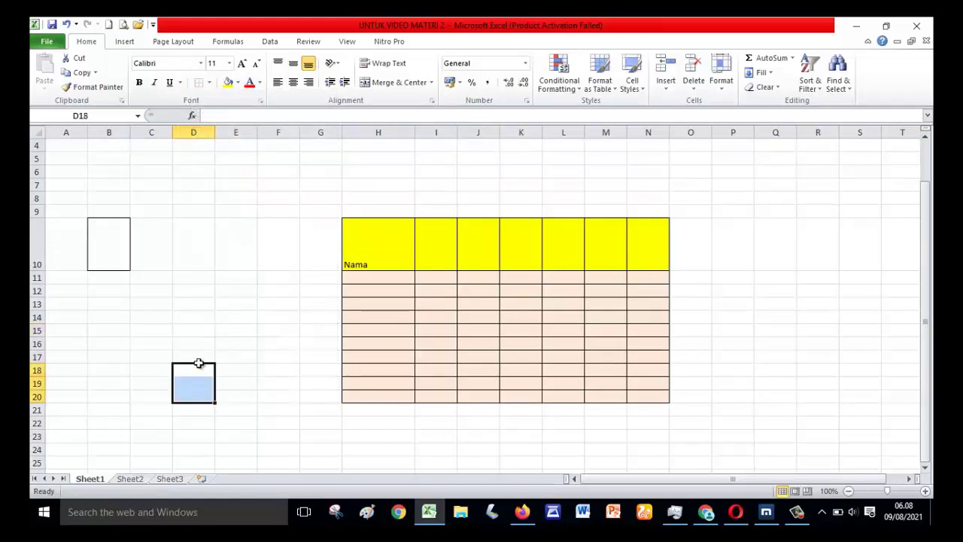
click(193, 317)
click(195, 292)
drag(194, 294, 192, 404)
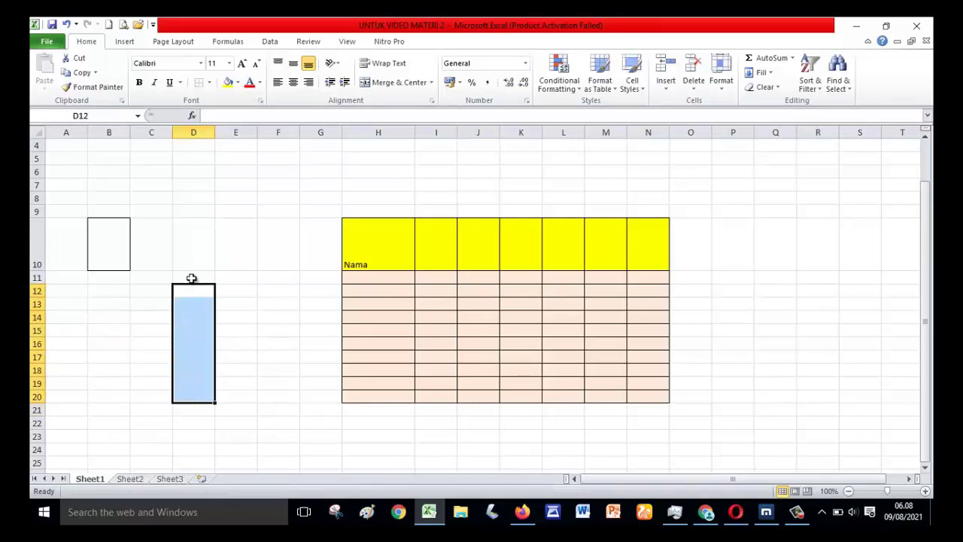
drag(188, 285, 226, 286)
drag(193, 290, 243, 391)
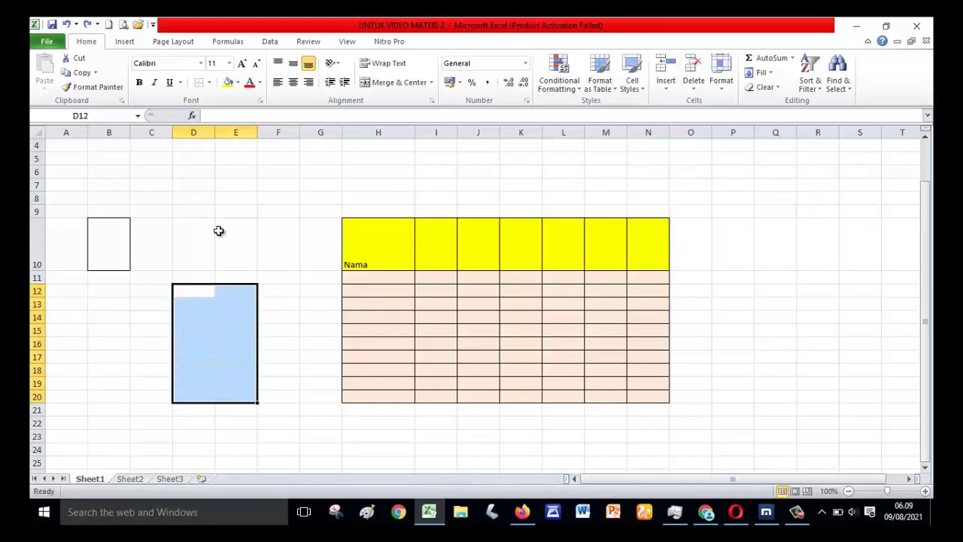
click(210, 83)
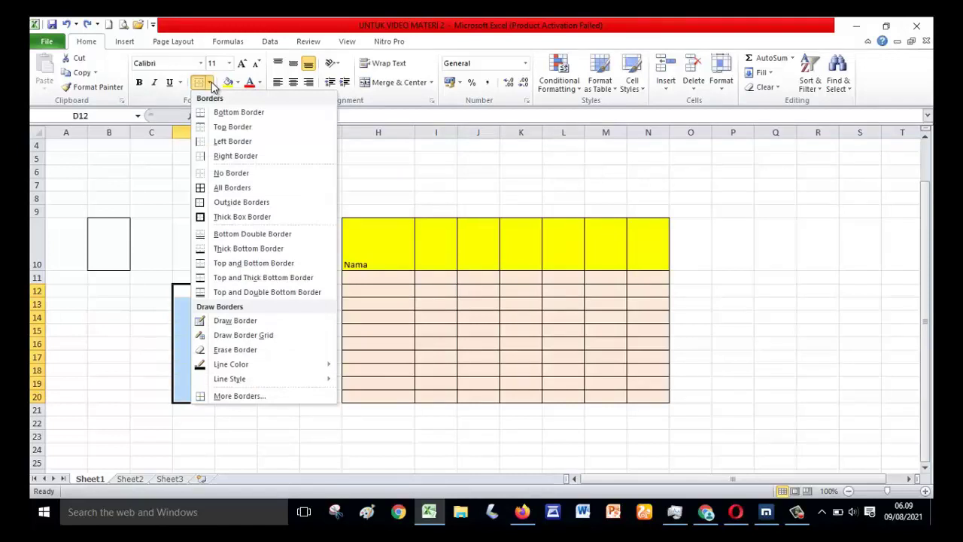
click(241, 202)
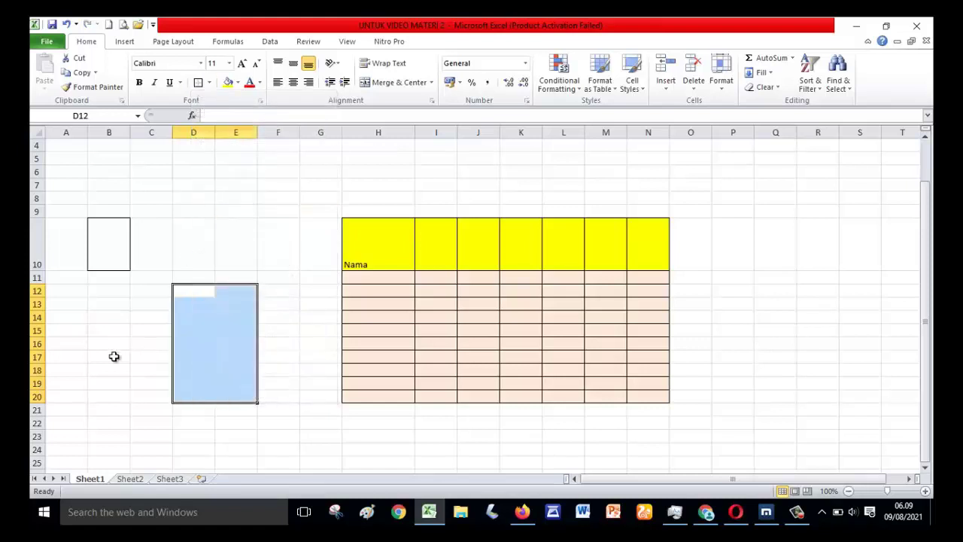
click(111, 254)
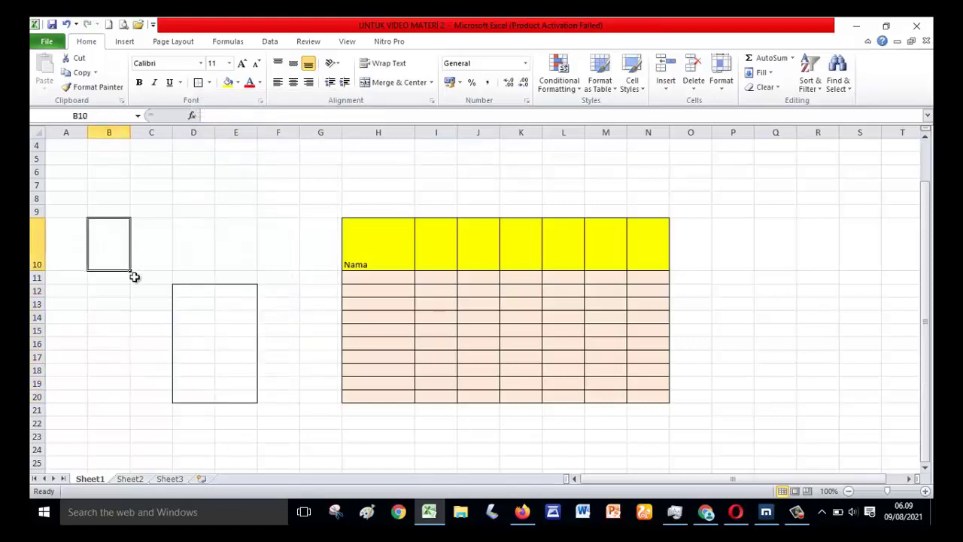
click(180, 290)
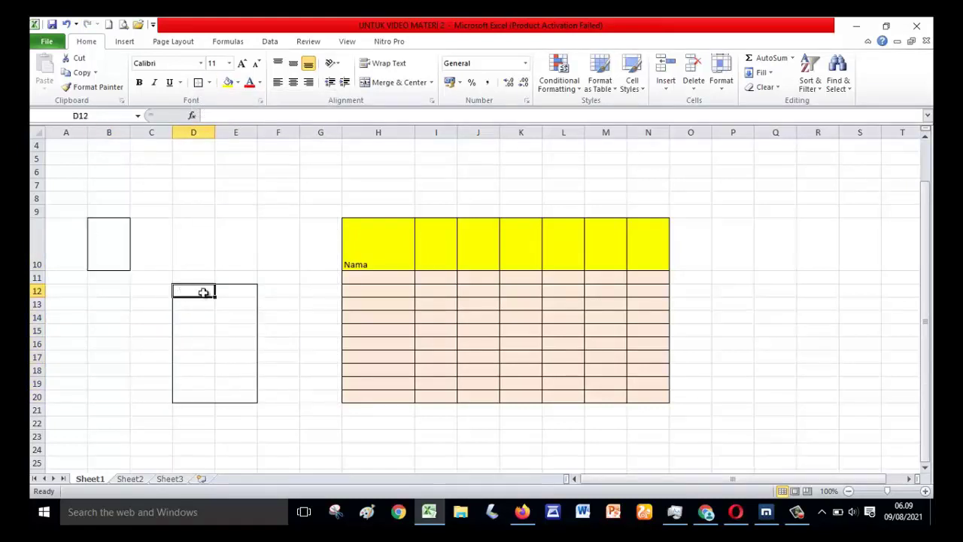
click(108, 409)
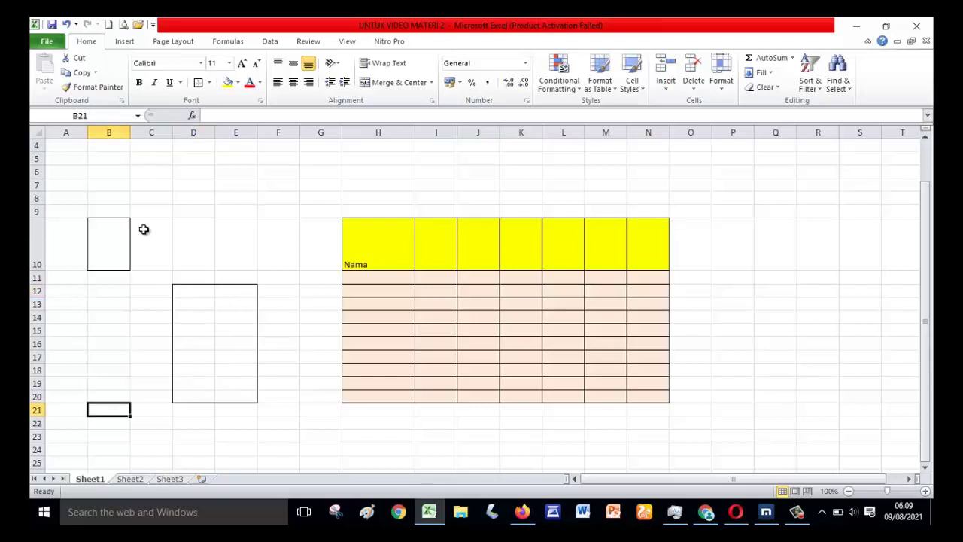
Step: Fill cells B10 and D12 with yellow
click(125, 265)
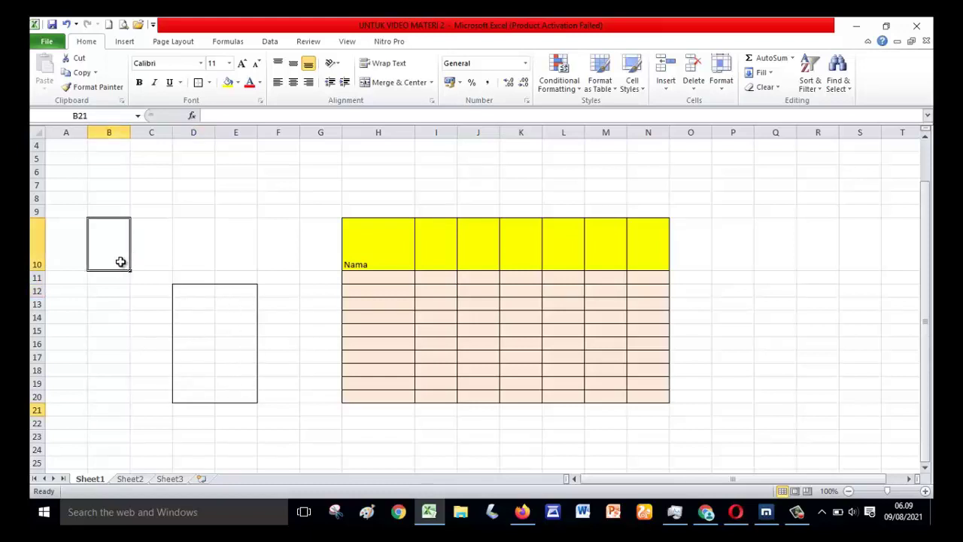
click(209, 83)
click(237, 83)
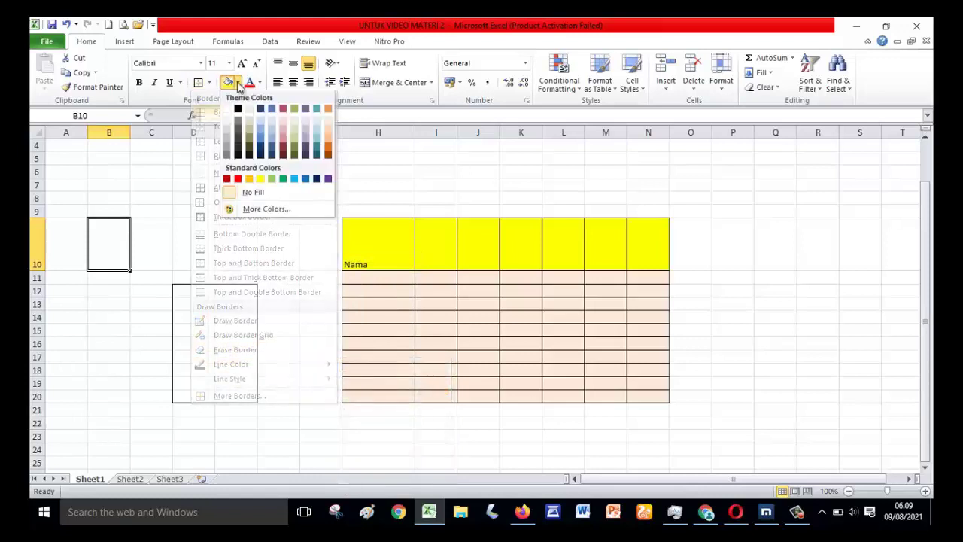
click(248, 176)
click(193, 290)
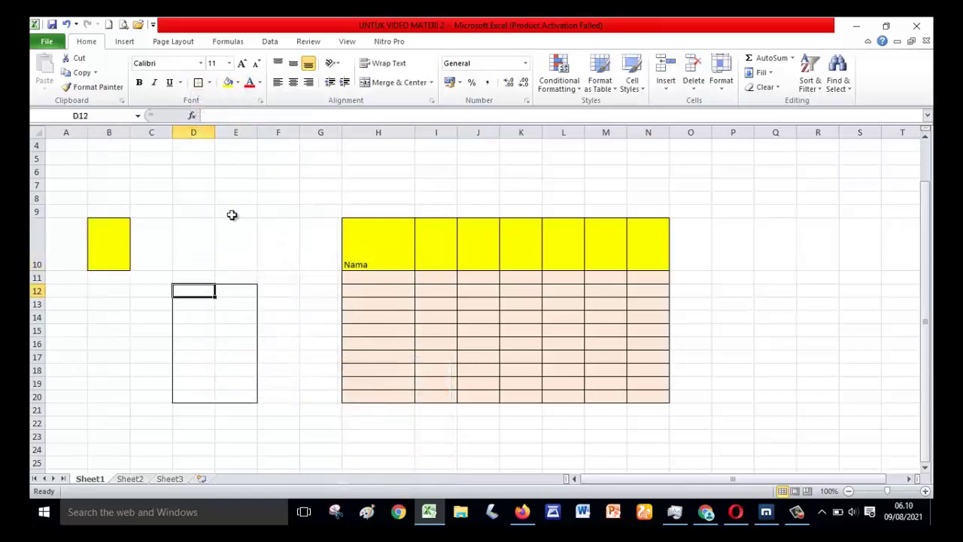
click(227, 82)
Step: Fill cell E12 with the standard red color
click(240, 290)
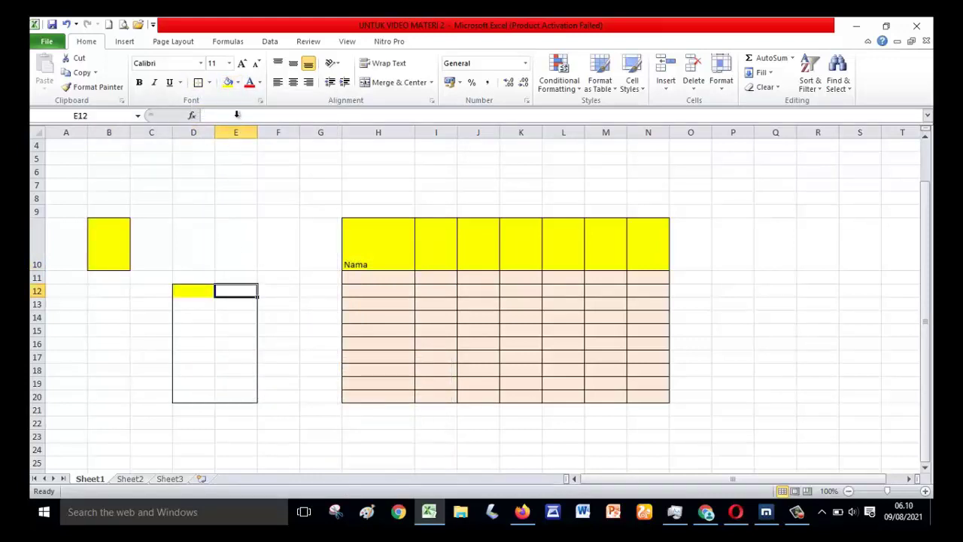
click(239, 83)
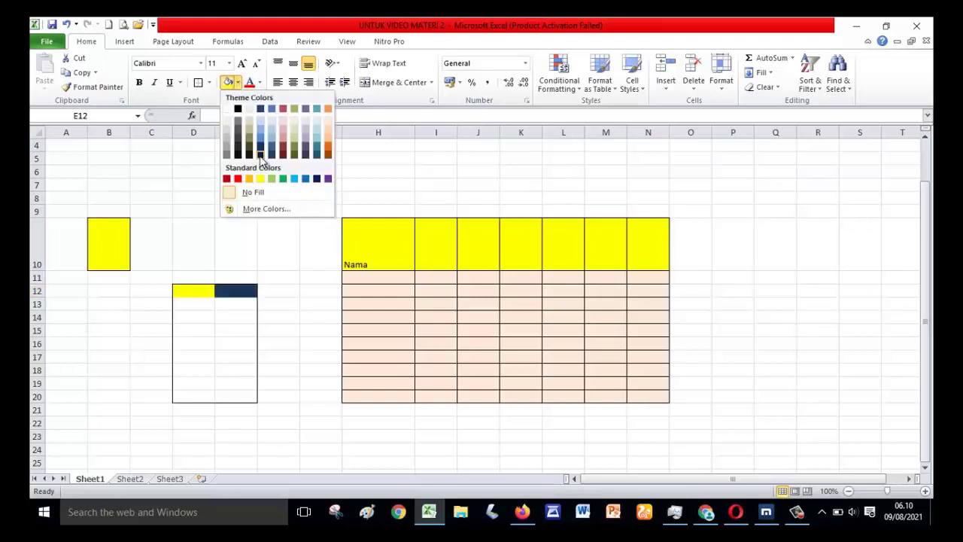
click(237, 177)
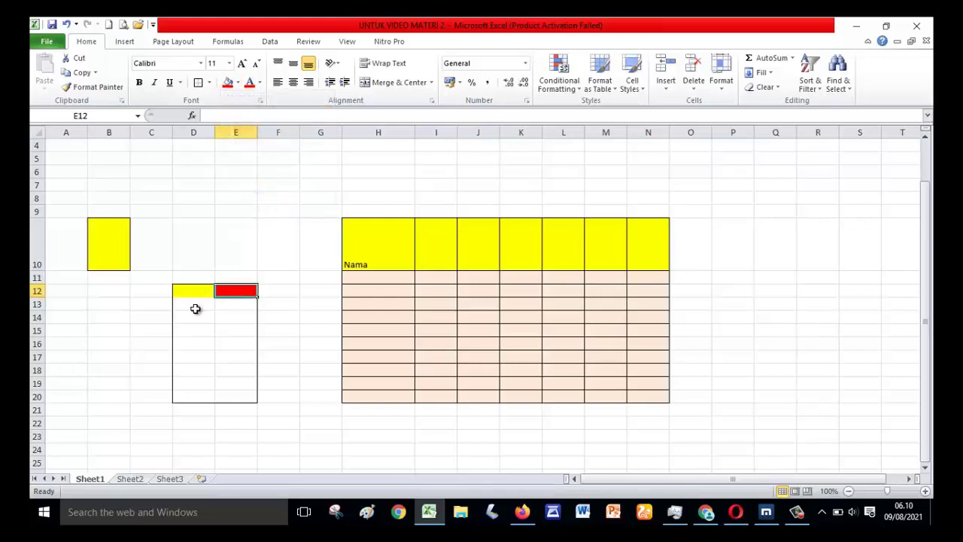
Step: Fill the range D13:E14 with black
drag(195, 308, 228, 317)
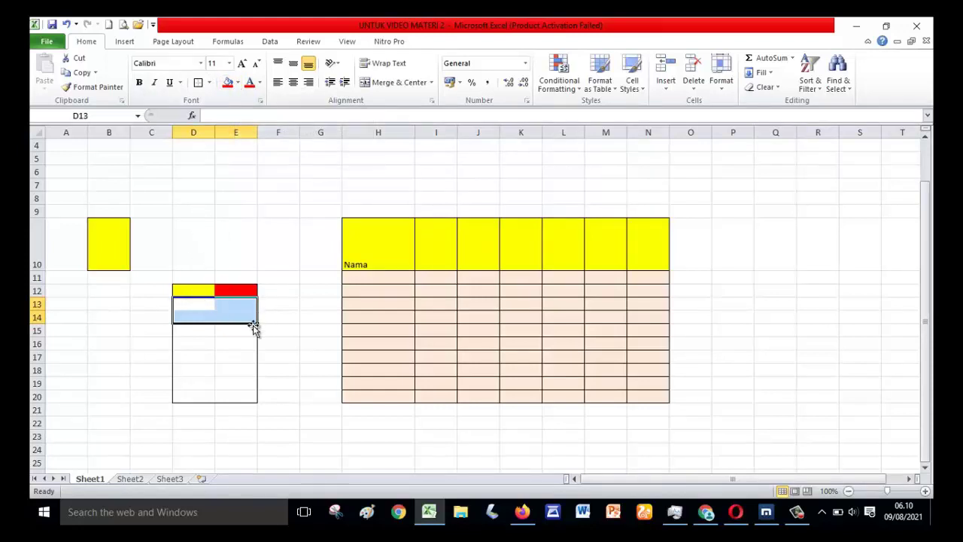
click(238, 82)
click(238, 109)
Step: Fill cell D15 with light blue and cell E15 with the standard light green
click(202, 328)
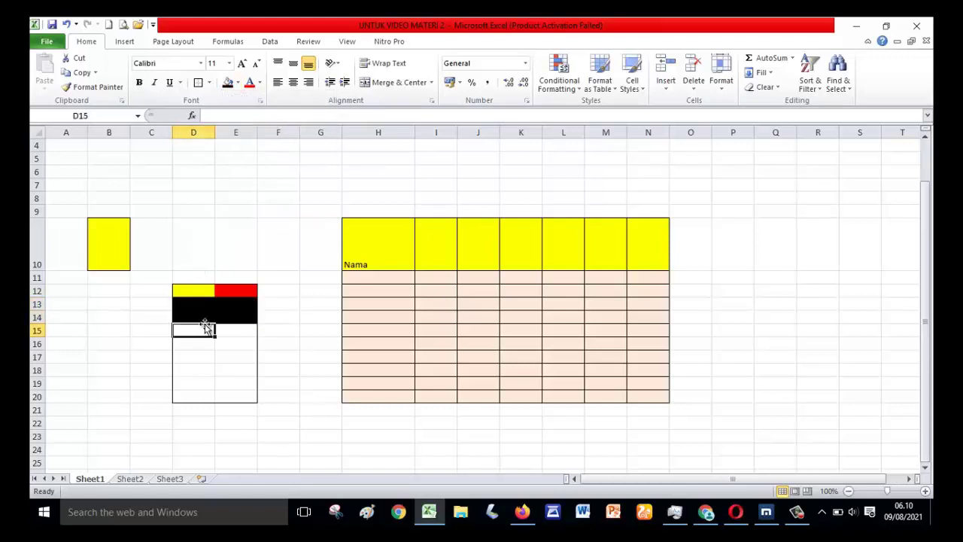
click(238, 82)
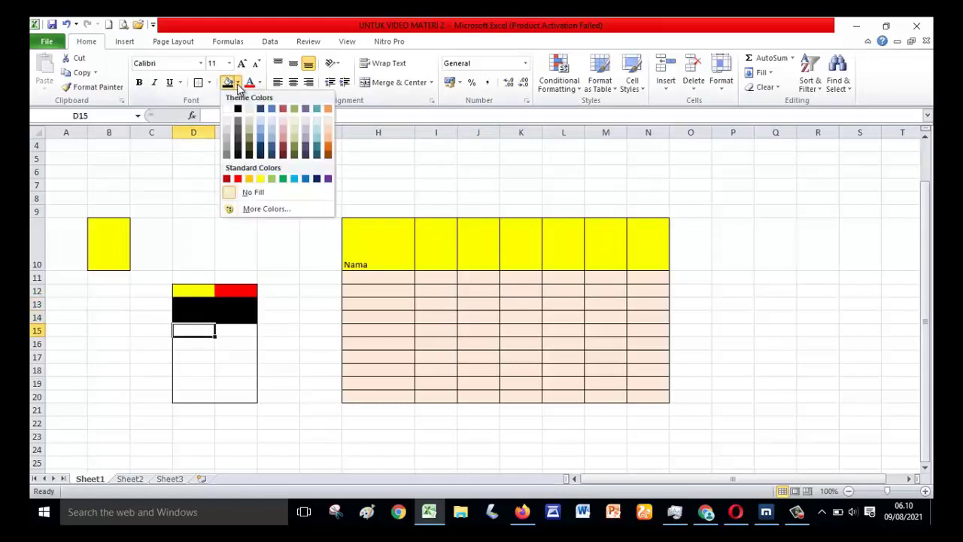
click(260, 127)
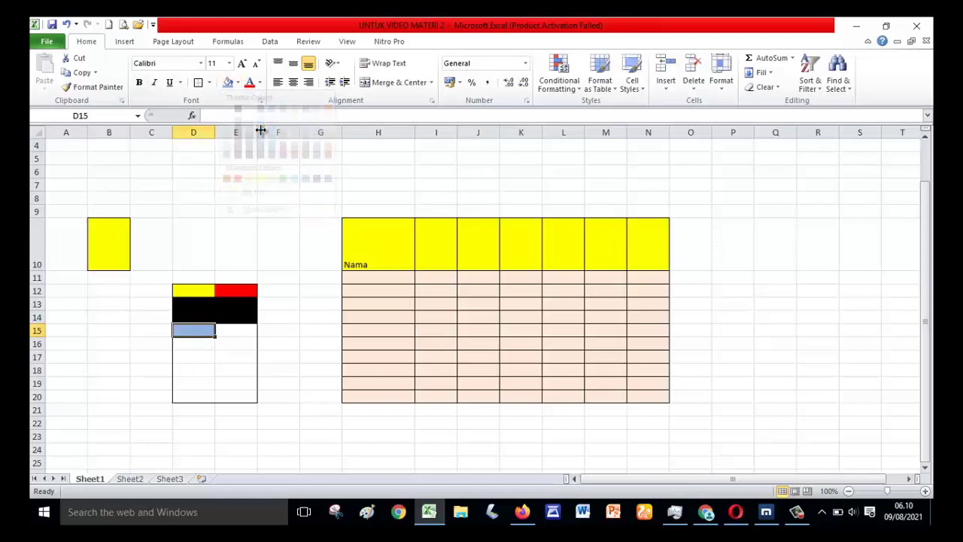
click(243, 325)
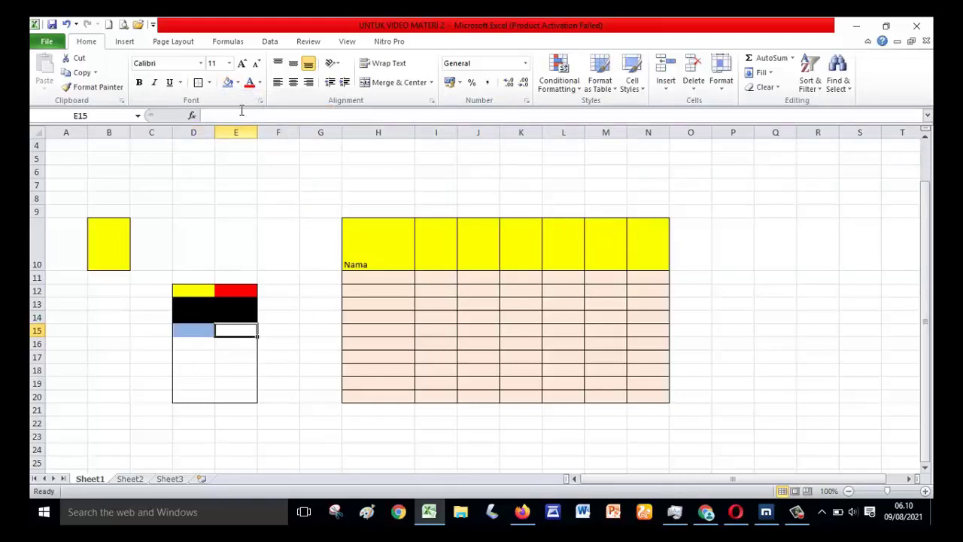
click(238, 83)
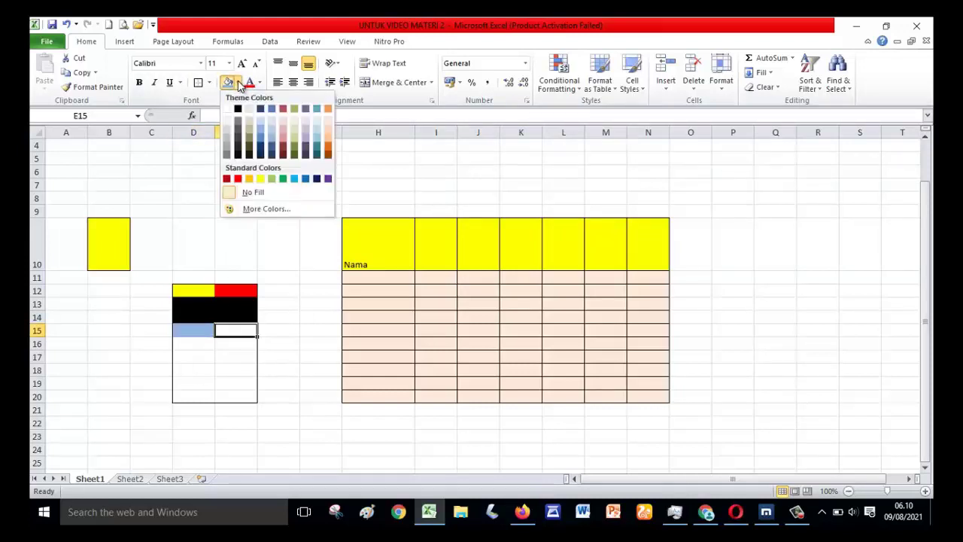
click(272, 179)
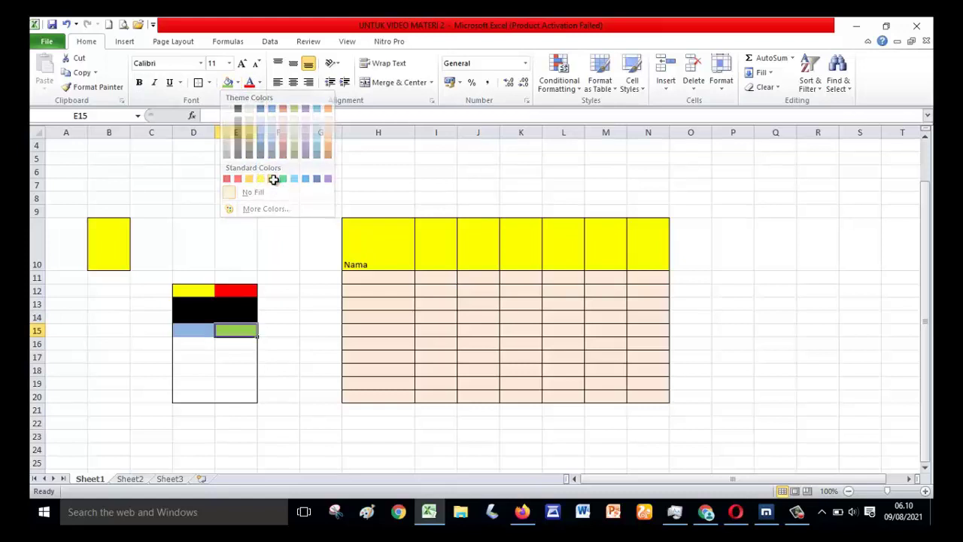
Step: Fill cell D16 with a dark blue chosen from the extended standard color palette
click(205, 347)
click(238, 83)
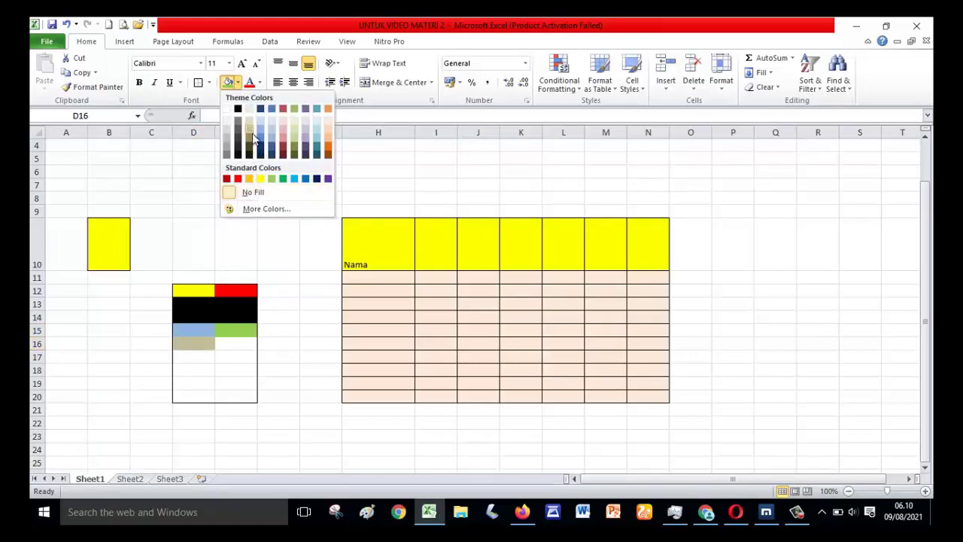
click(253, 209)
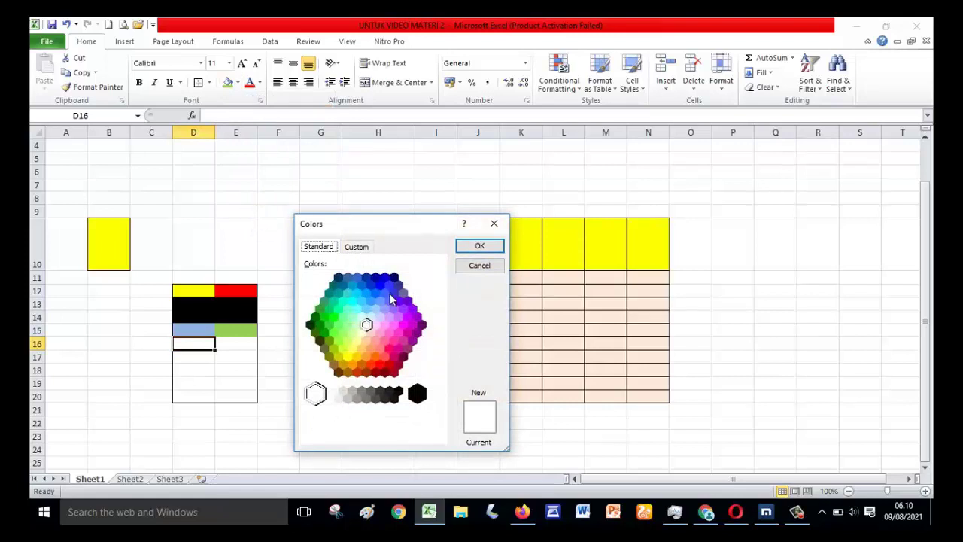
click(379, 280)
click(475, 246)
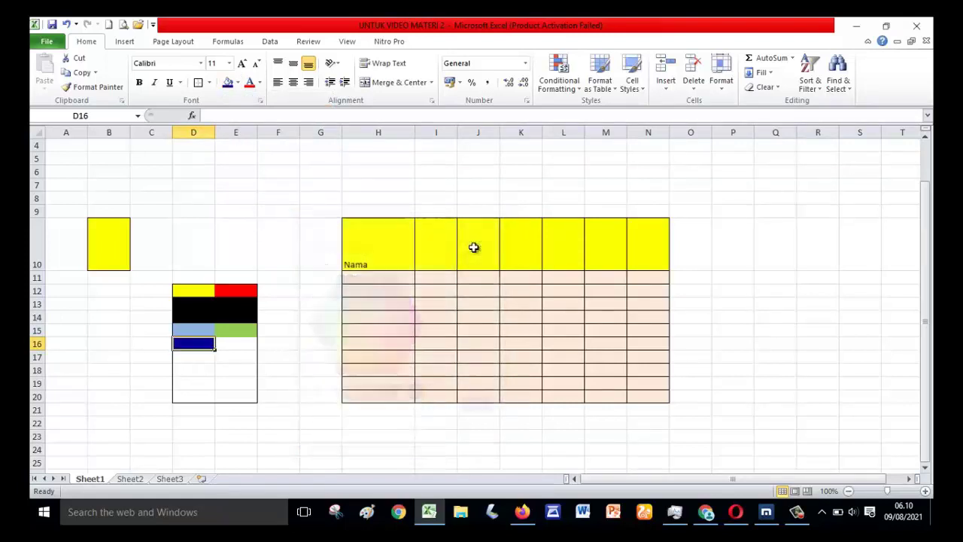
Step: Fill cell E16 with a salmon pink chosen from the extended standard color palette
click(240, 344)
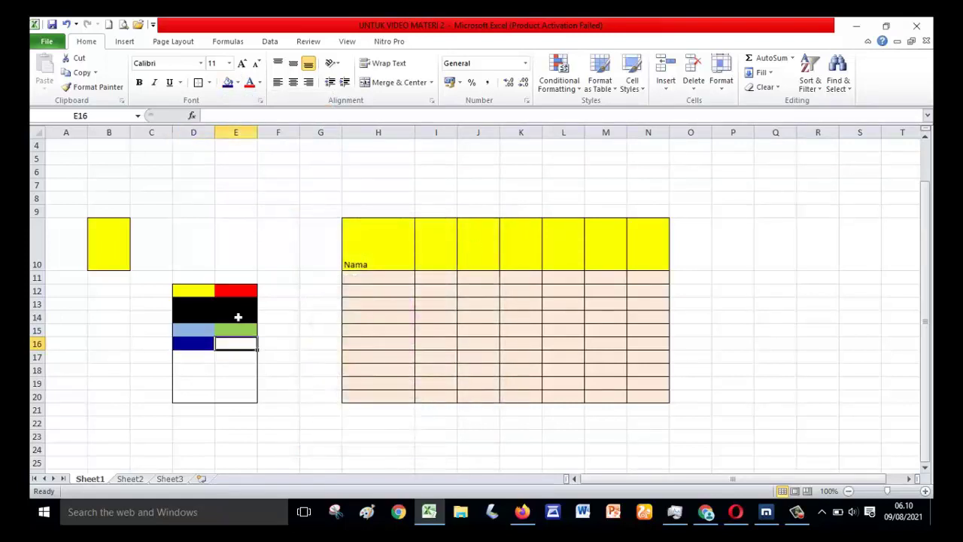
click(238, 82)
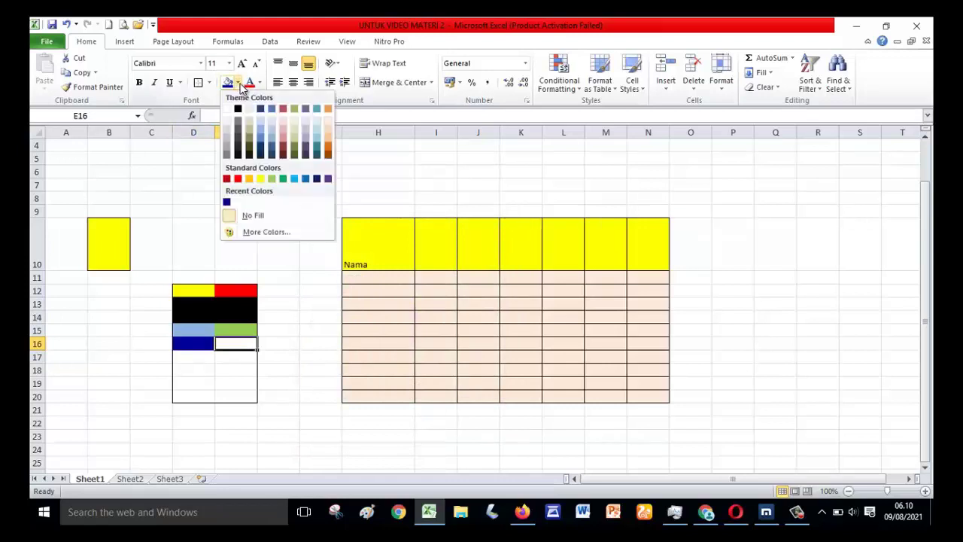
click(265, 232)
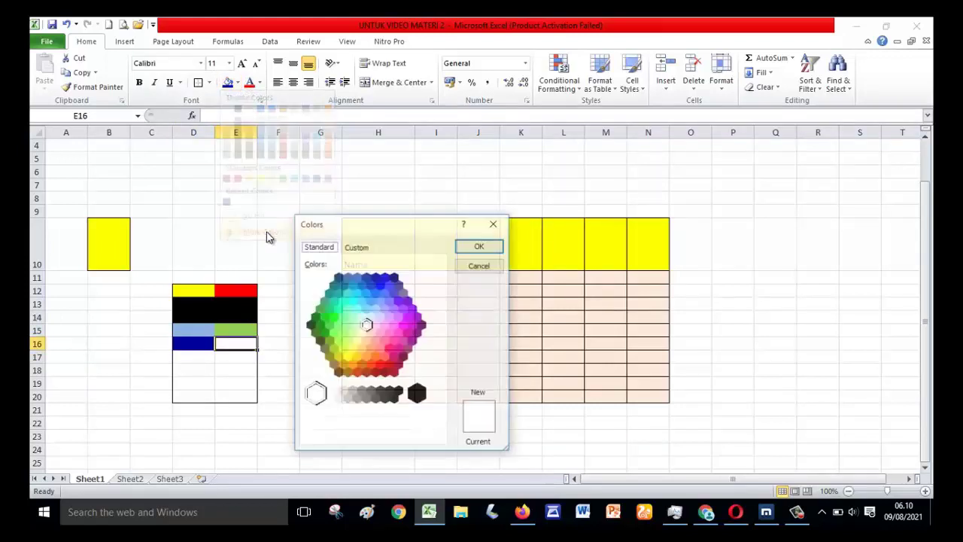
click(375, 340)
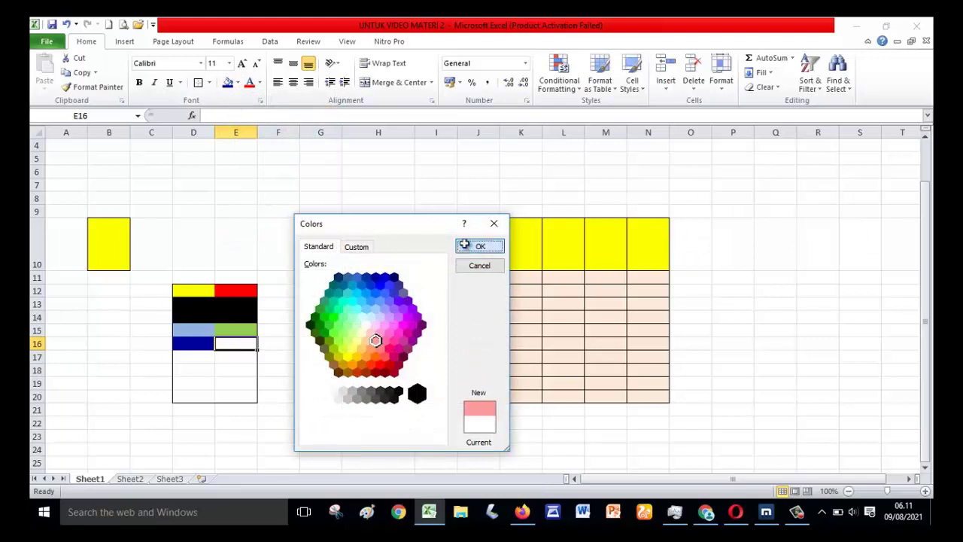
click(479, 246)
click(262, 397)
Step: Check the recent fill colors, and fill cell D17 with a bright light green from the extended color palette
click(199, 360)
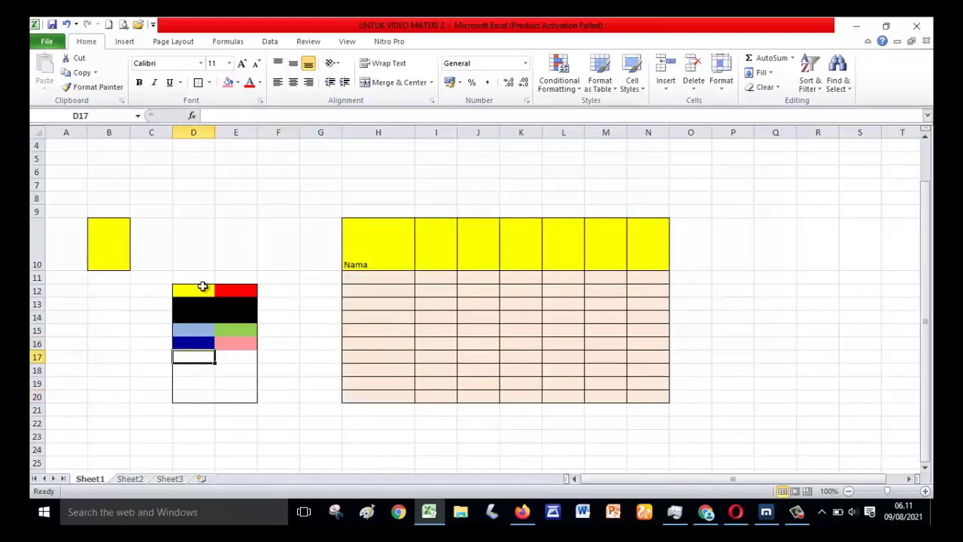
click(237, 82)
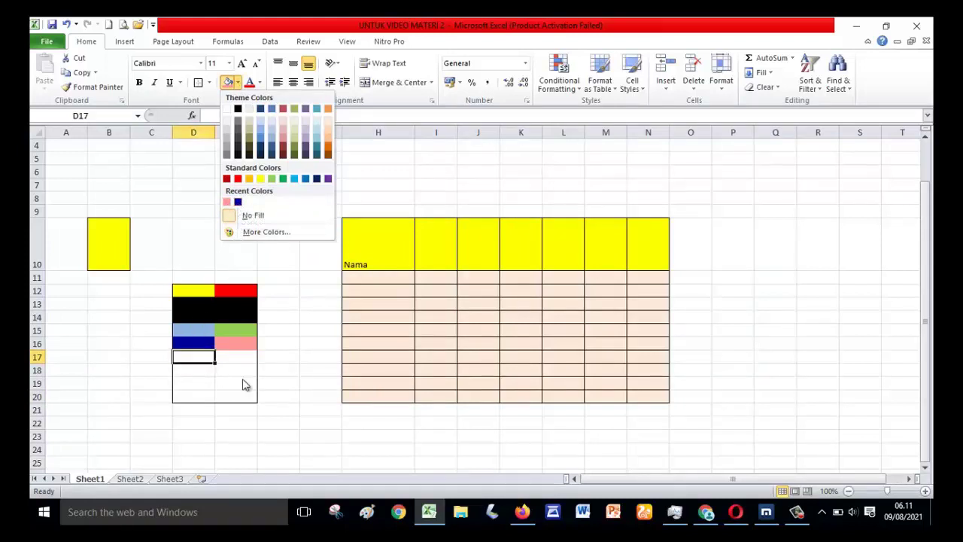
click(240, 345)
click(237, 82)
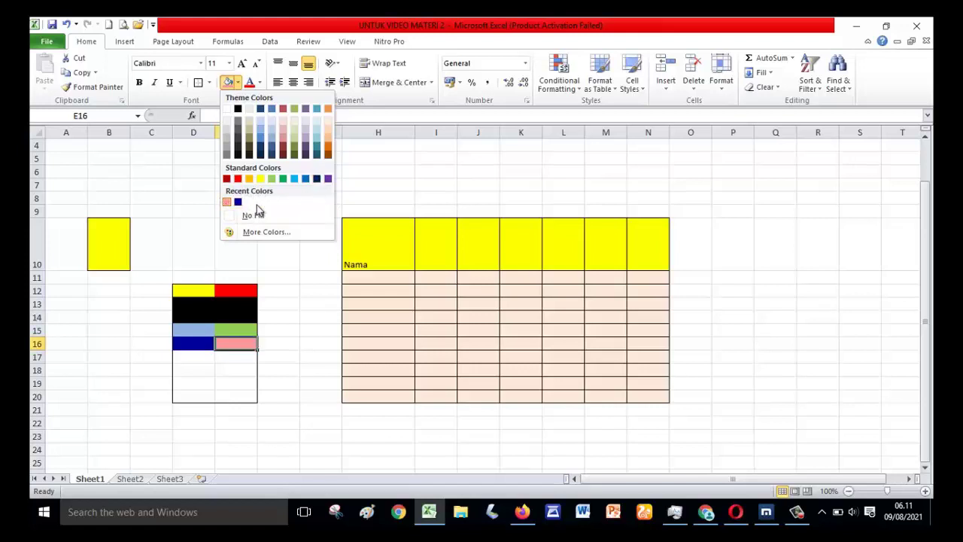
click(193, 357)
click(238, 82)
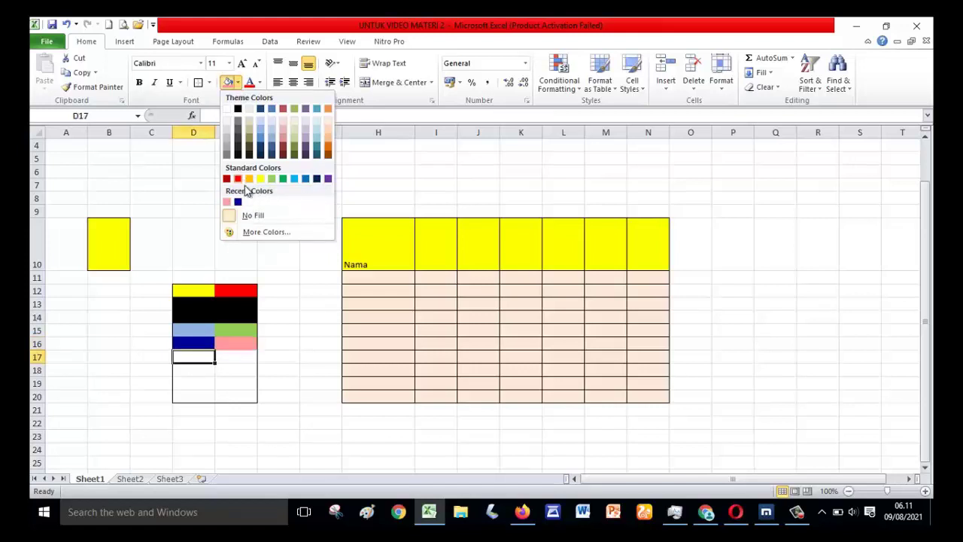
click(248, 233)
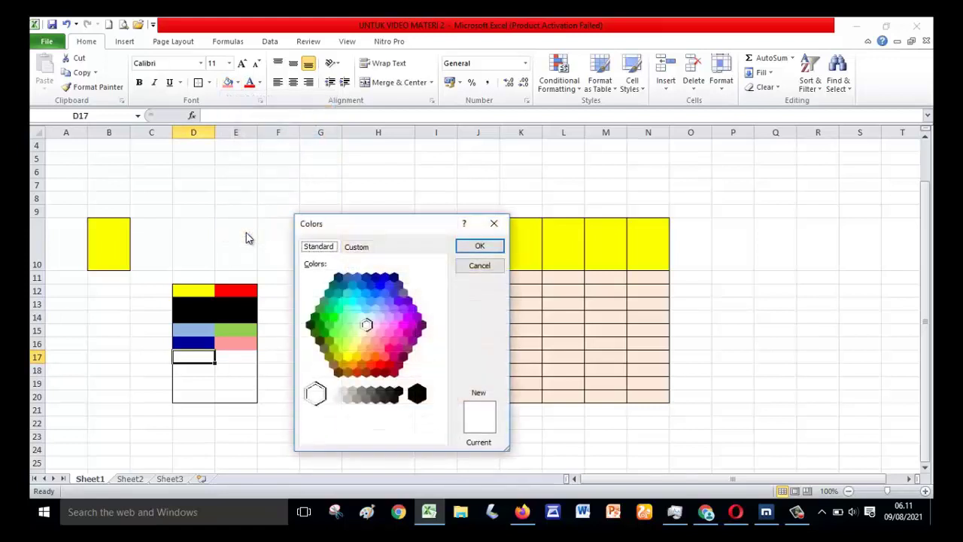
click(338, 325)
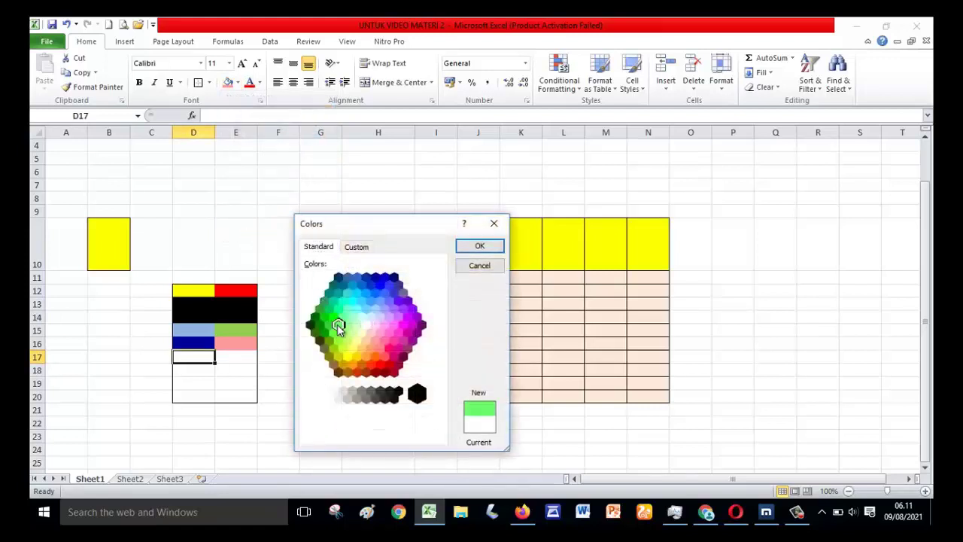
click(467, 244)
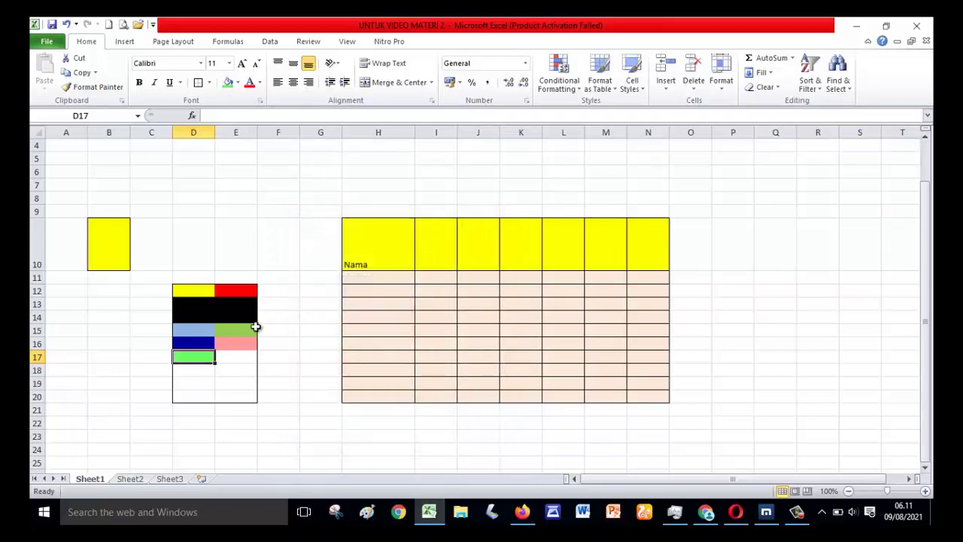
Step: Fill cell E17 with a custom muted blue chosen in the Colors dialog
click(238, 83)
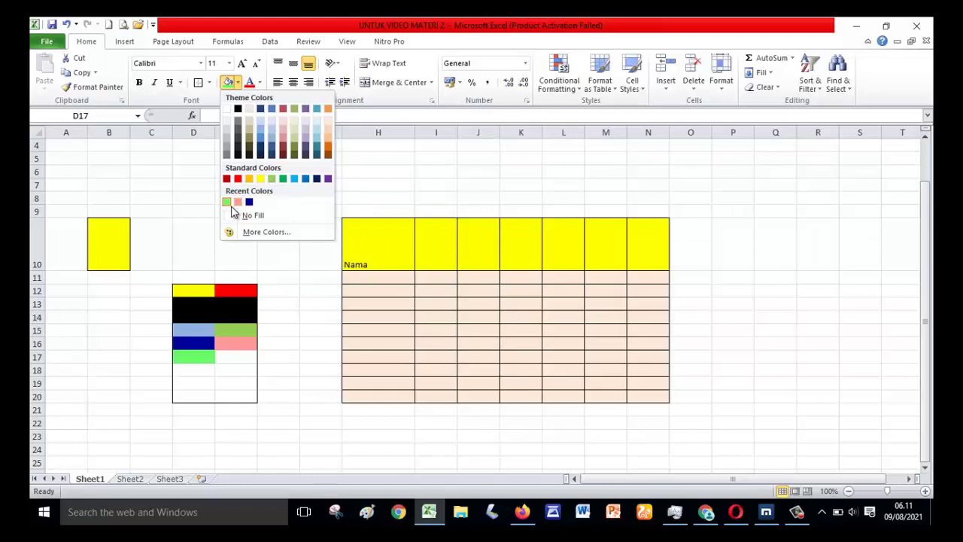
click(238, 358)
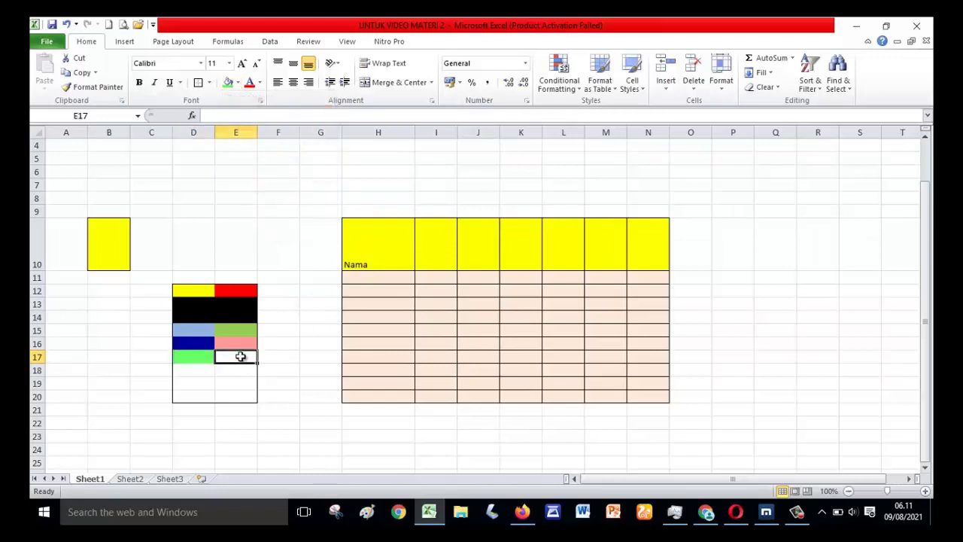
click(238, 82)
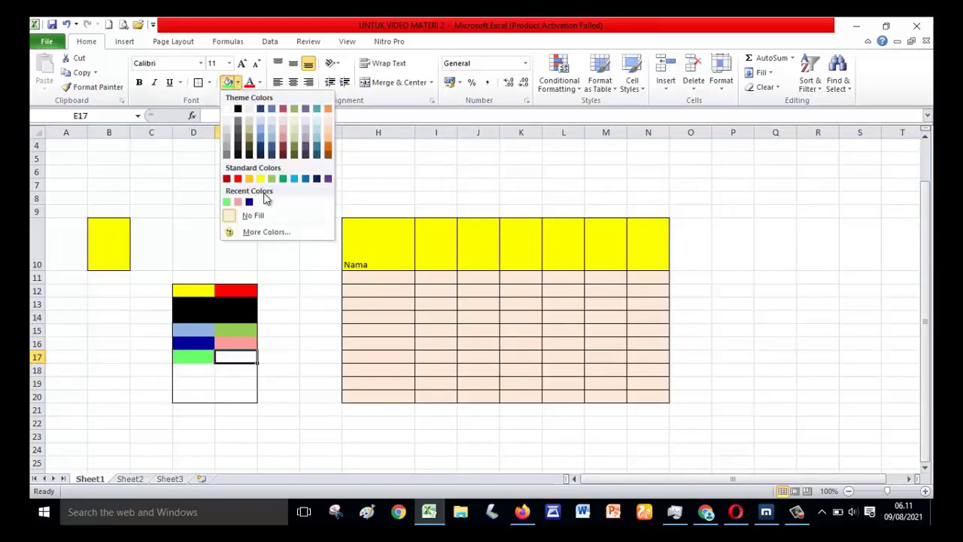
click(263, 232)
click(364, 249)
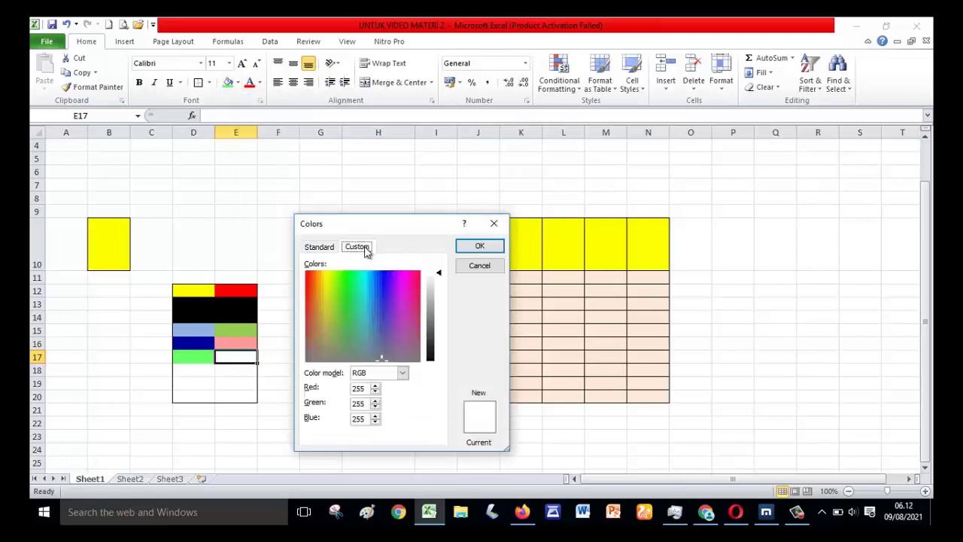
click(319, 247)
click(370, 286)
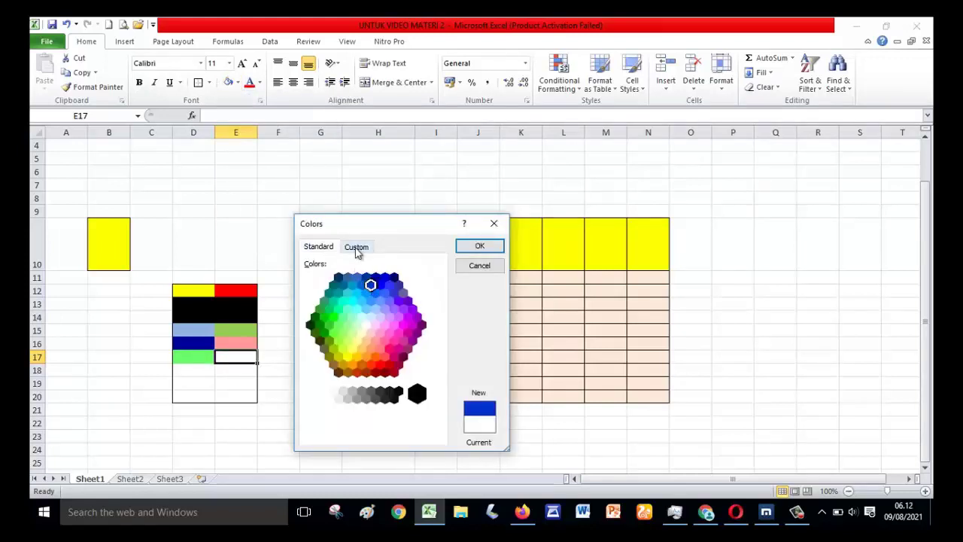
click(356, 246)
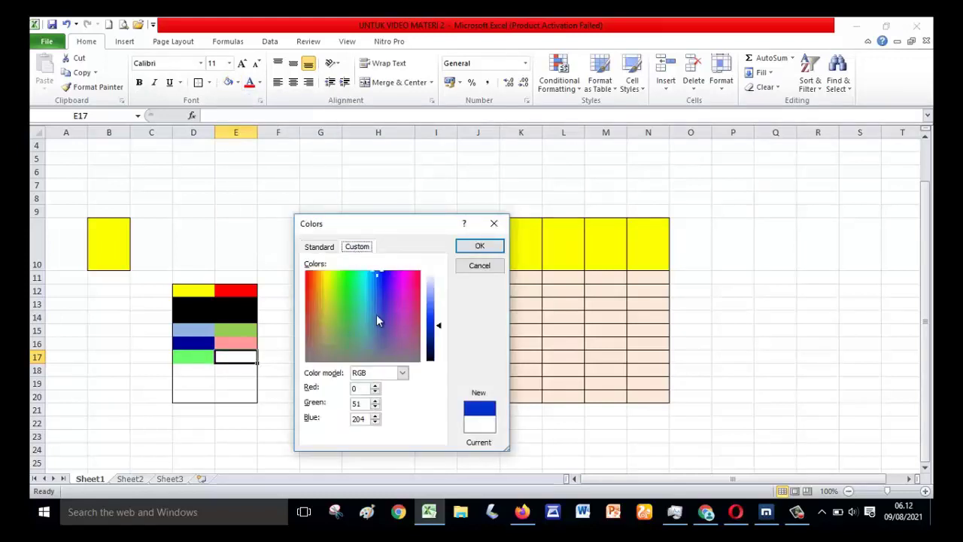
click(477, 245)
click(195, 372)
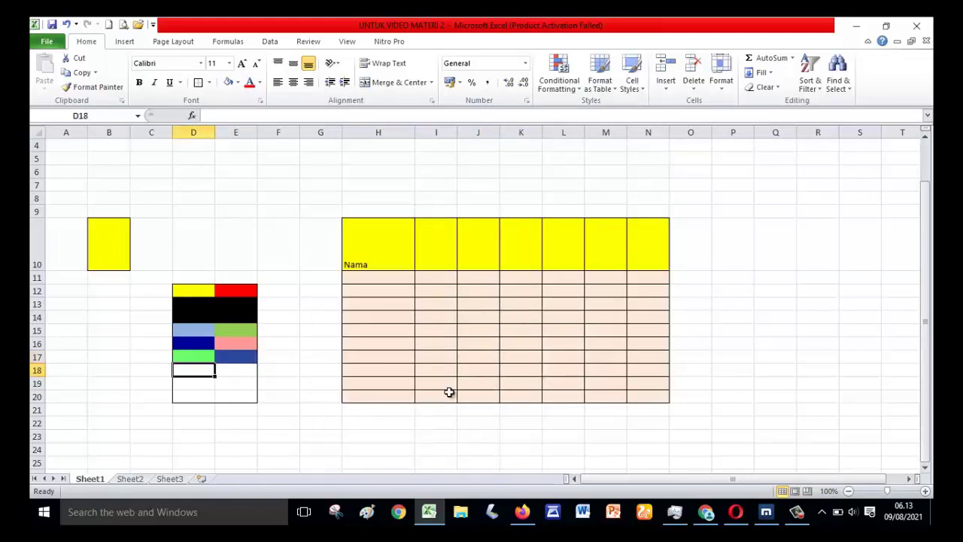
Step: Fill the table range H10:N20 with black and undo that fill
click(273, 413)
click(378, 259)
key(ctrl+a)
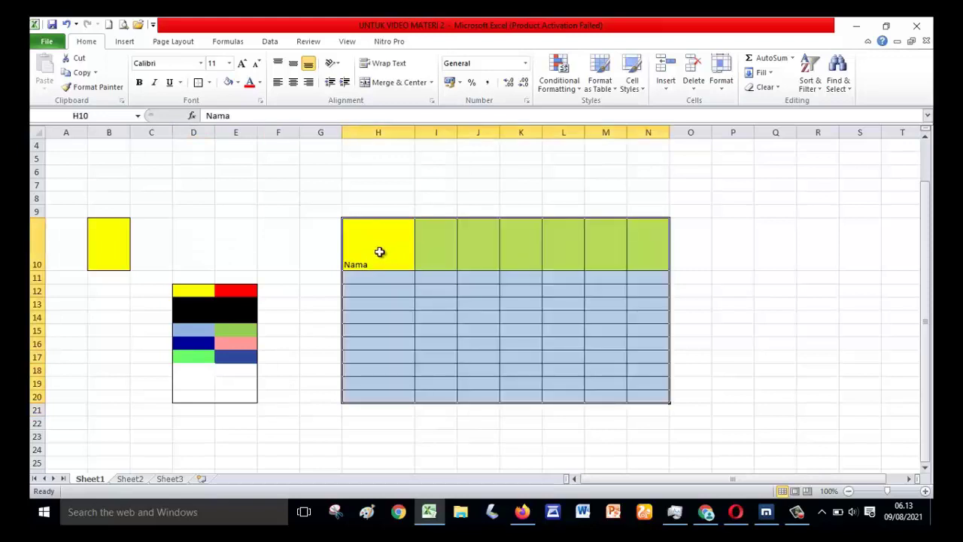
click(331, 303)
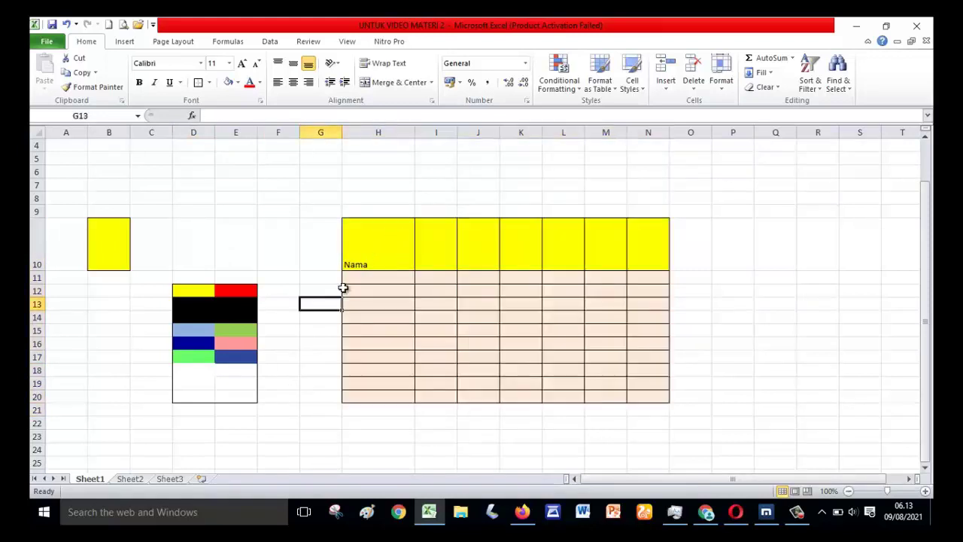
click(384, 253)
drag(384, 253, 646, 395)
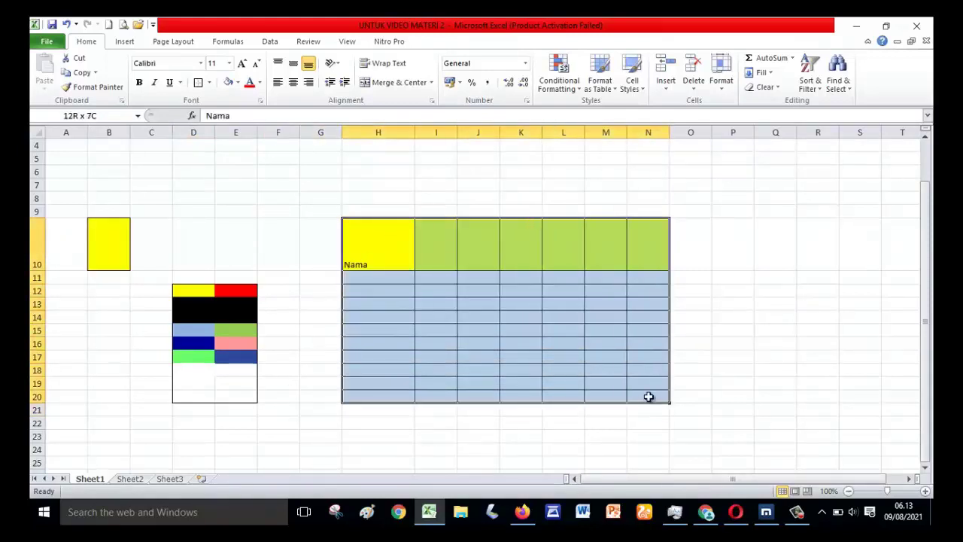
click(237, 83)
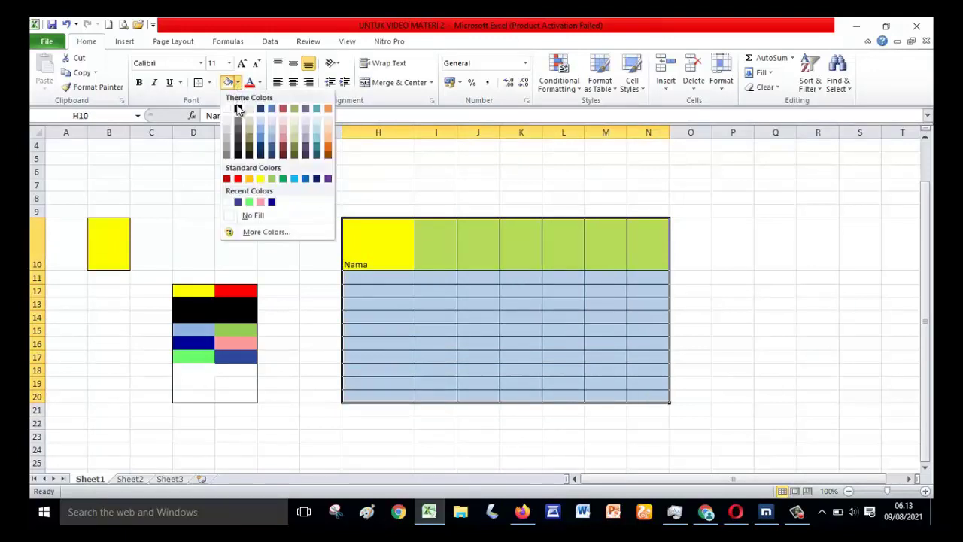
click(238, 109)
click(741, 242)
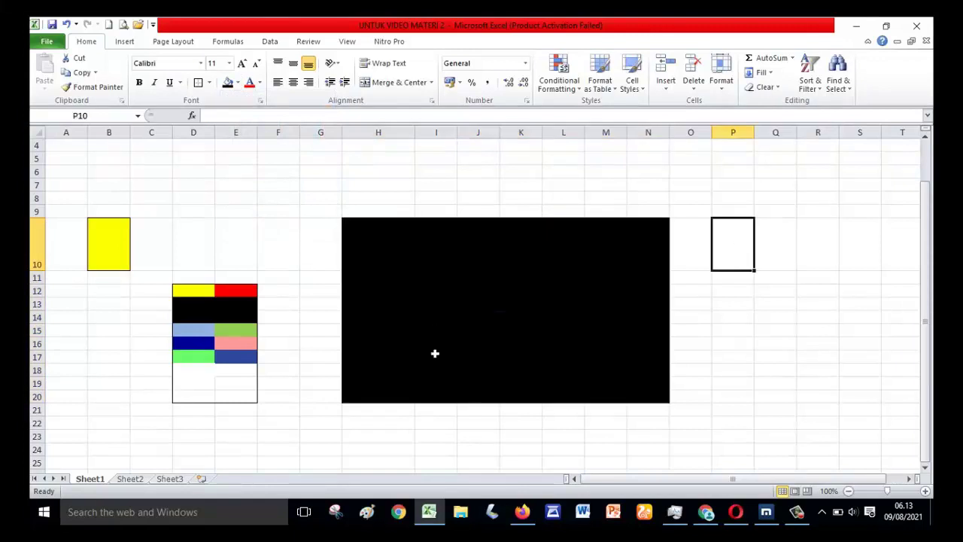
click(66, 24)
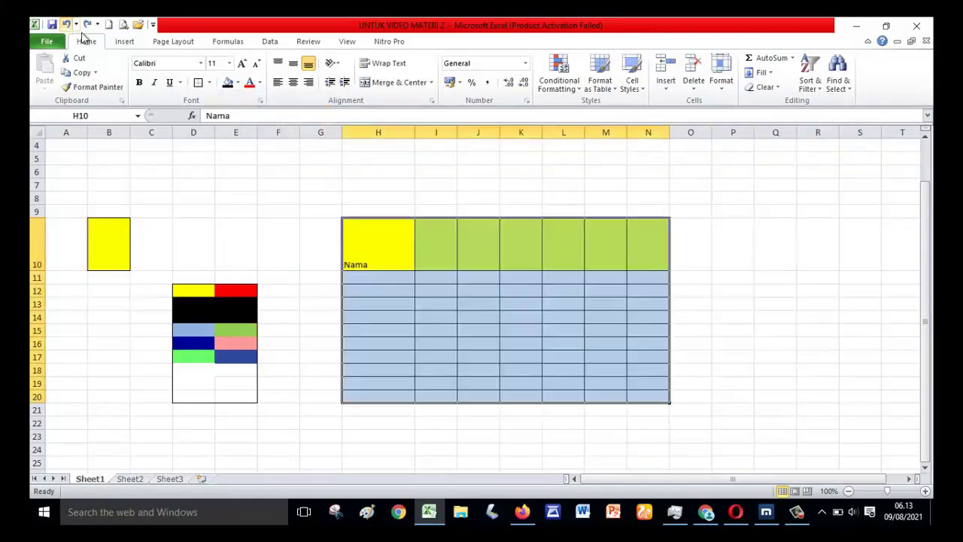
click(408, 256)
click(445, 253)
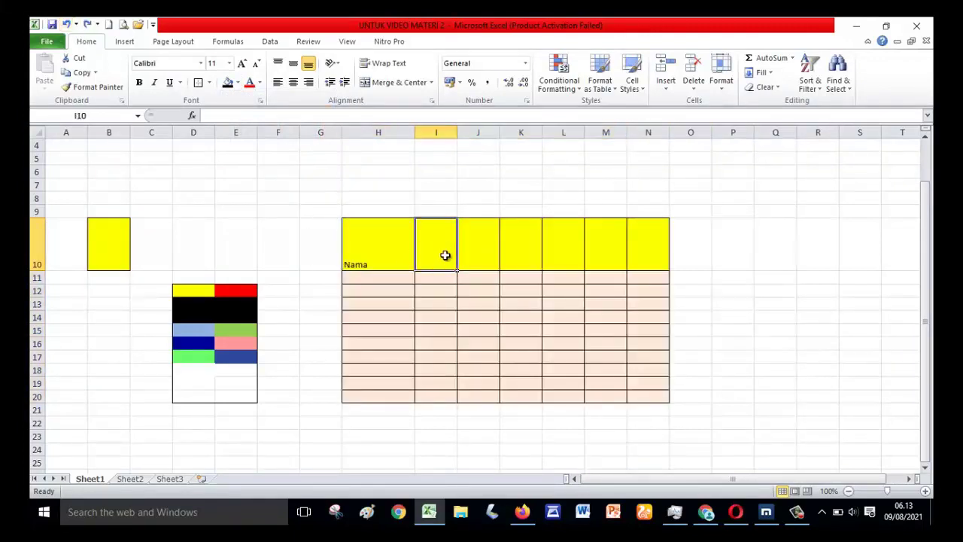
click(478, 256)
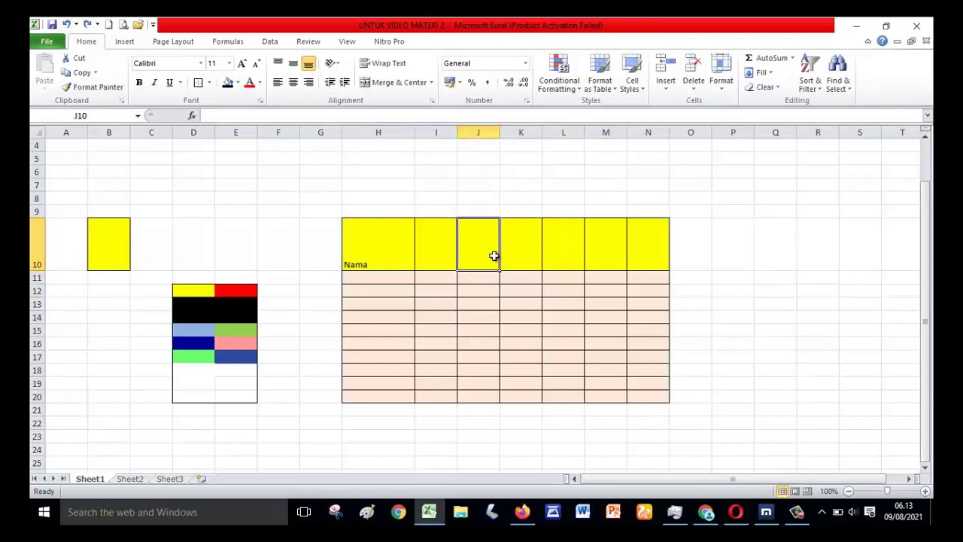
click(522, 256)
click(579, 256)
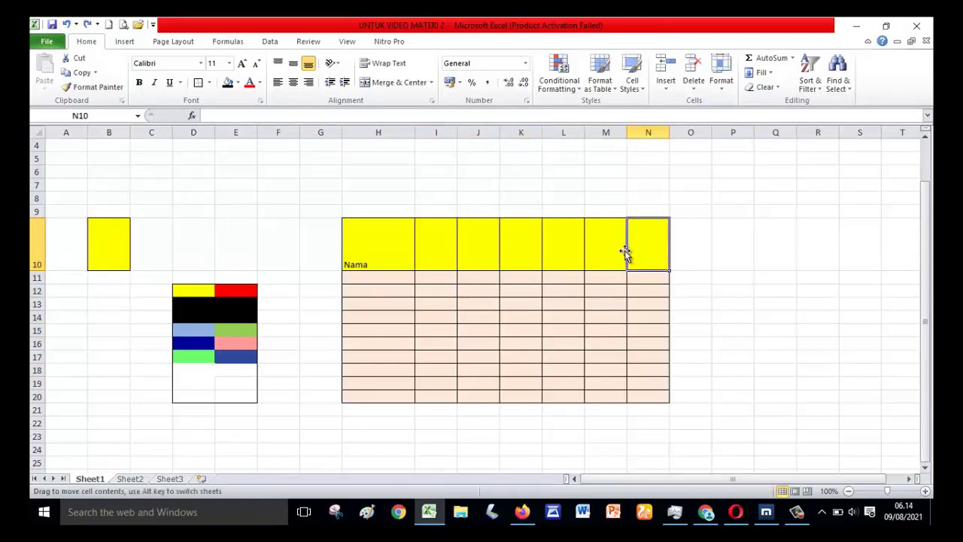
Step: Apply the black fill to the whole table range H10:N20
drag(610, 251, 632, 397)
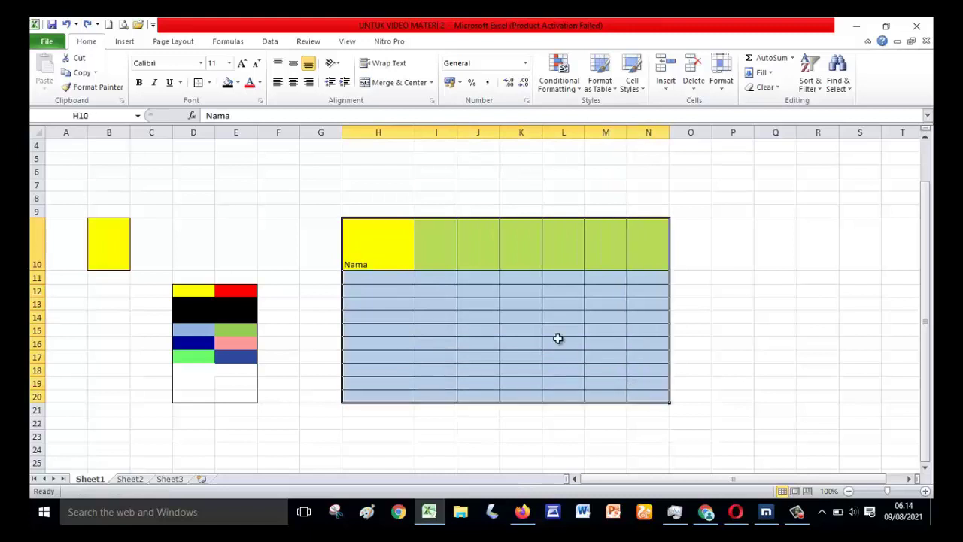
click(227, 82)
click(785, 246)
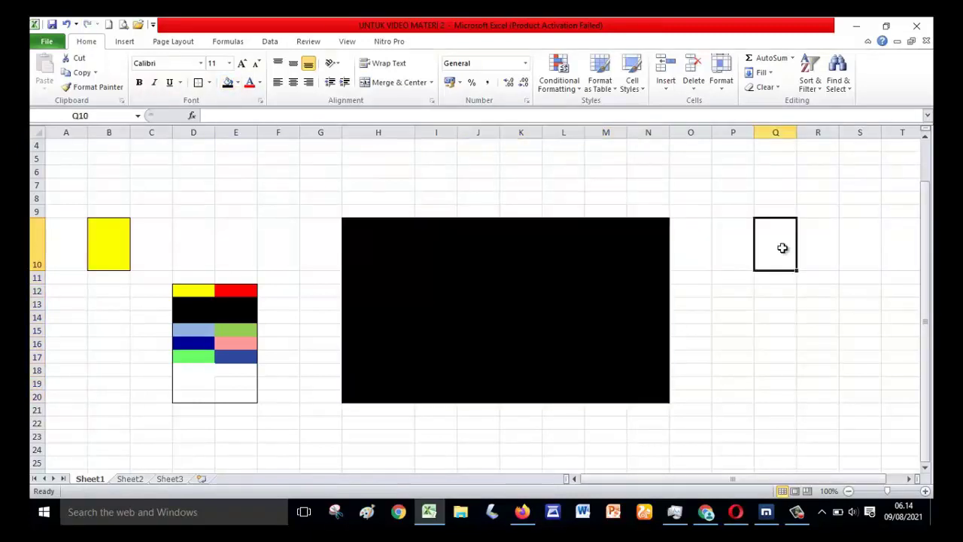
drag(358, 243, 645, 392)
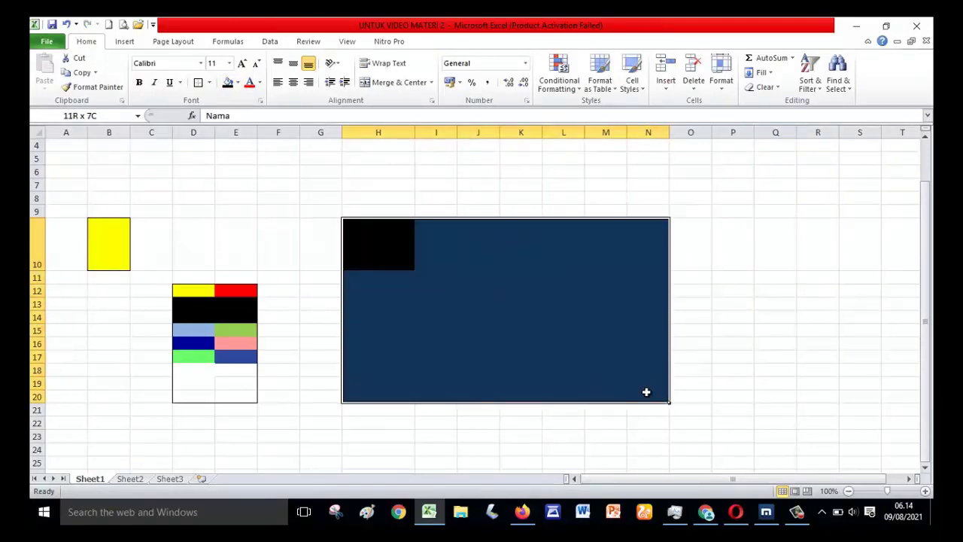
click(209, 82)
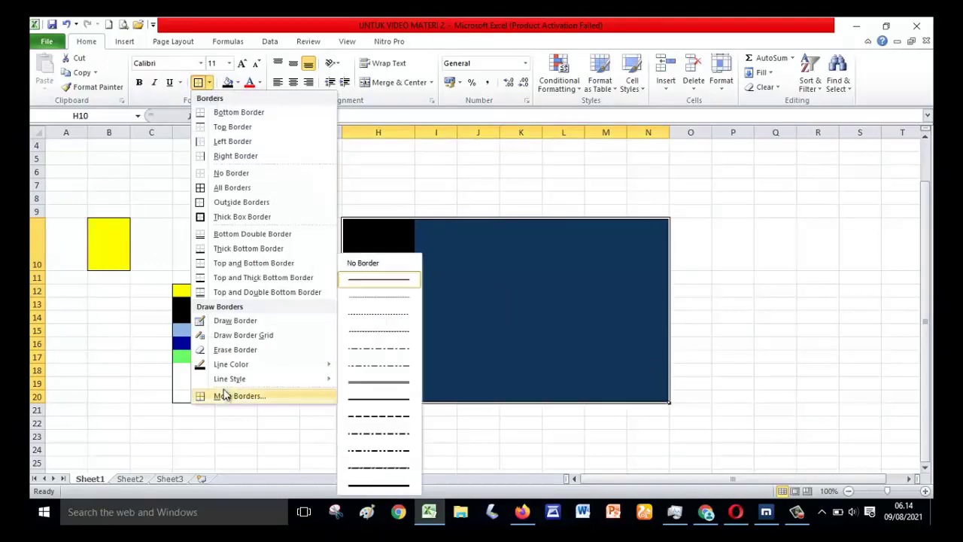
click(381, 248)
Step: Add white inside borders to the black table range H10:N20 in the Format Cells border settings
drag(380, 247, 646, 397)
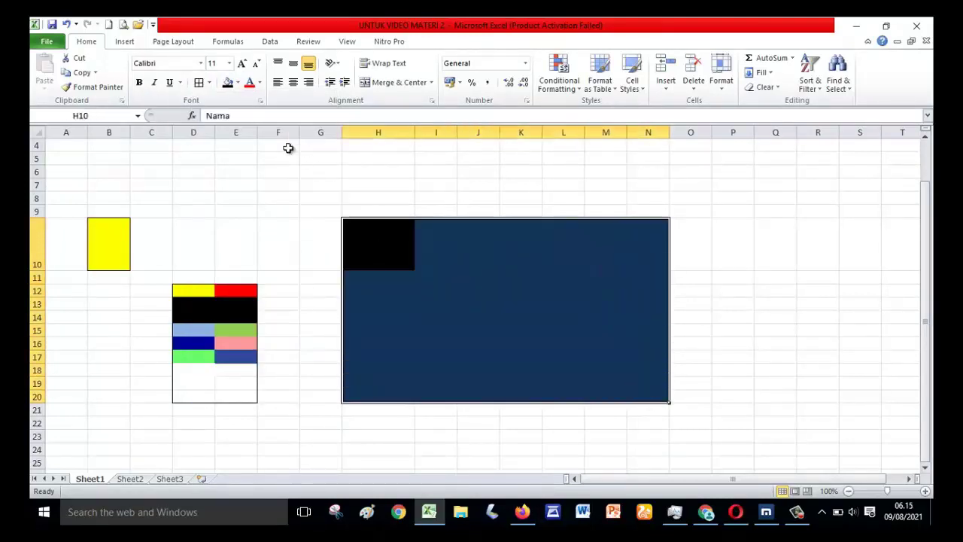
click(210, 84)
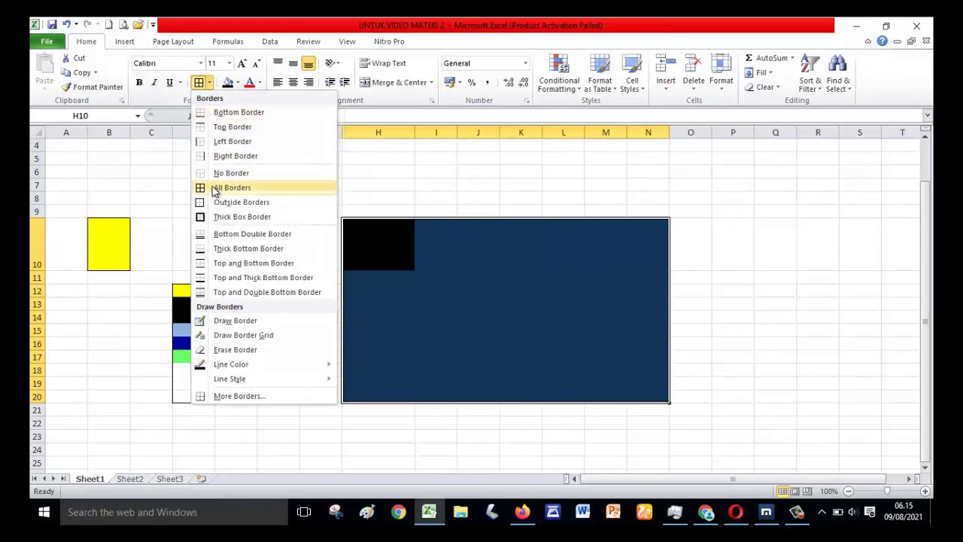
click(230, 396)
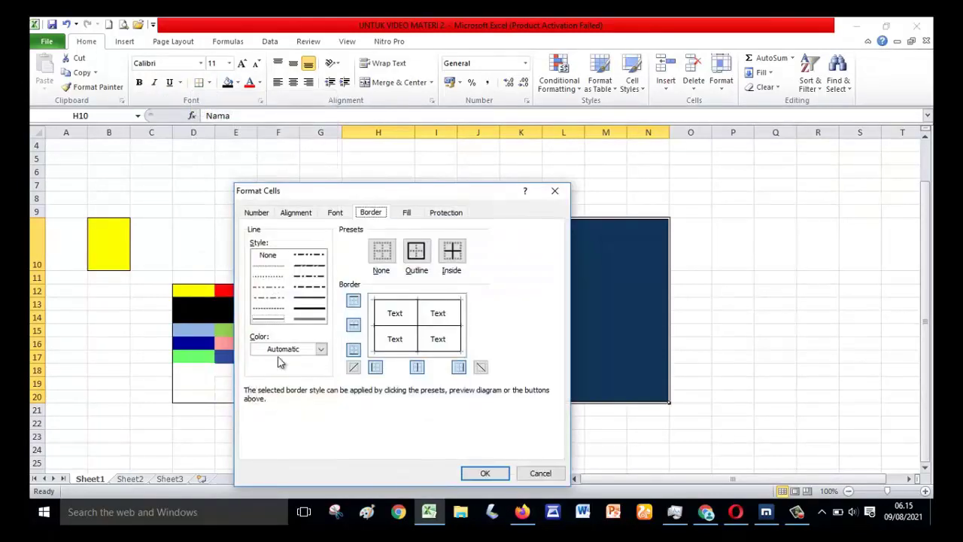
click(321, 350)
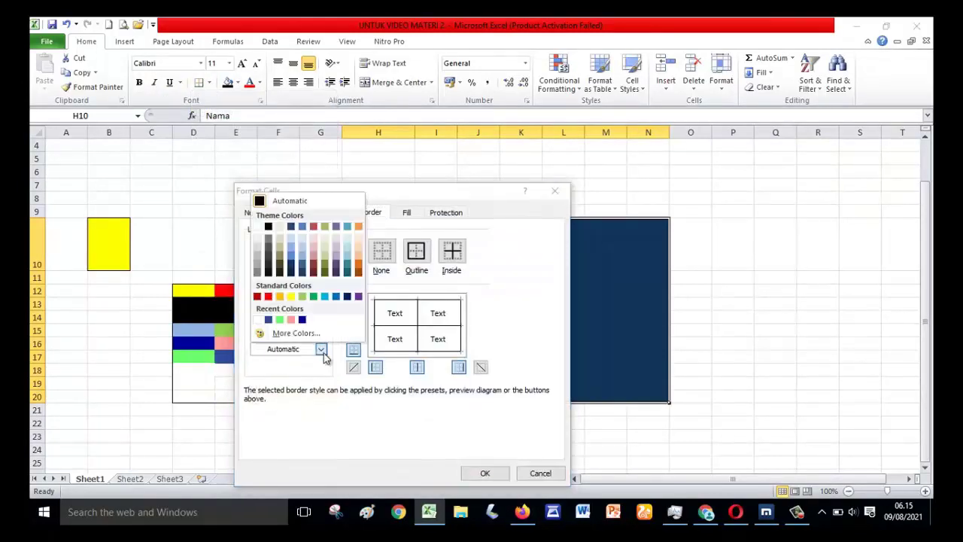
click(257, 235)
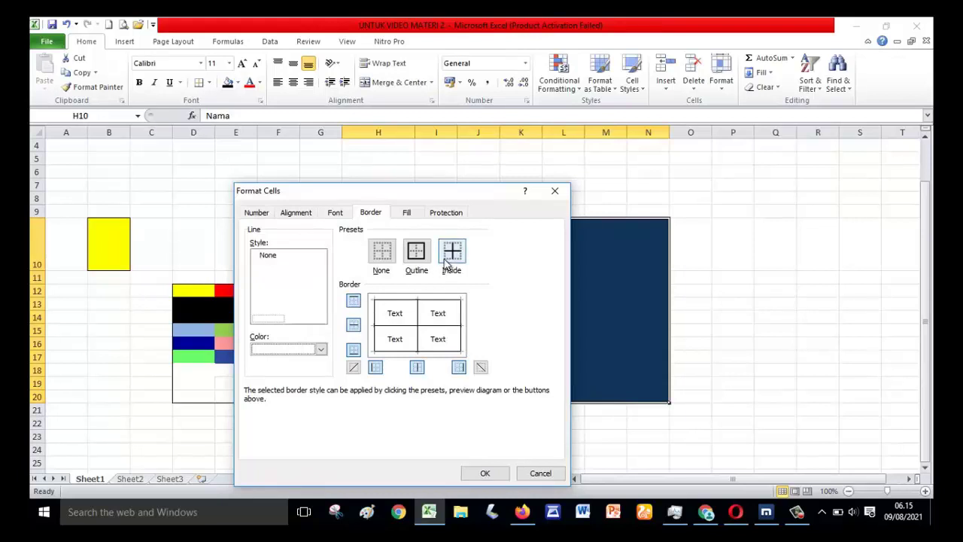
click(485, 472)
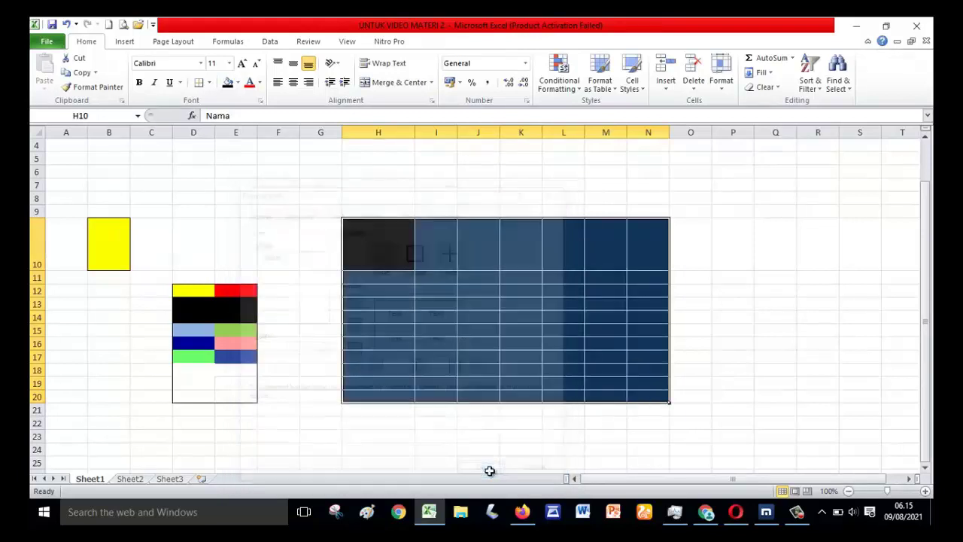
click(564, 437)
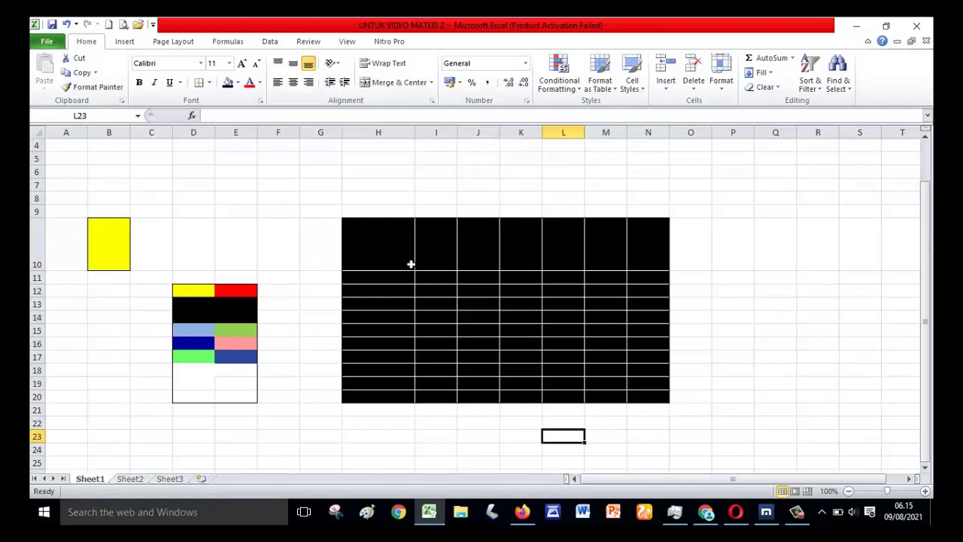
Step: Remove the fill from the table range H10:N20 and undo the removal
click(398, 252)
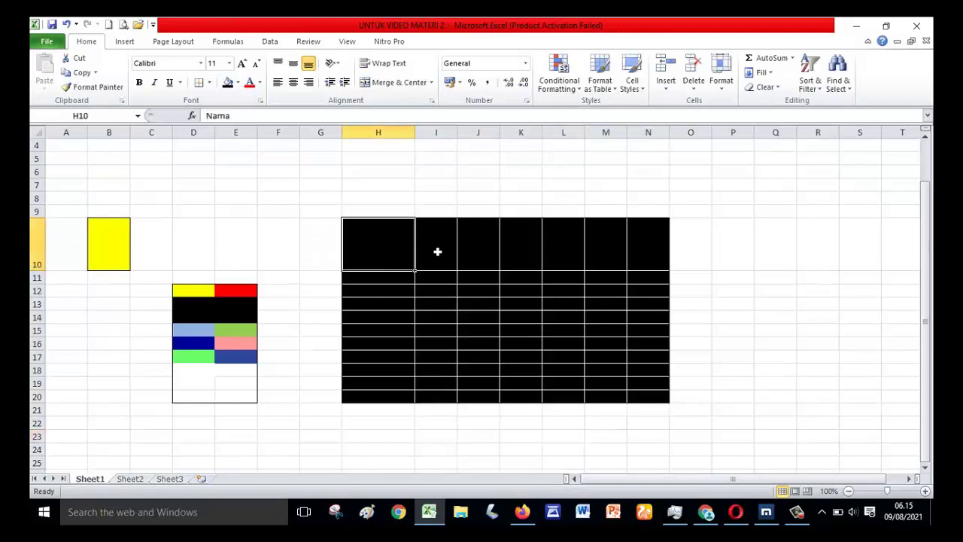
drag(436, 252, 652, 396)
click(238, 85)
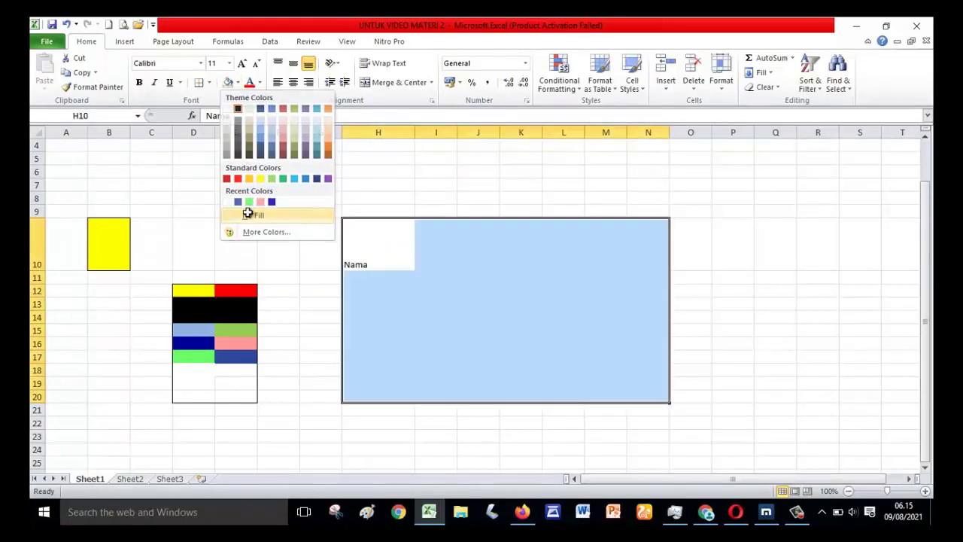
click(250, 215)
click(764, 340)
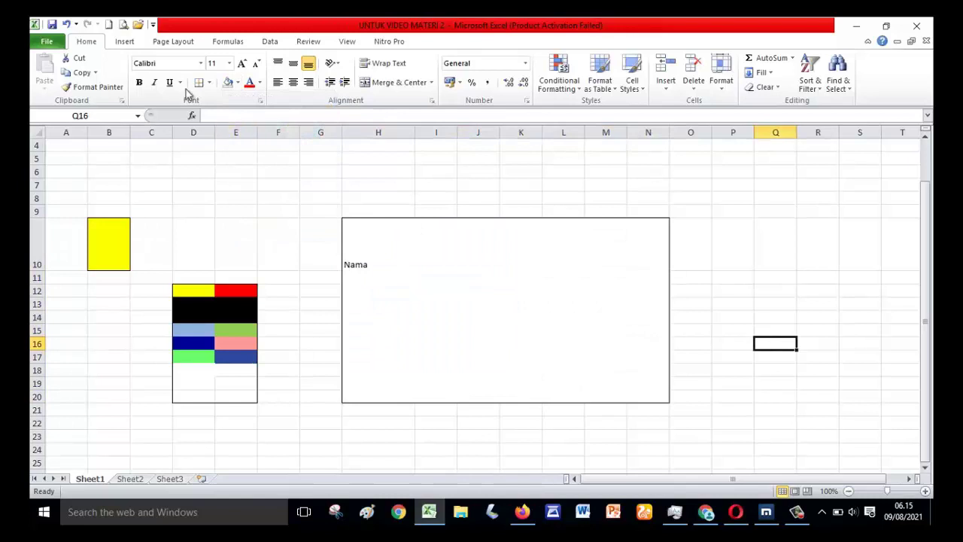
click(67, 24)
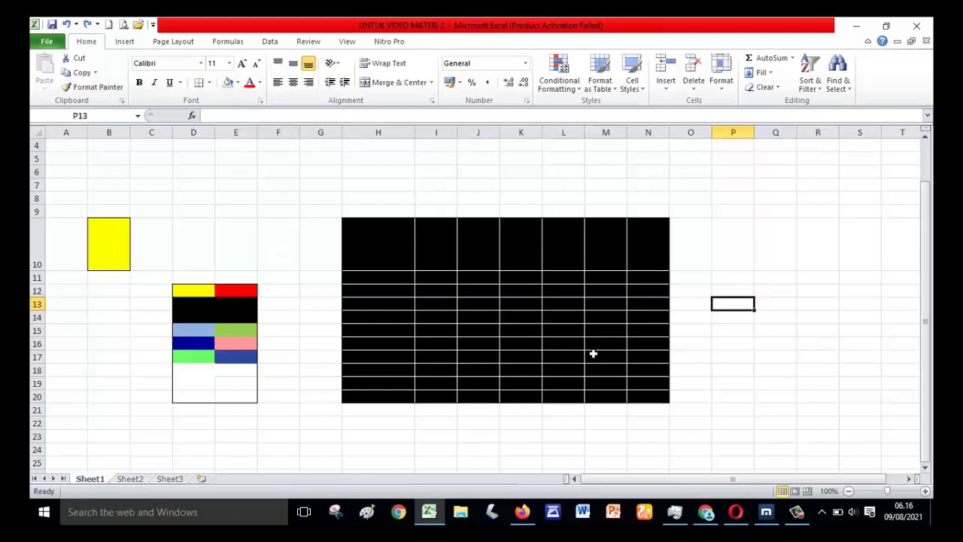
Step: Switch to Sheet2 and enter the headings No in A2 and Kota in B2
key(ctrl+Page_Down)
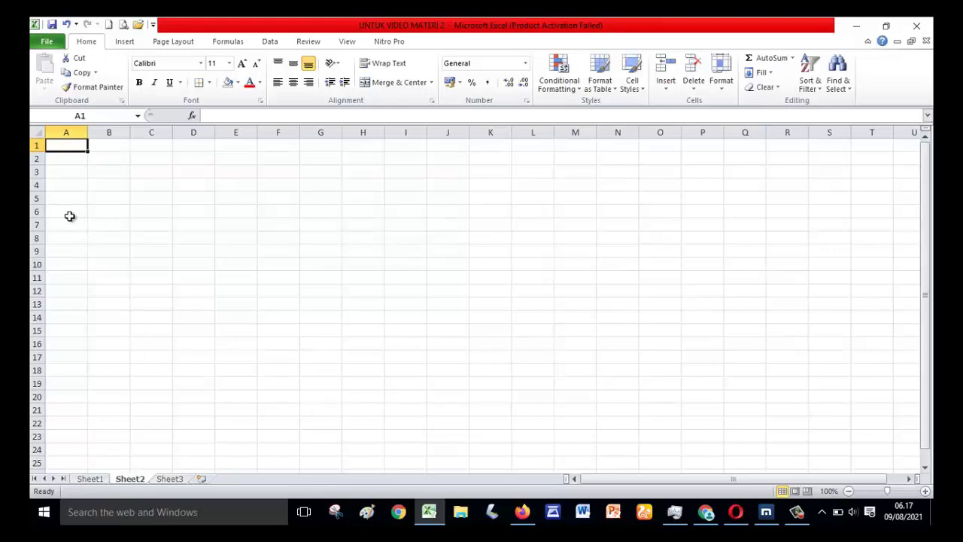
click(62, 159)
text(No)
key(Tab)
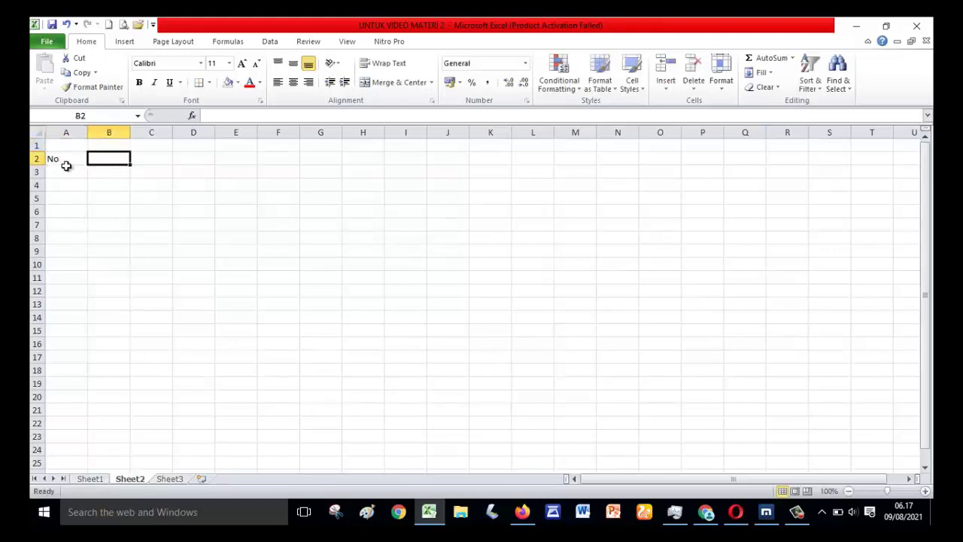
click(64, 160)
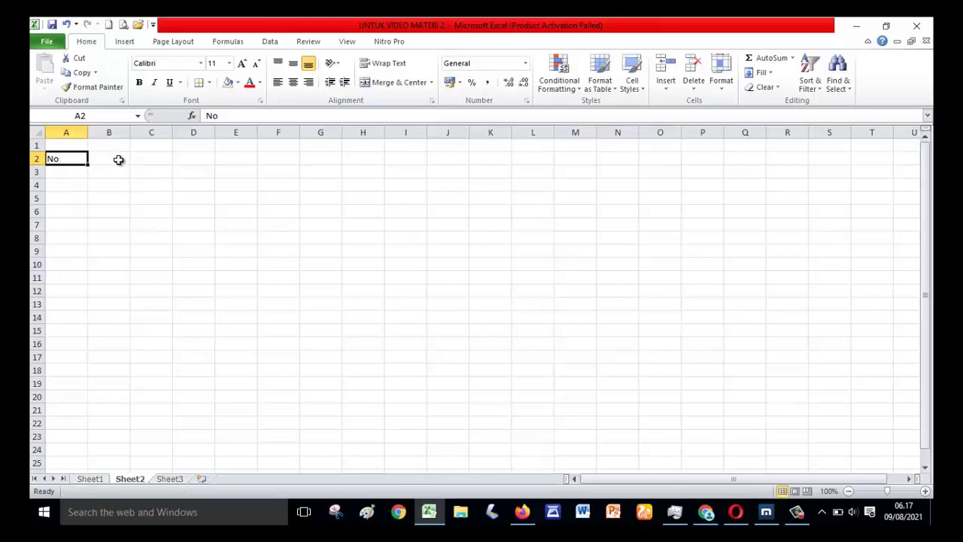
click(118, 159)
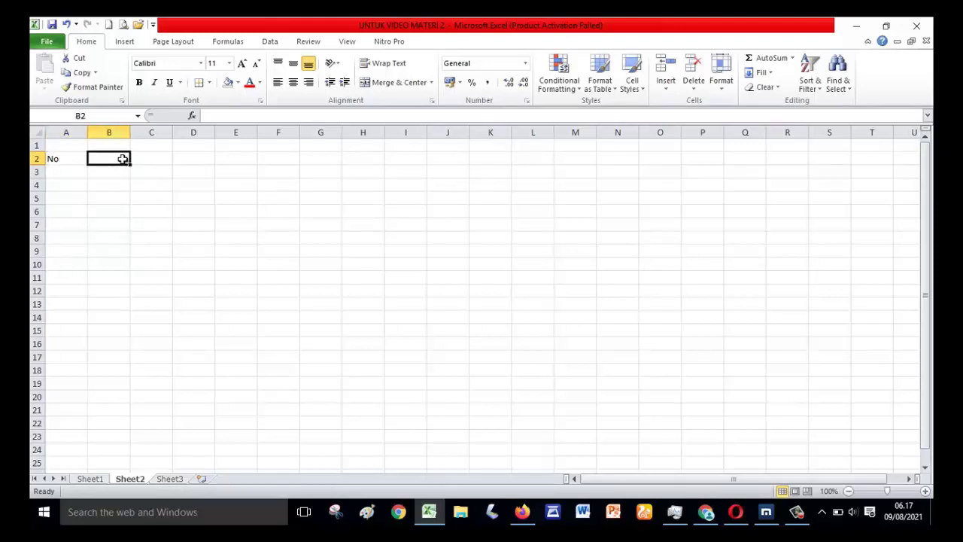
text(Kota)
key(Return)
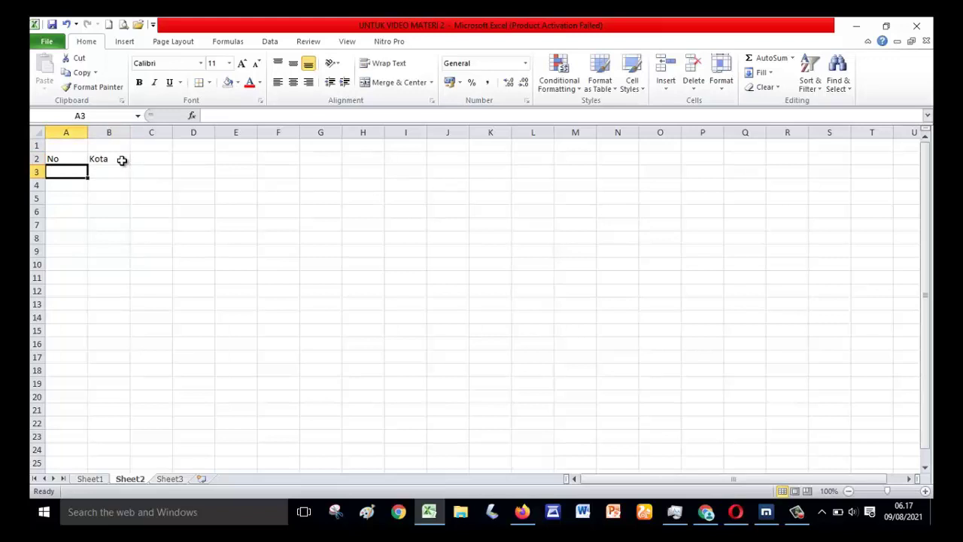
Step: Number the rows from 1 to 5 in cells A3:A7 under the No heading
text(1)
key(Return)
text(2)
key(Return)
text(3)
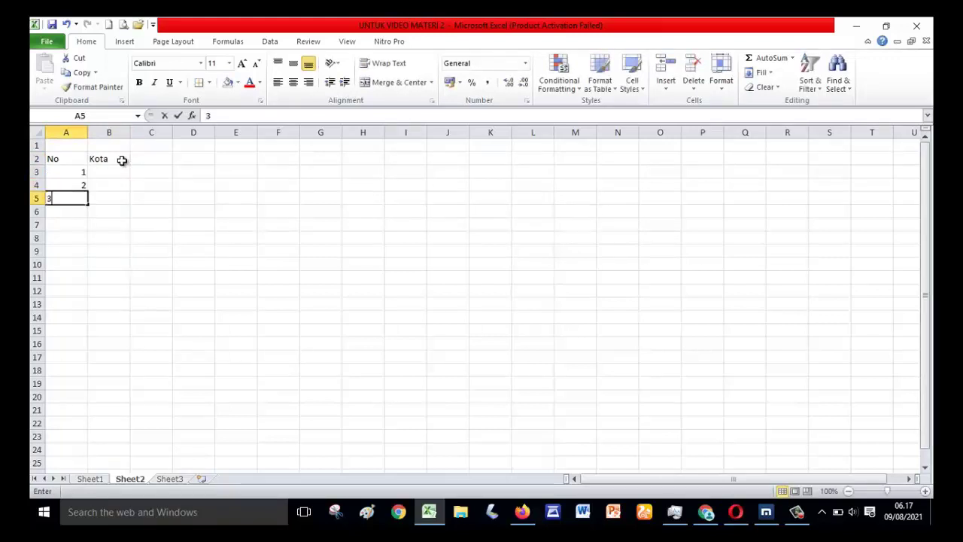
key(Return)
text(4)
key(Return)
text(5)
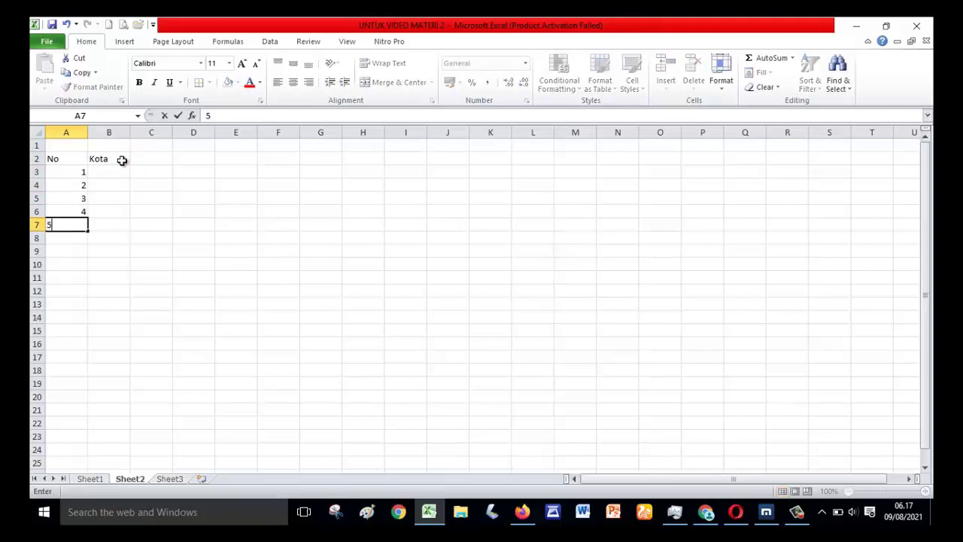
key(Up)
Step: Enter the cities Jakarta and Bandung in cells B3 and B4 under the Kota heading
key(Up)
key(Up)
key(Up)
key(Right)
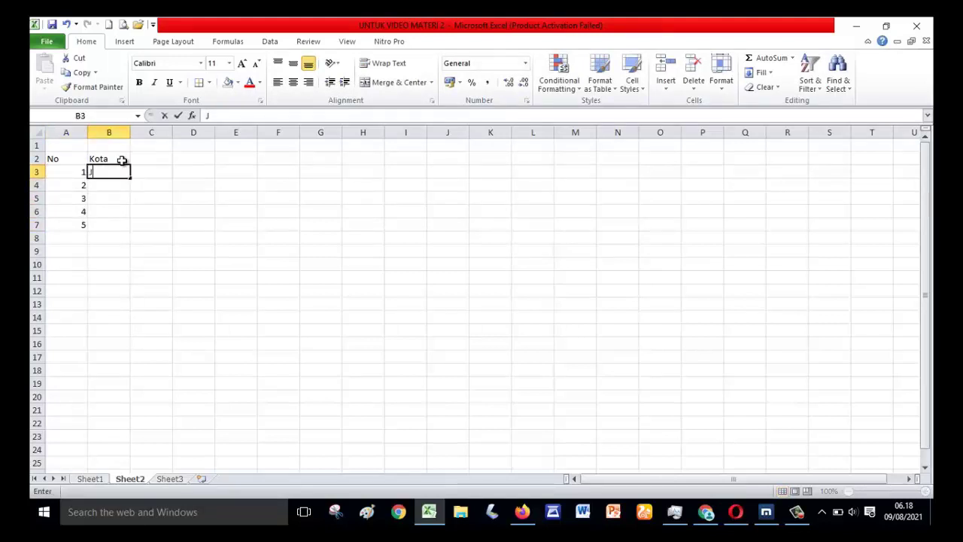
text(Jakarta)
key(Return)
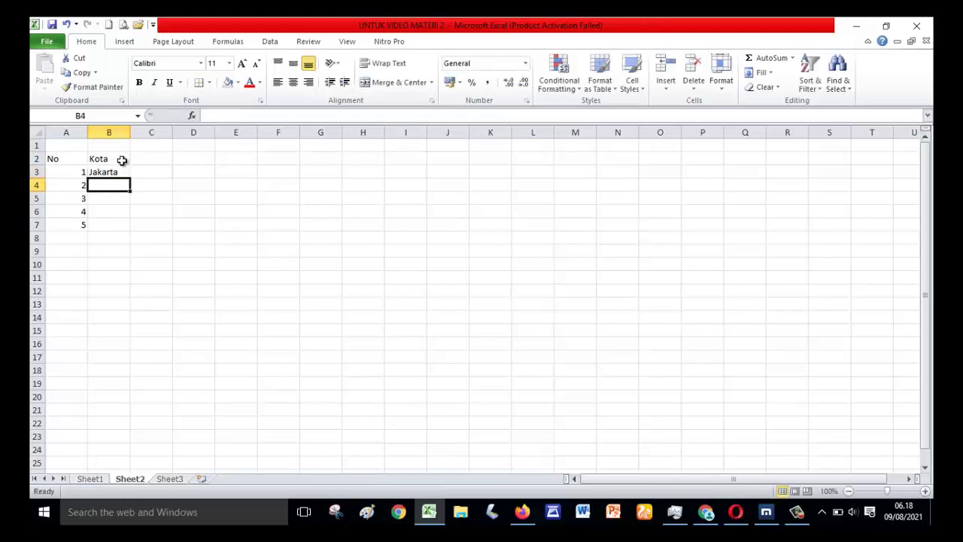
text(Bandung)
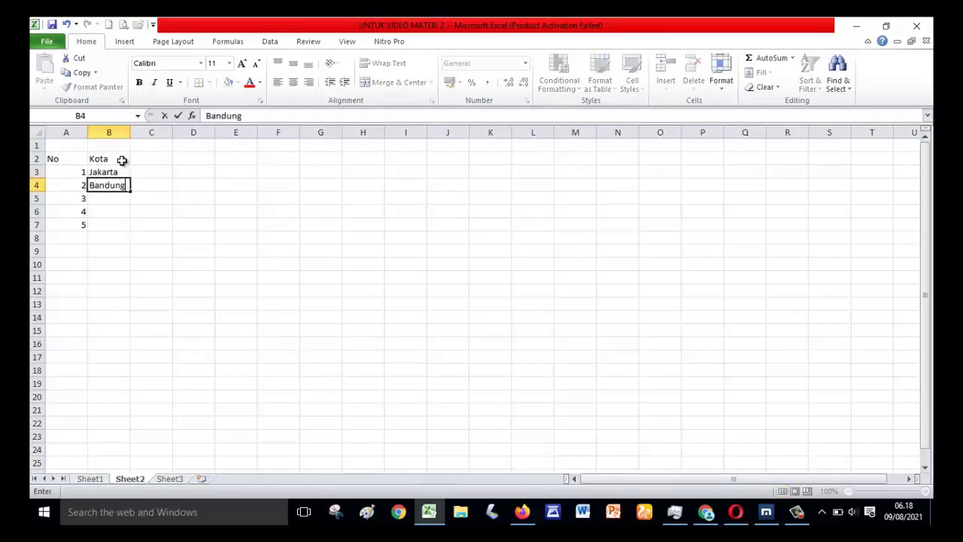
key(Return)
Step: Enter the cities Yogyakarta, Semarang and Solo in cells B5:B7
click(116, 198)
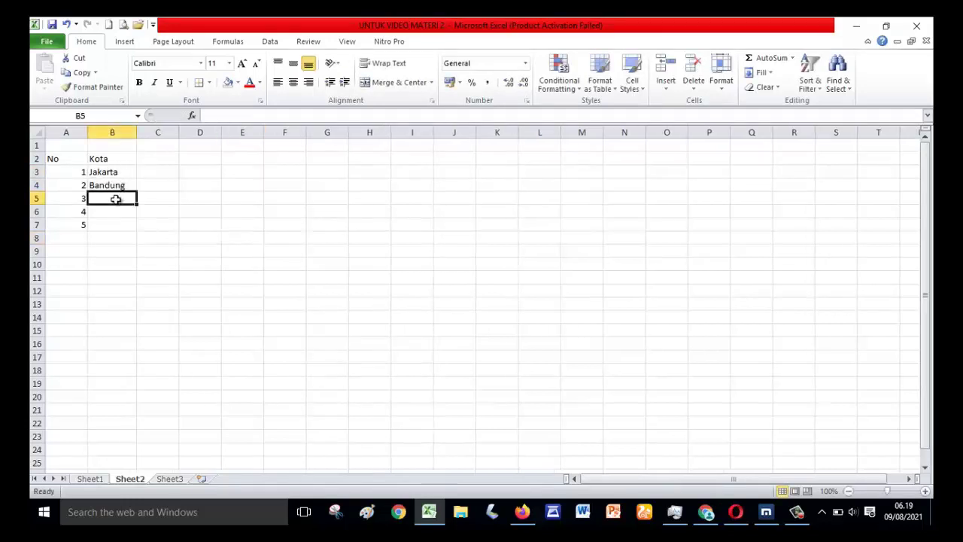
text(Yog)
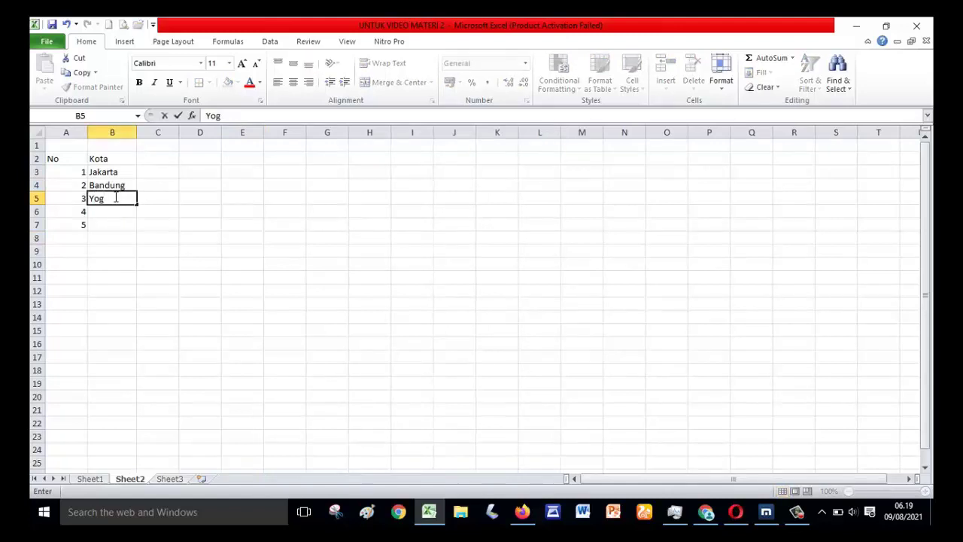
text(yakarta)
key(Return)
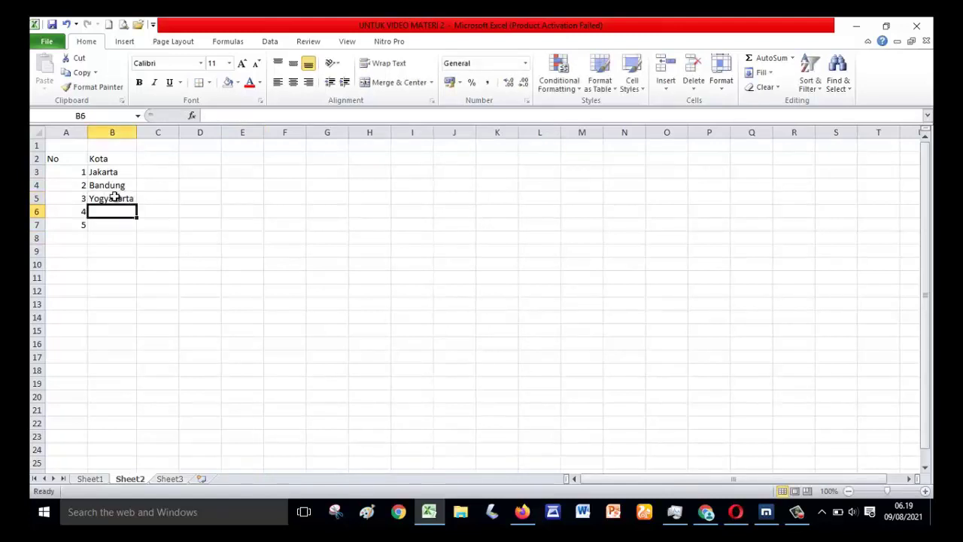
text(Semarang)
key(Return)
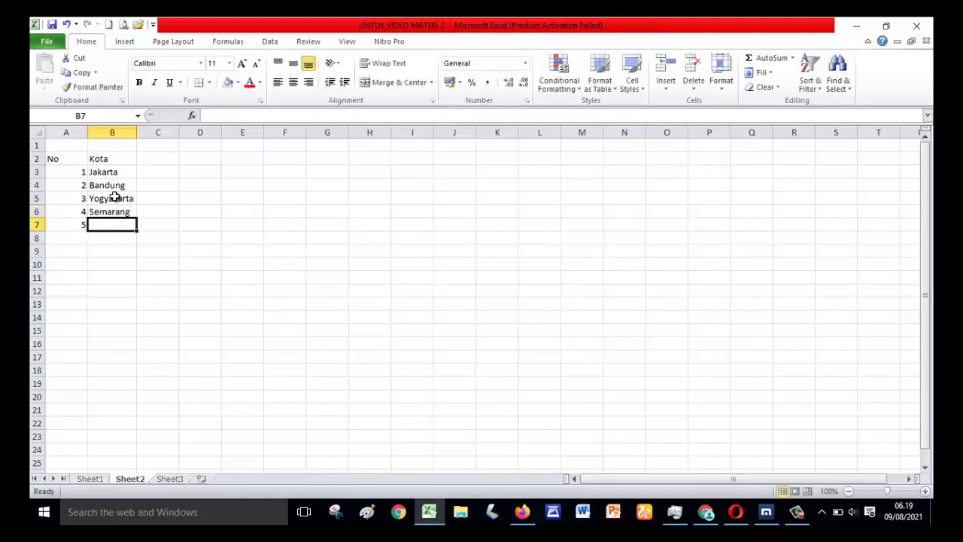
text(Solo)
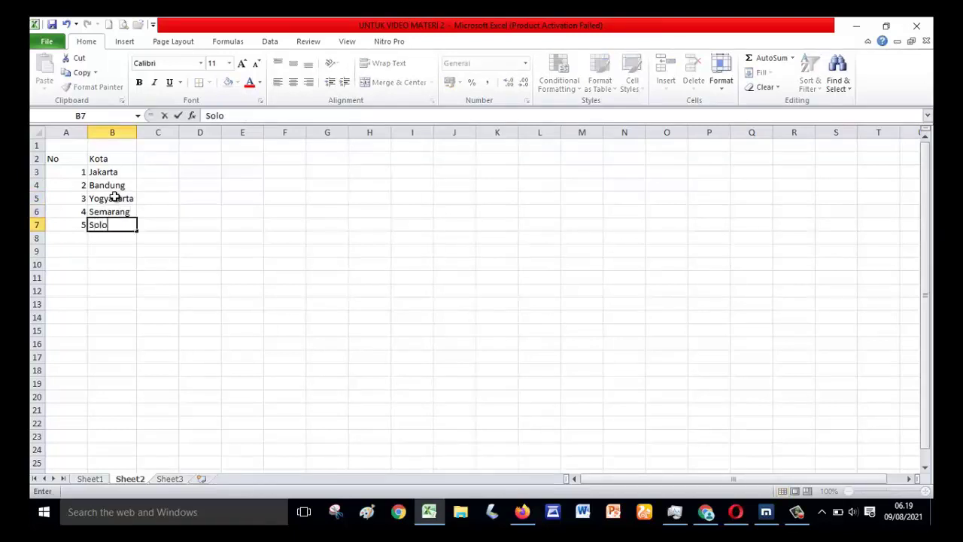
click(285, 264)
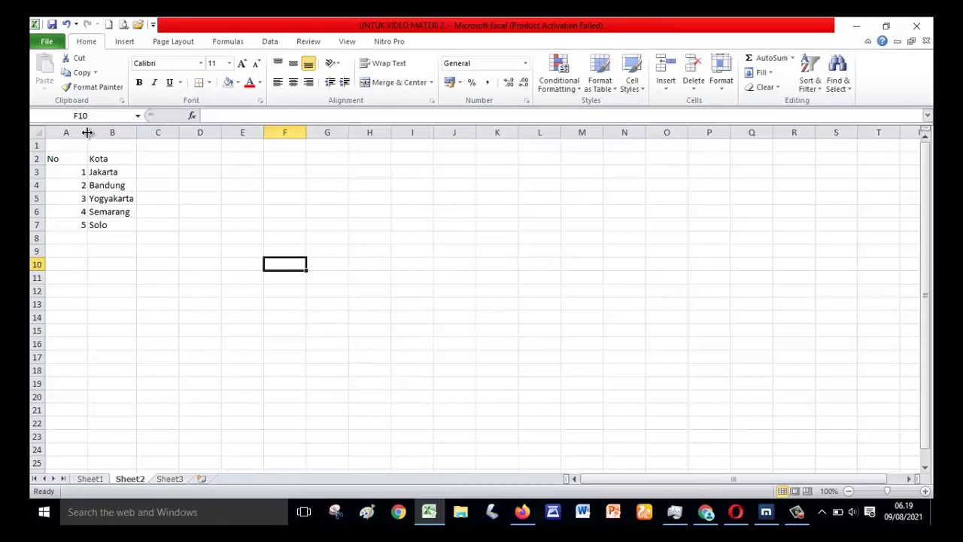
Step: Narrow column A to fit the row numbers and apply all borders to the table range A2:B7
drag(87, 132, 95, 228)
click(210, 83)
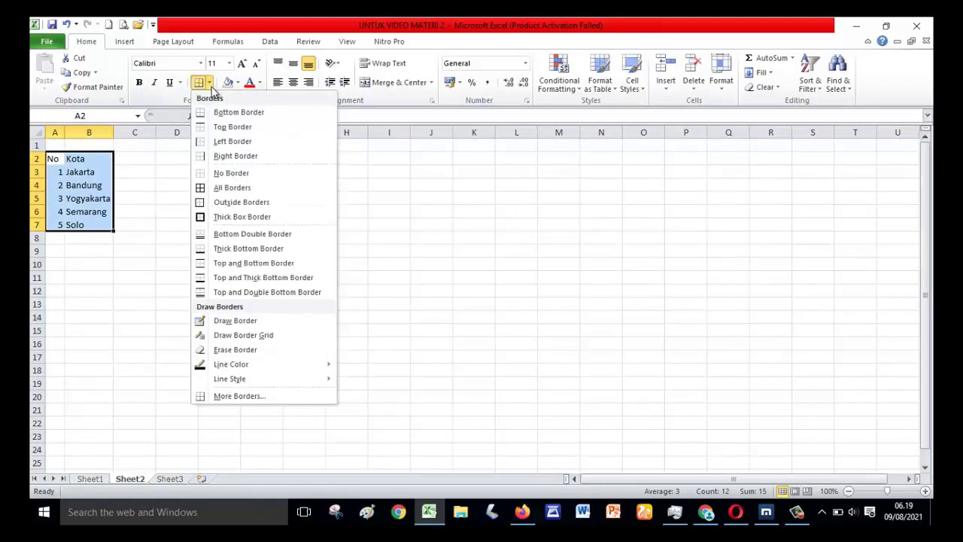
click(203, 186)
click(258, 226)
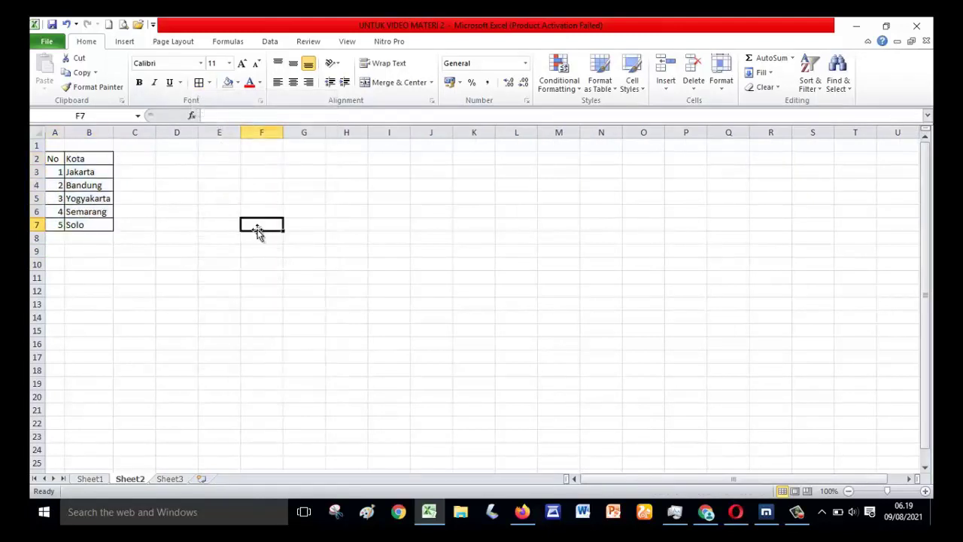
click(147, 229)
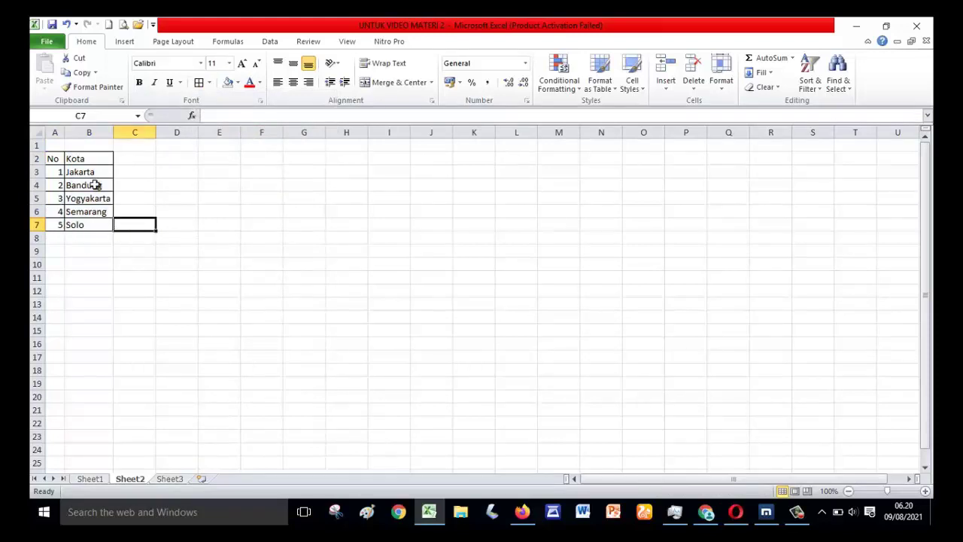
click(52, 161)
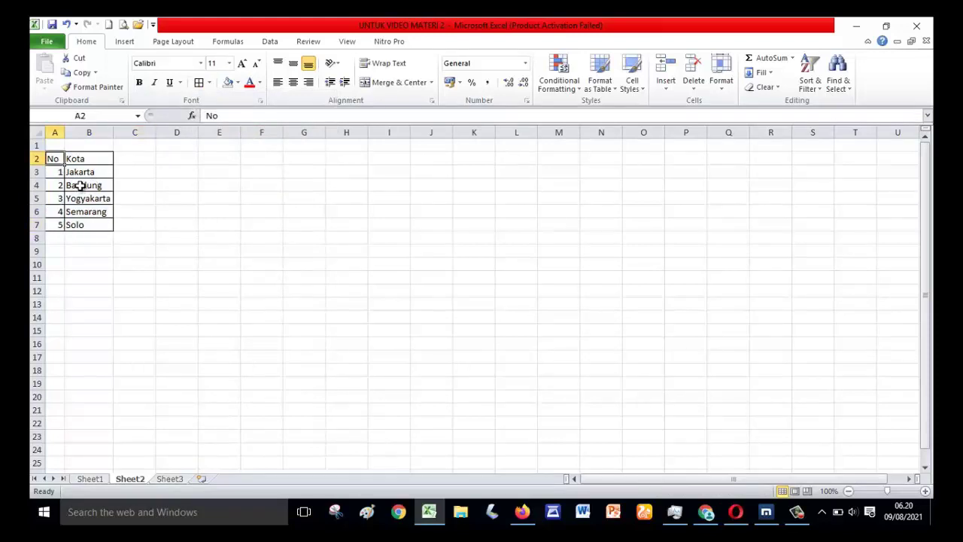
click(219, 264)
Step: Fill the city table range A2:B7 with black
drag(52, 158, 98, 224)
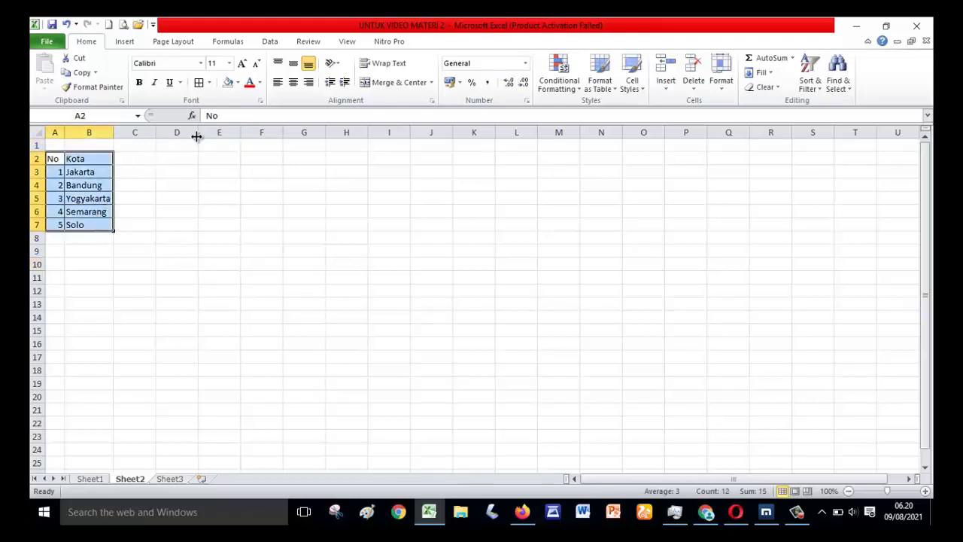
click(238, 82)
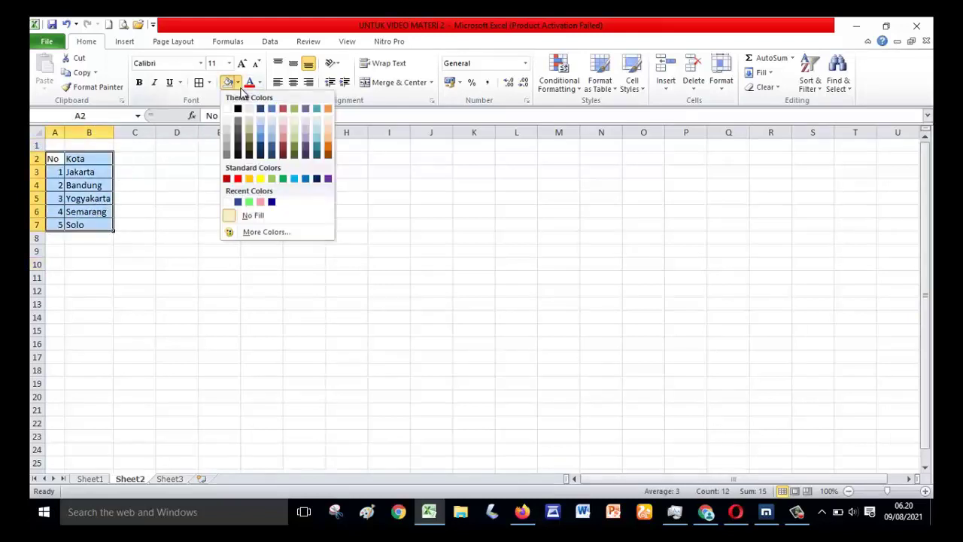
click(238, 109)
click(201, 172)
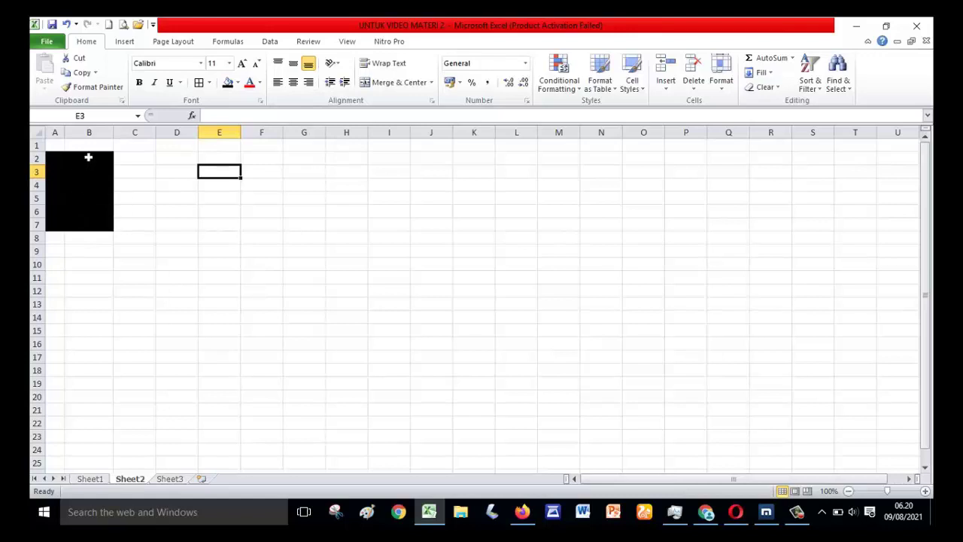
Step: Apply white inside borders to the black-filled table range A2:B7
drag(54, 159, 113, 222)
click(209, 82)
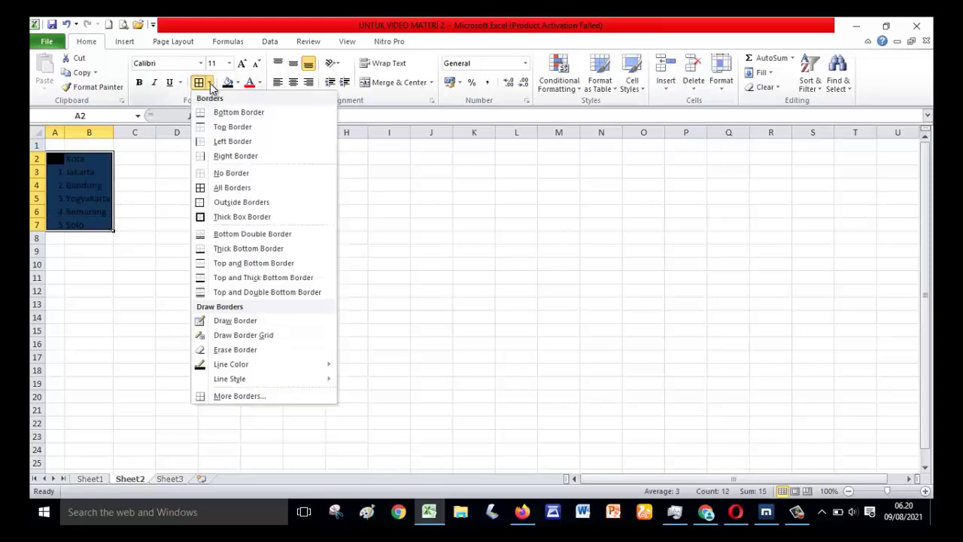
click(225, 395)
click(321, 352)
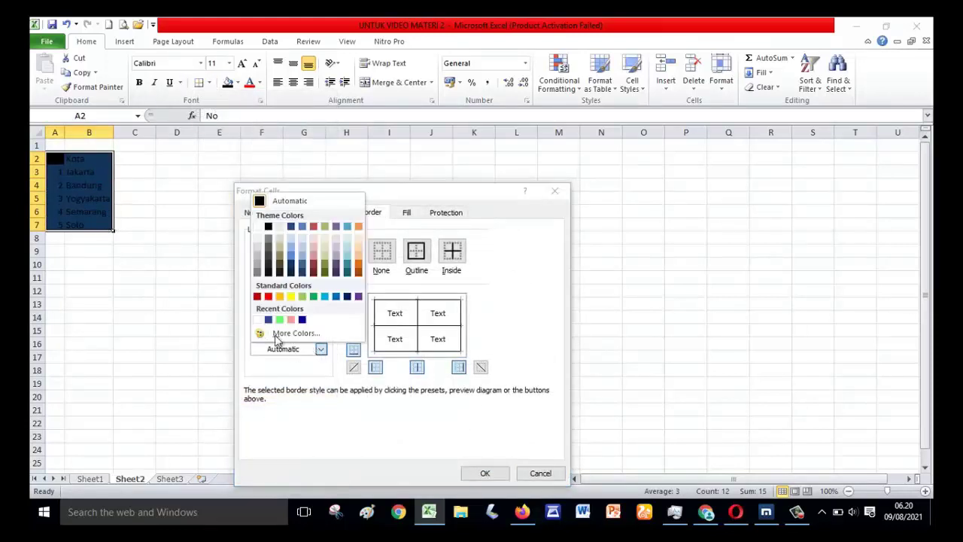
click(259, 238)
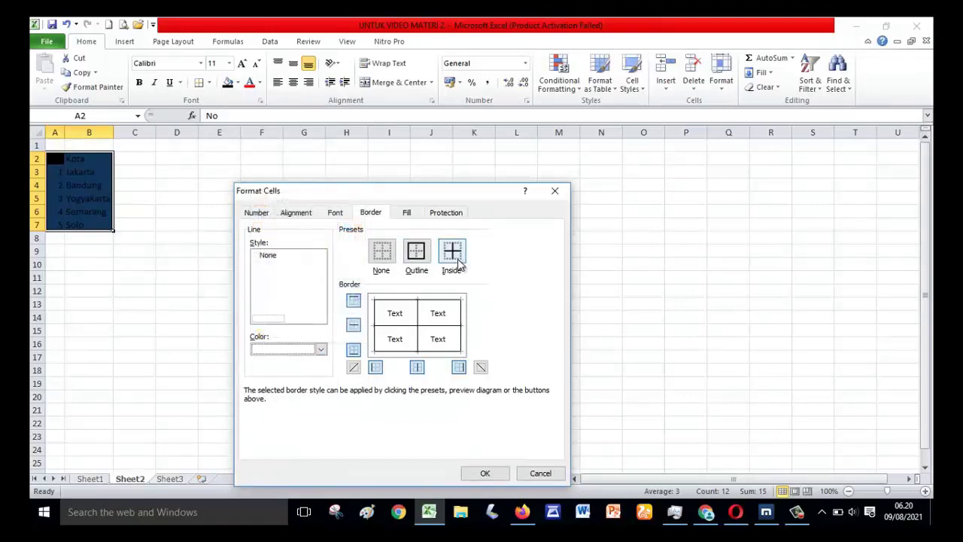
click(473, 474)
click(389, 396)
Step: Set the font color of the table range A2:B7 to white
drag(55, 160, 81, 217)
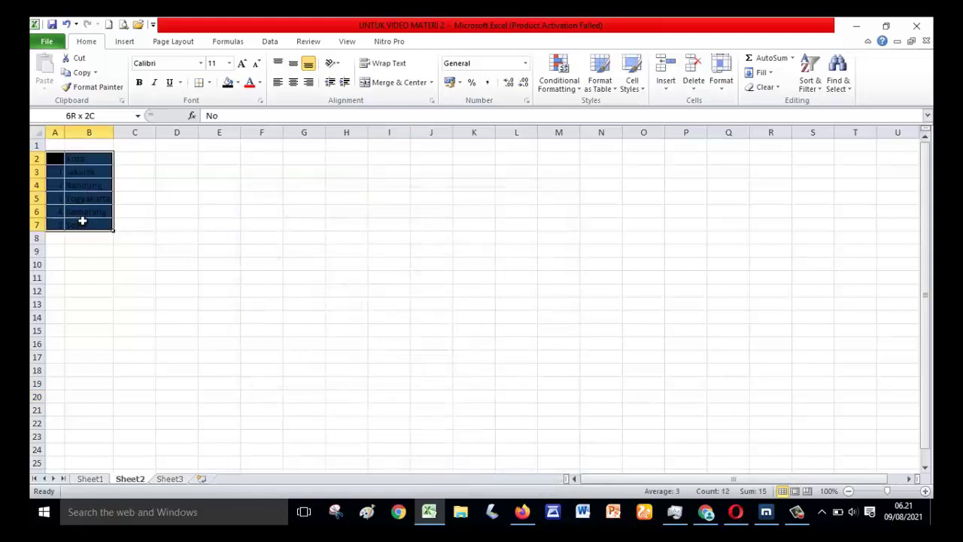
click(260, 83)
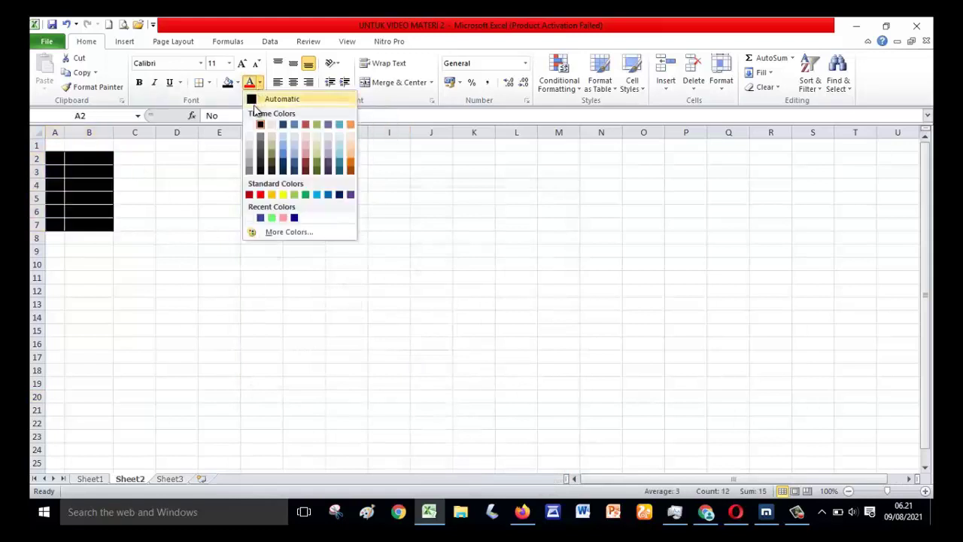
click(260, 124)
Step: Center the row numbers horizontally in cells A3:A7
click(56, 170)
drag(56, 170, 58, 223)
click(293, 83)
click(219, 185)
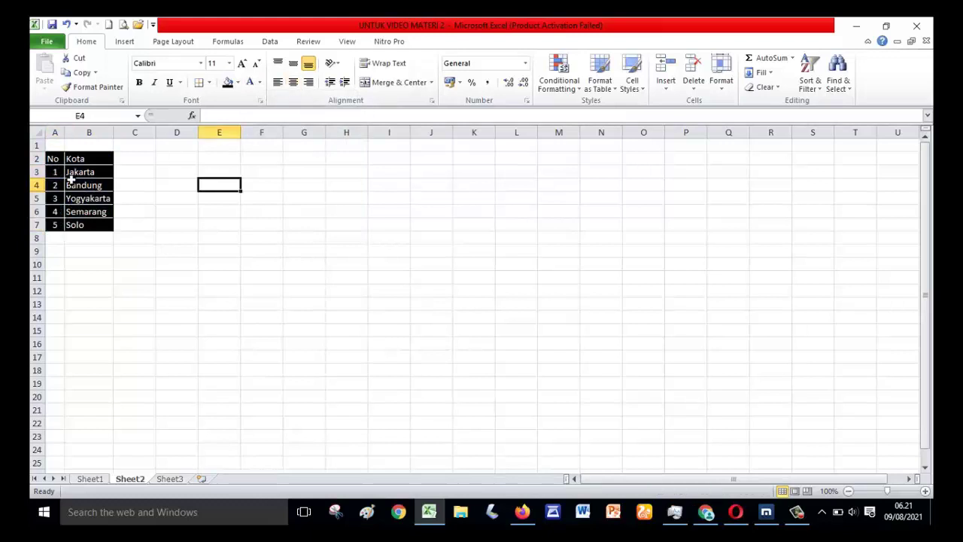
Step: Add a white double-line bottom border to the header cells A2:B2
drag(53, 161, 75, 158)
click(211, 83)
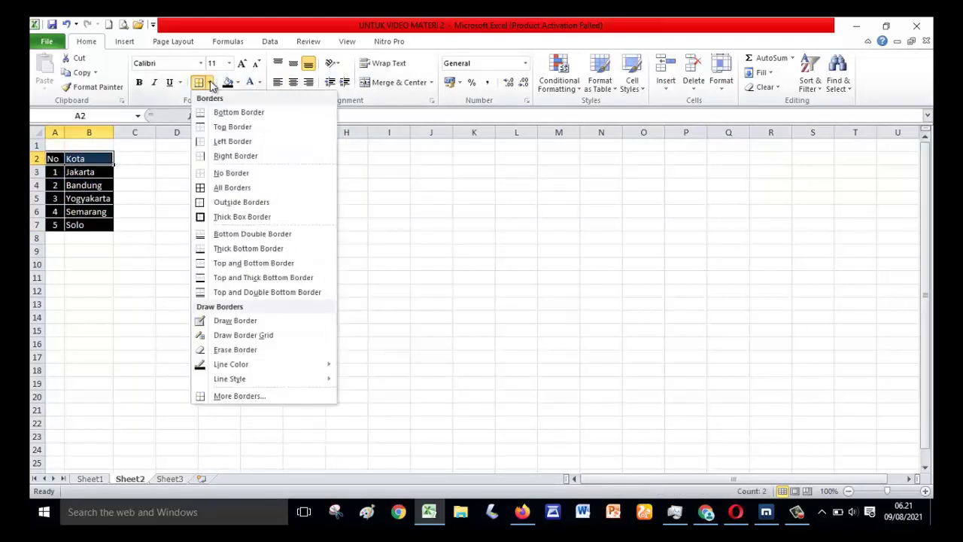
click(221, 204)
key(ctrl+1)
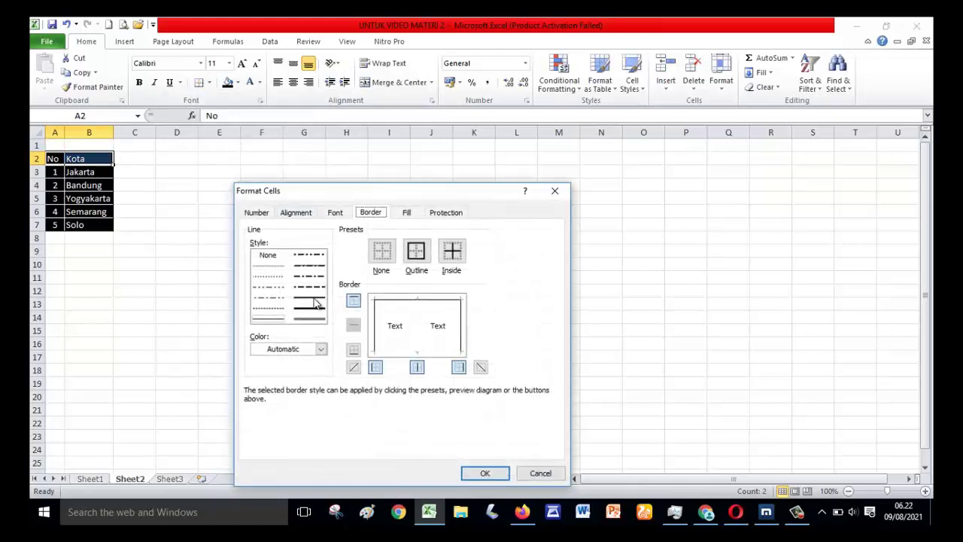
click(321, 350)
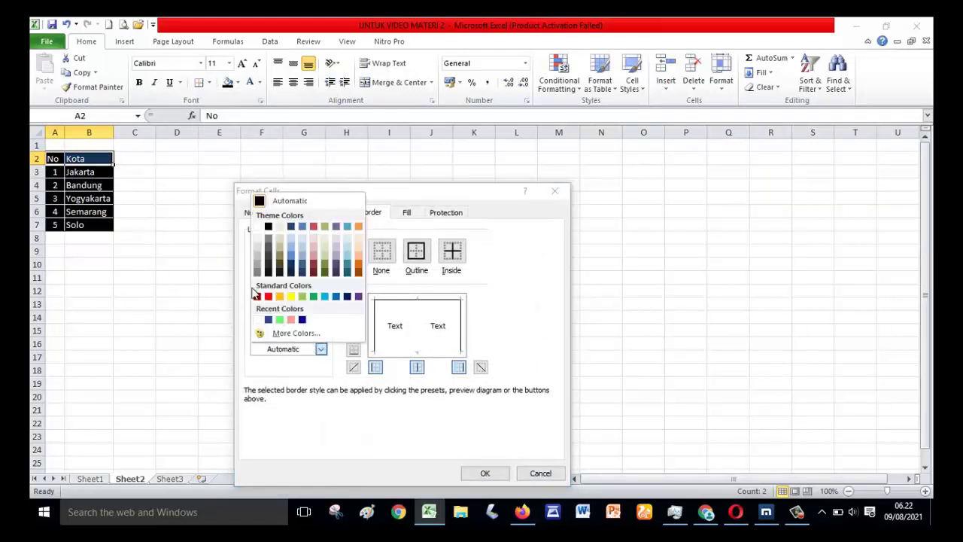
click(256, 319)
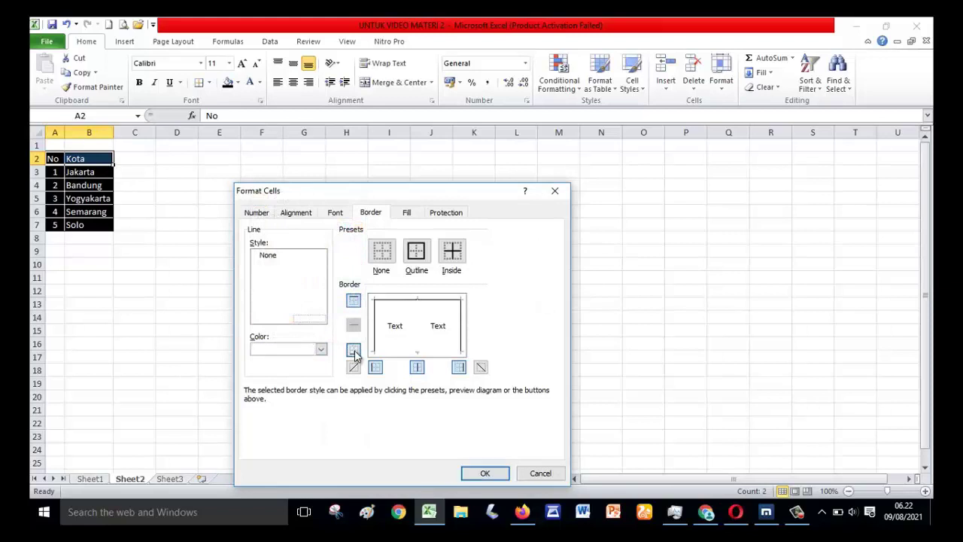
click(487, 472)
click(397, 395)
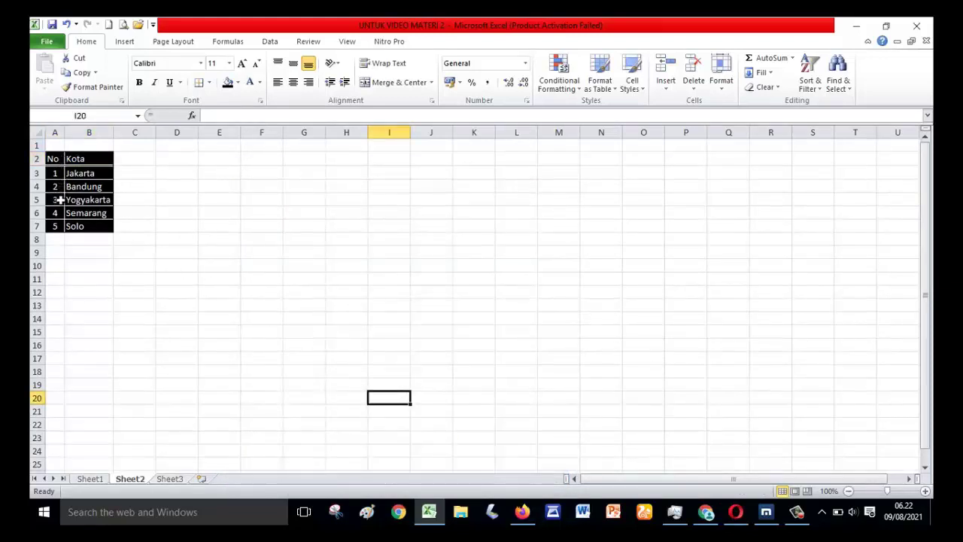
Step: Add a white thick left border to the Kota column range B2:B7
drag(69, 158, 74, 226)
click(199, 83)
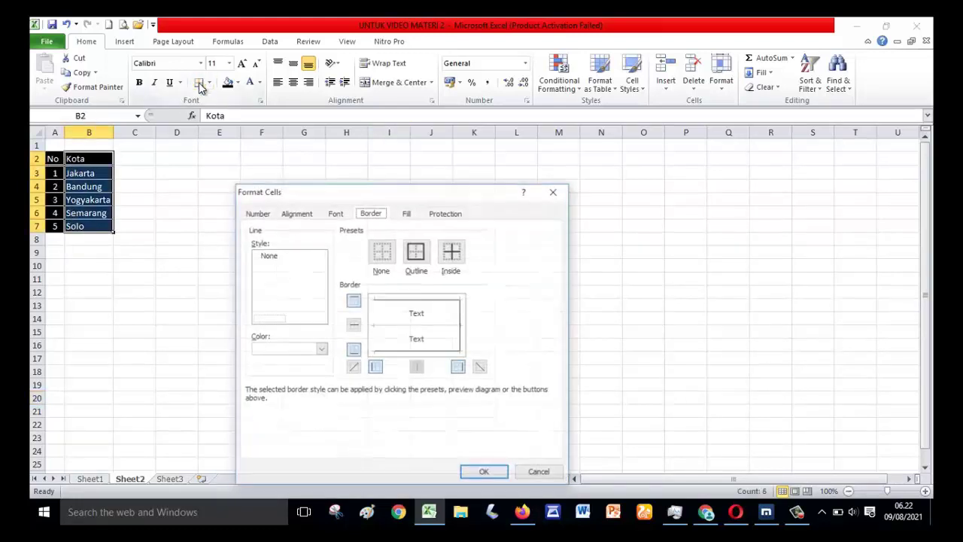
click(321, 348)
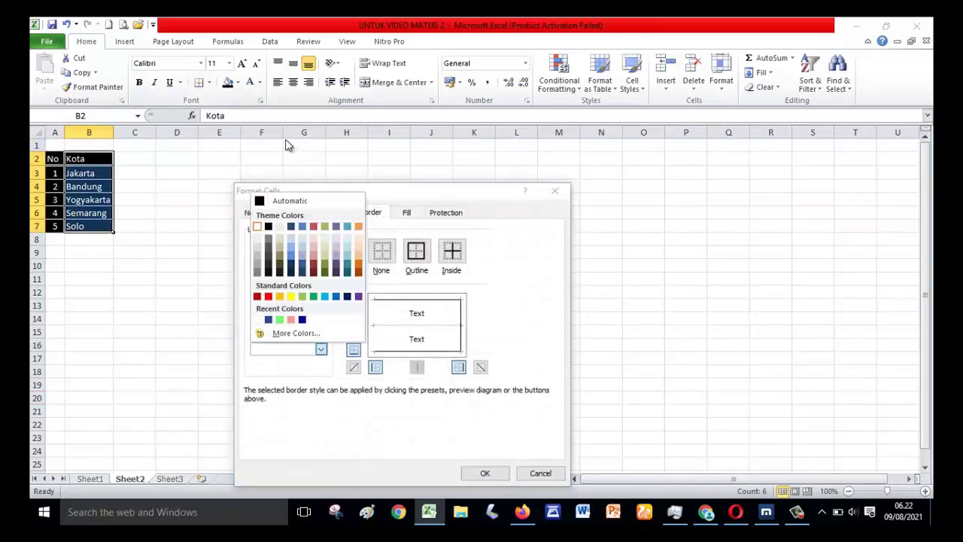
click(289, 205)
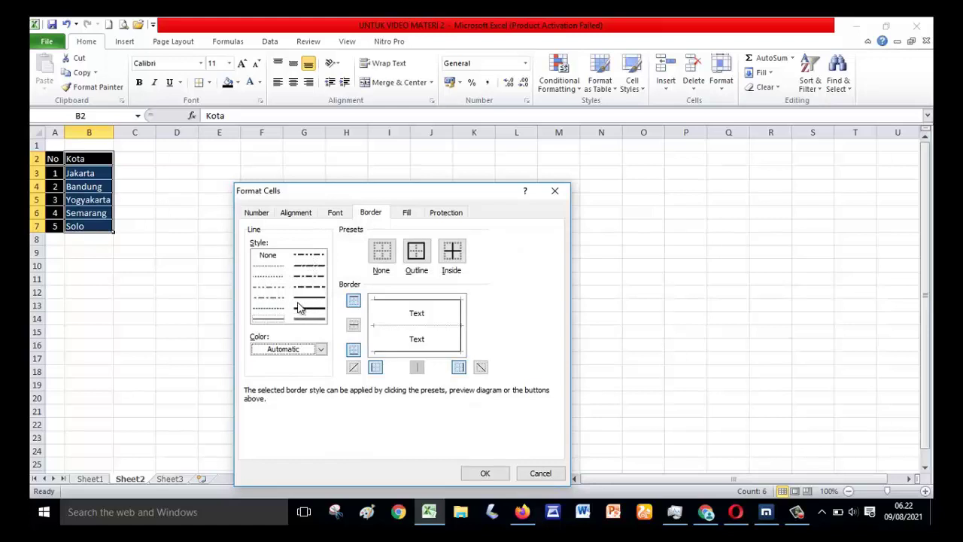
click(309, 302)
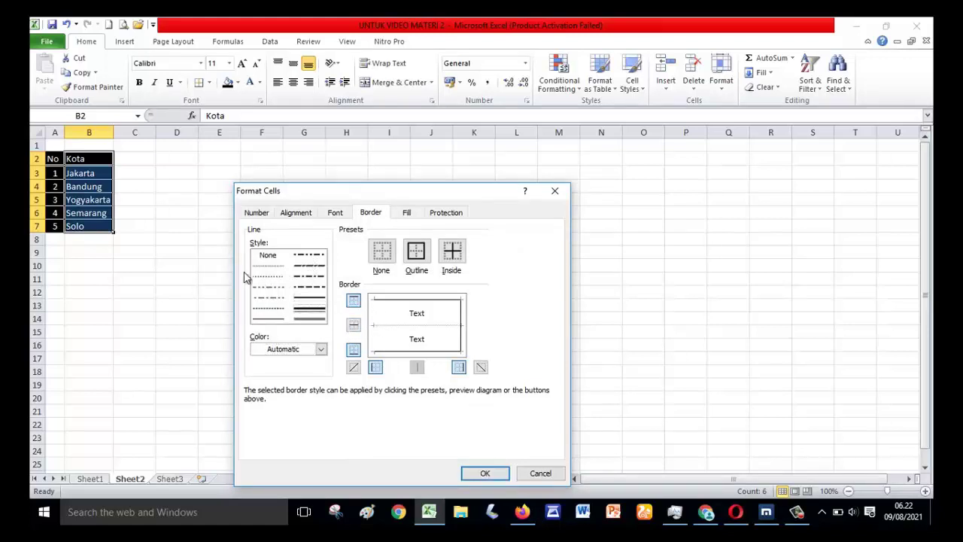
click(321, 350)
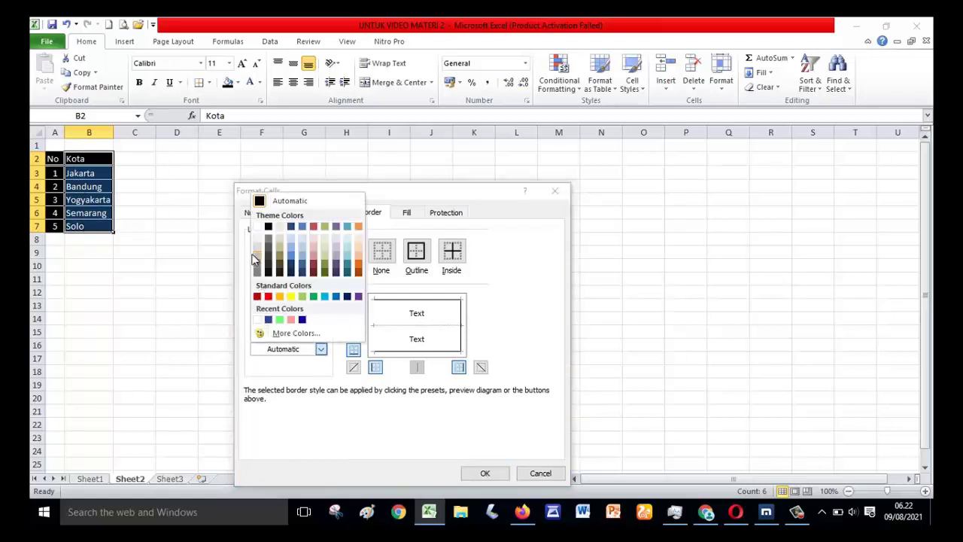
click(260, 227)
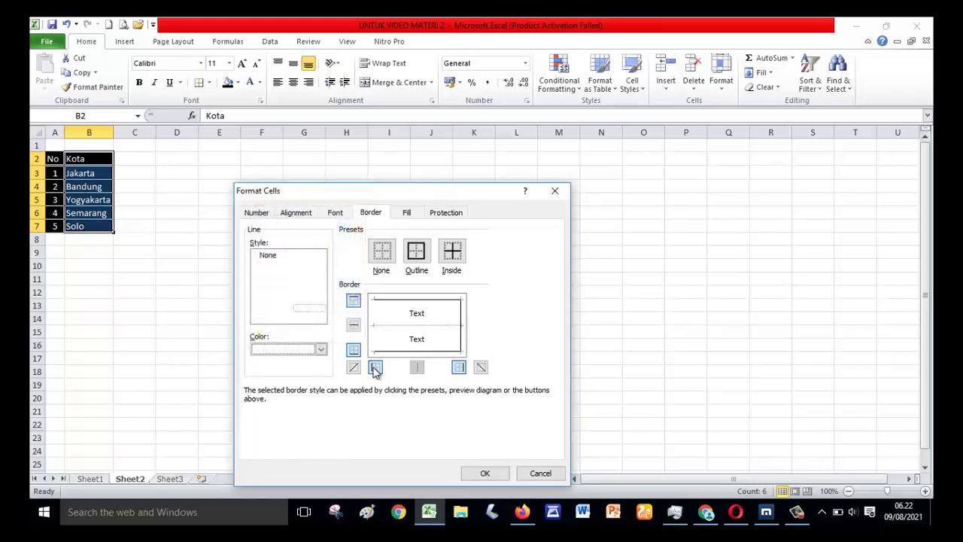
click(469, 468)
click(389, 344)
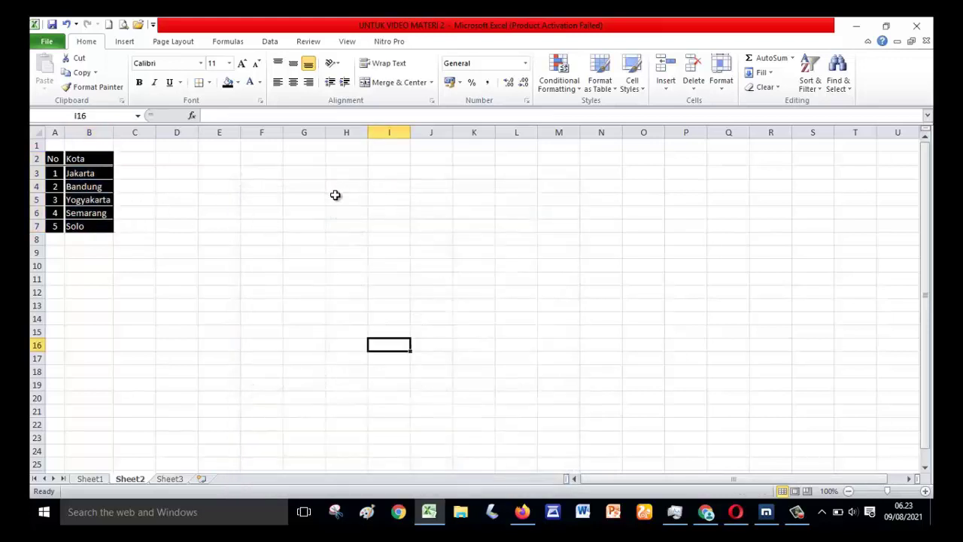
Step: Apply a Thick Box Border around the empty range H5:K15
drag(336, 195, 479, 333)
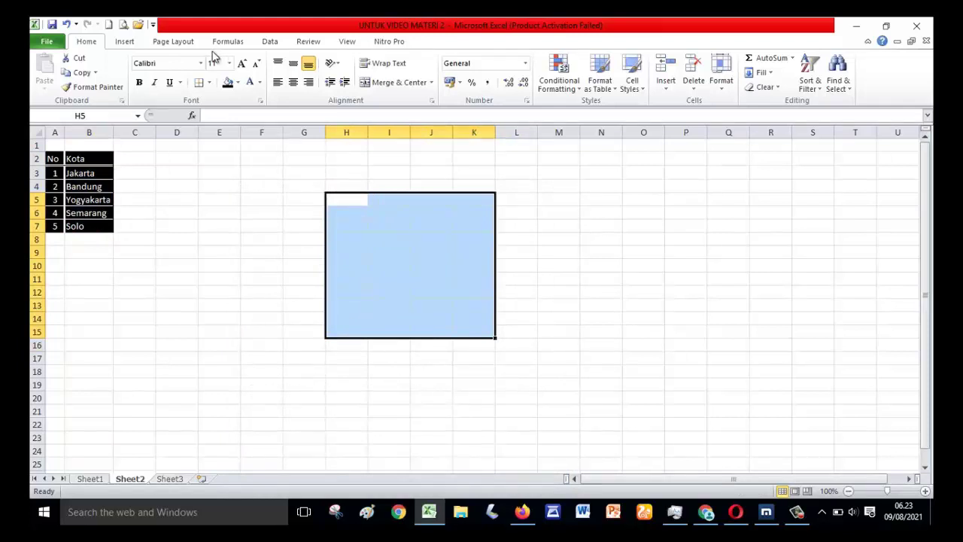
click(209, 83)
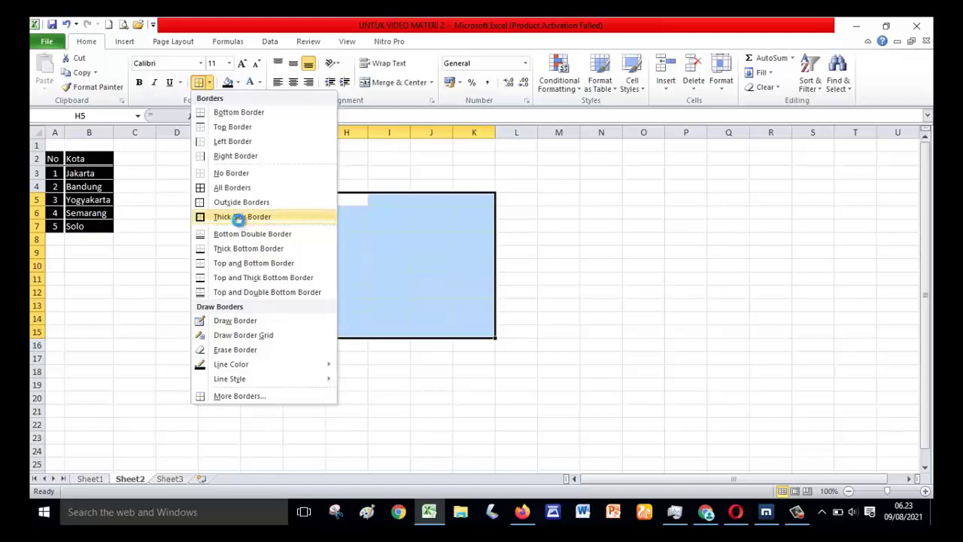
click(240, 217)
click(509, 320)
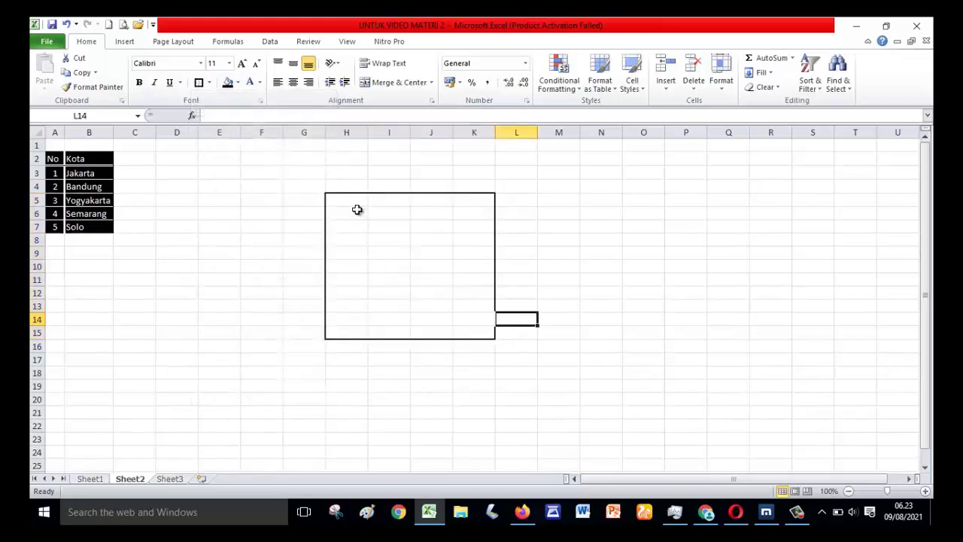
drag(356, 202, 476, 334)
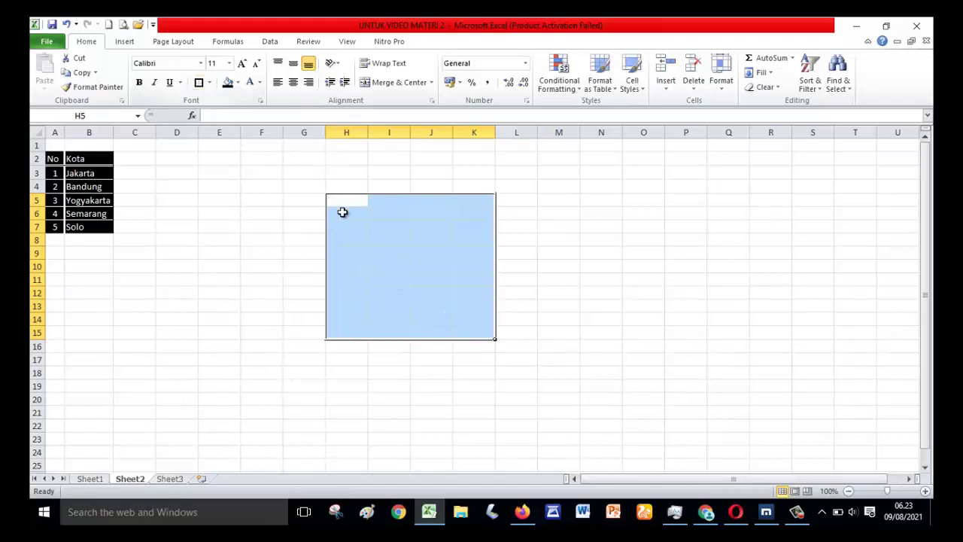
drag(338, 202, 475, 201)
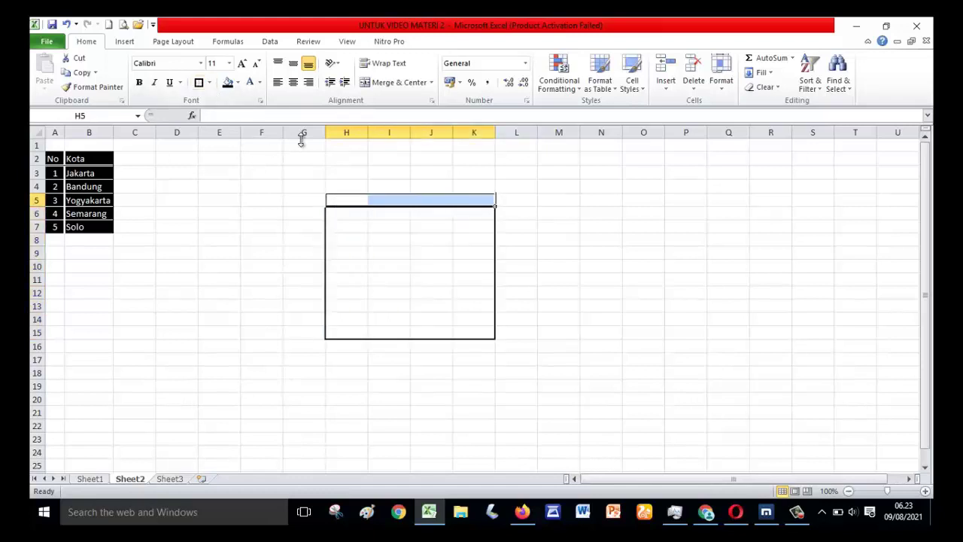
click(210, 84)
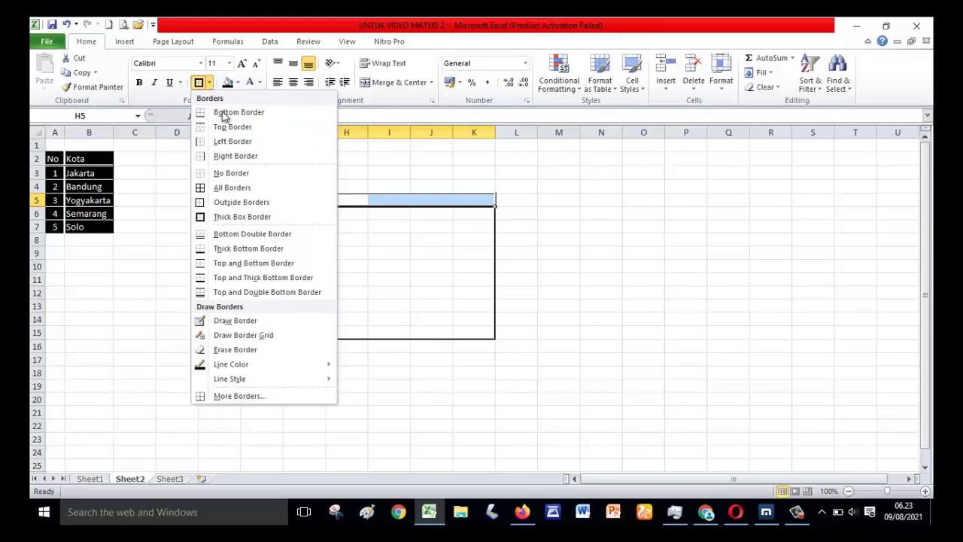
click(354, 335)
Step: Apply a Bottom Double Border to cells H14:K14 inside the thick box
drag(351, 335, 480, 327)
drag(356, 320, 484, 317)
click(209, 83)
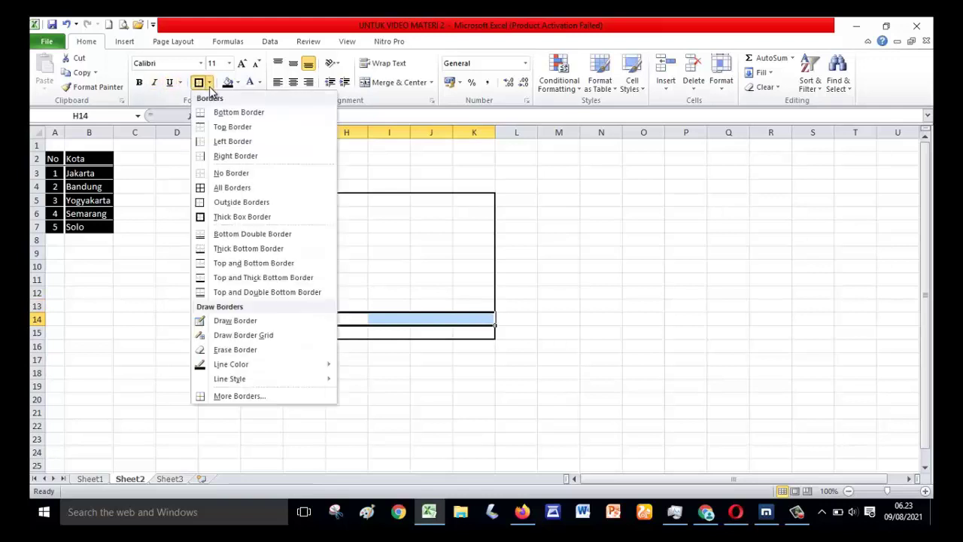
click(267, 233)
click(686, 256)
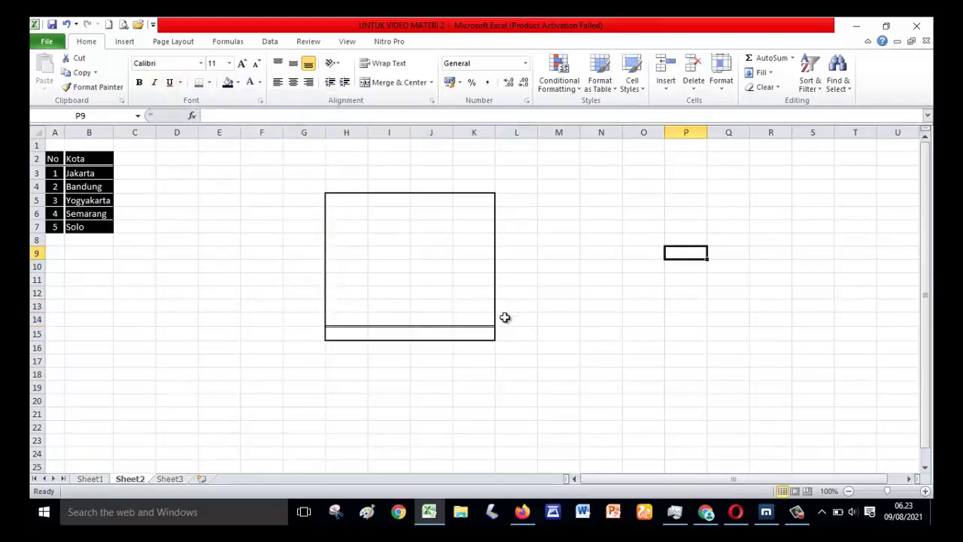
click(209, 83)
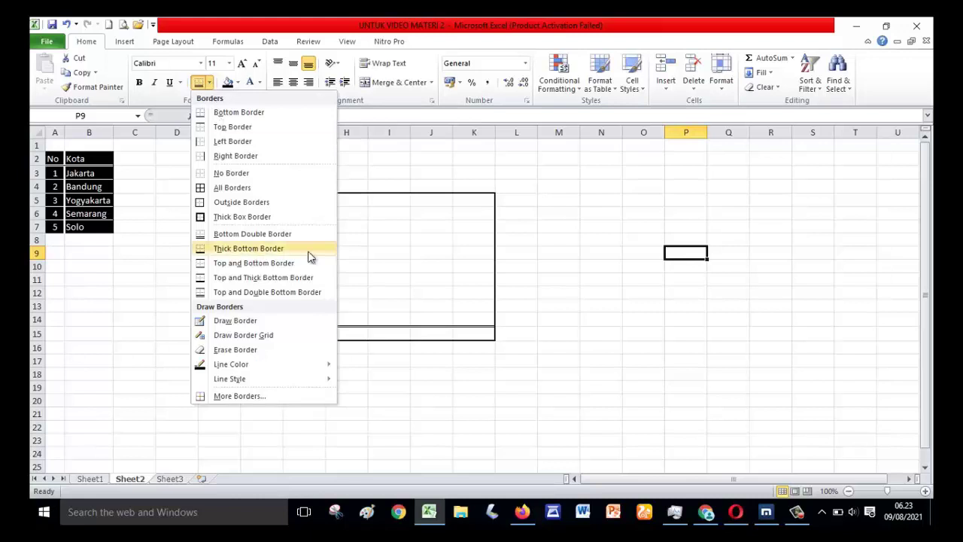
click(339, 338)
click(347, 335)
drag(347, 336, 460, 334)
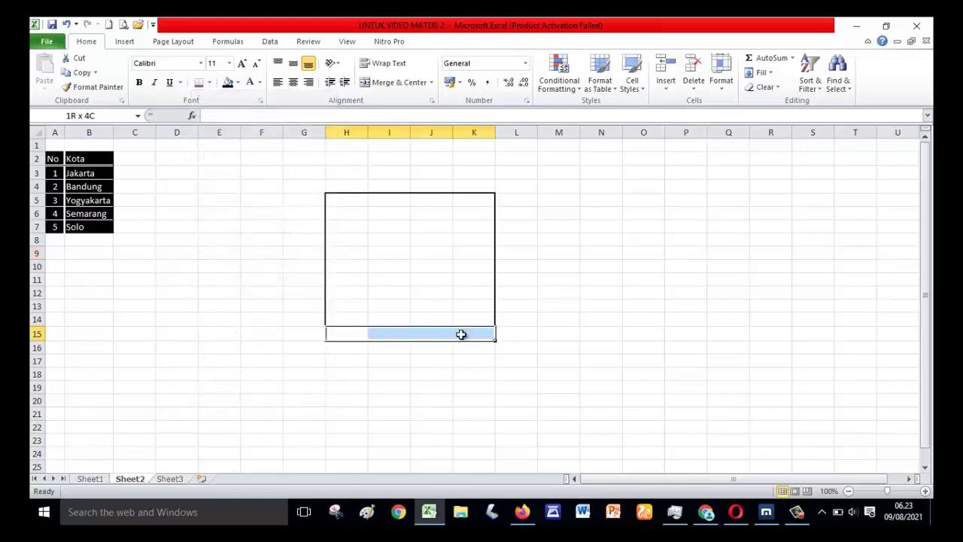
click(274, 324)
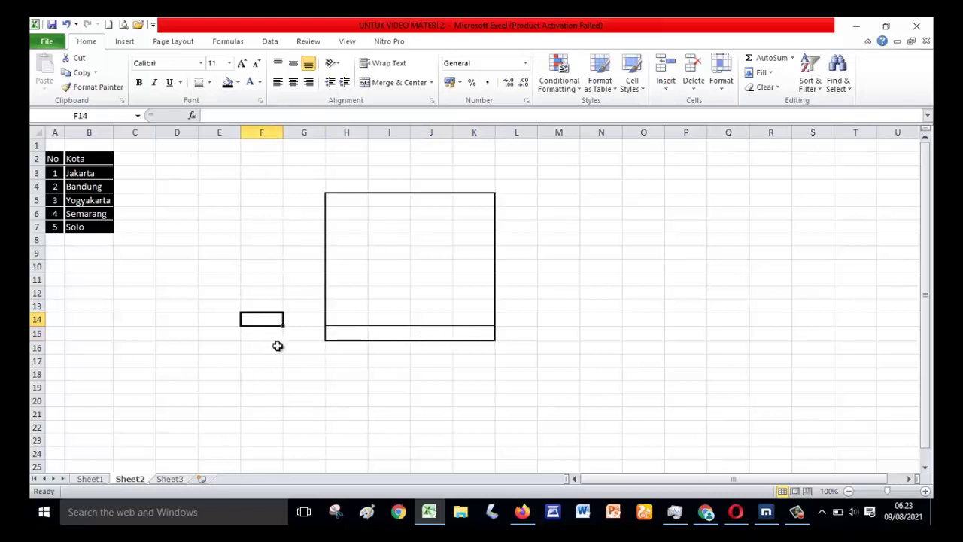
drag(344, 333, 473, 336)
drag(417, 361, 370, 401)
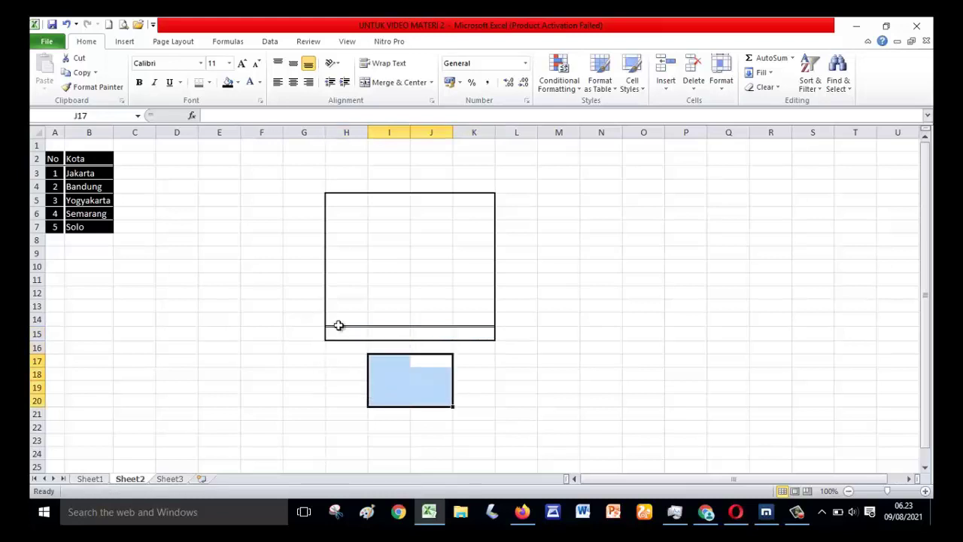
drag(342, 333, 486, 331)
click(421, 391)
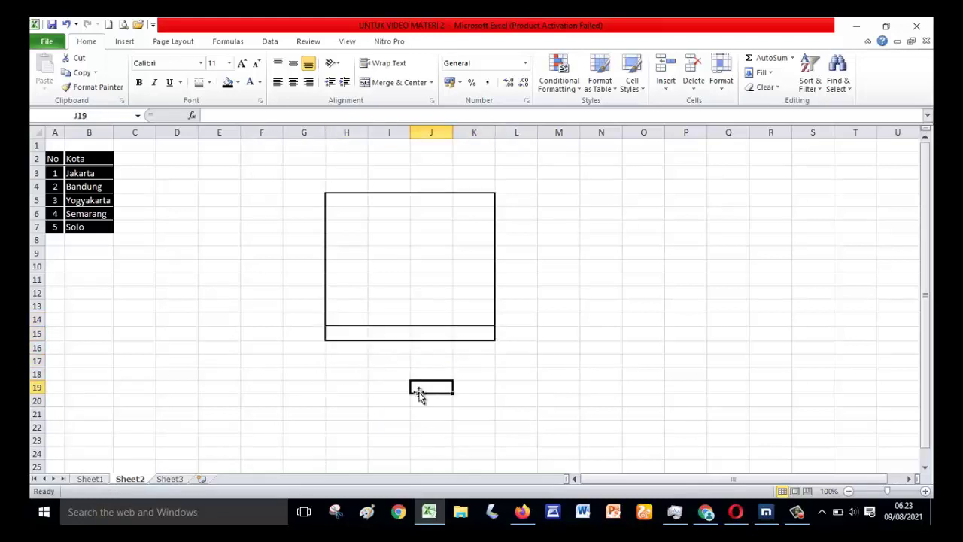
click(351, 333)
drag(366, 333, 455, 335)
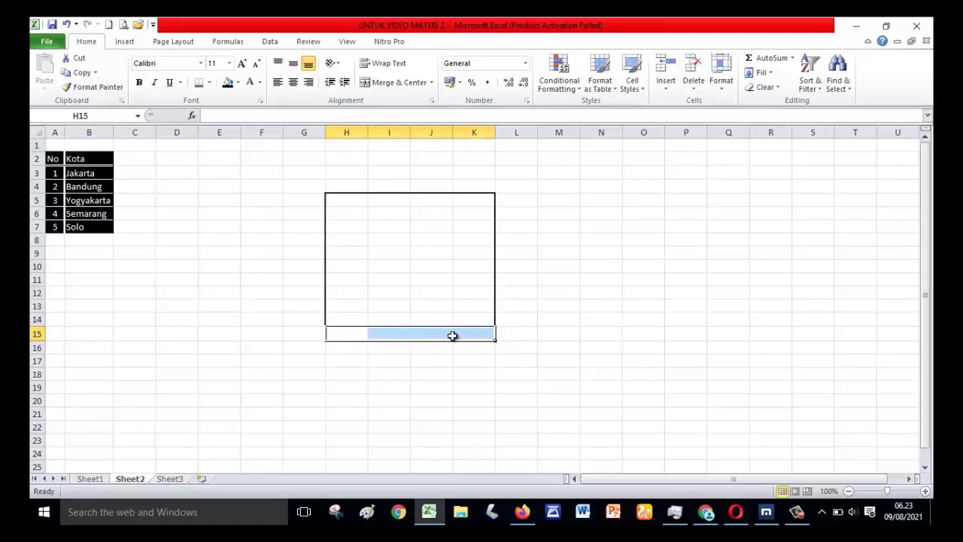
Step: Apply a thick bottom border to cells H15:K15 at the base of the box
click(210, 83)
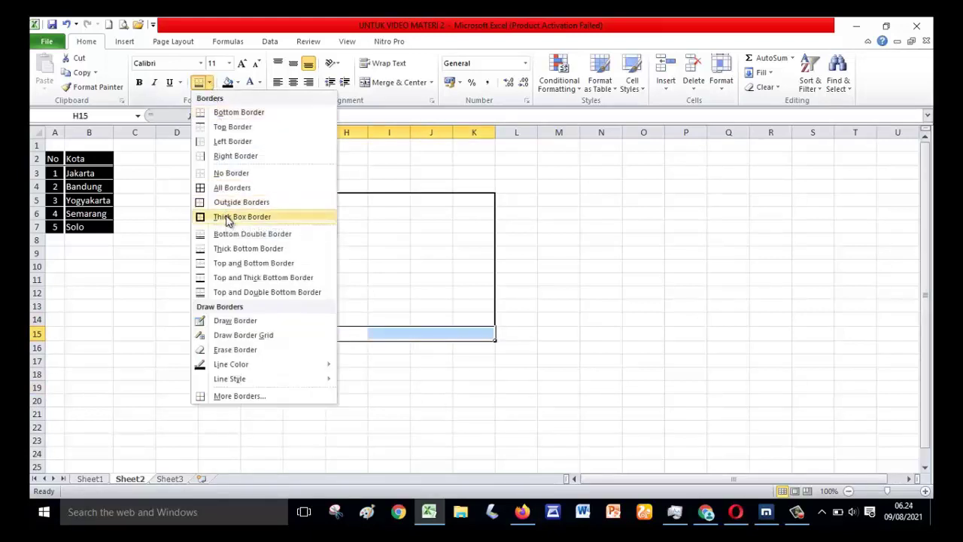
click(238, 396)
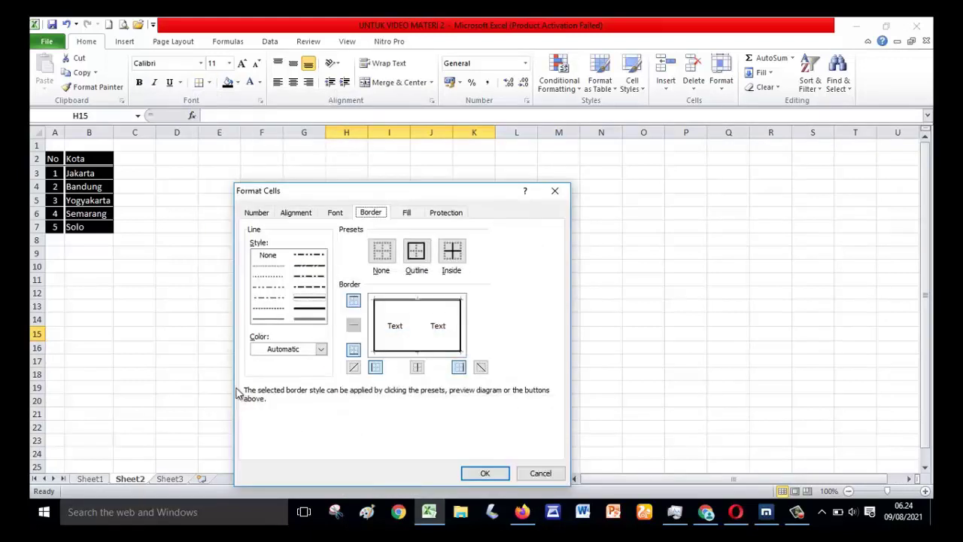
click(307, 316)
click(352, 351)
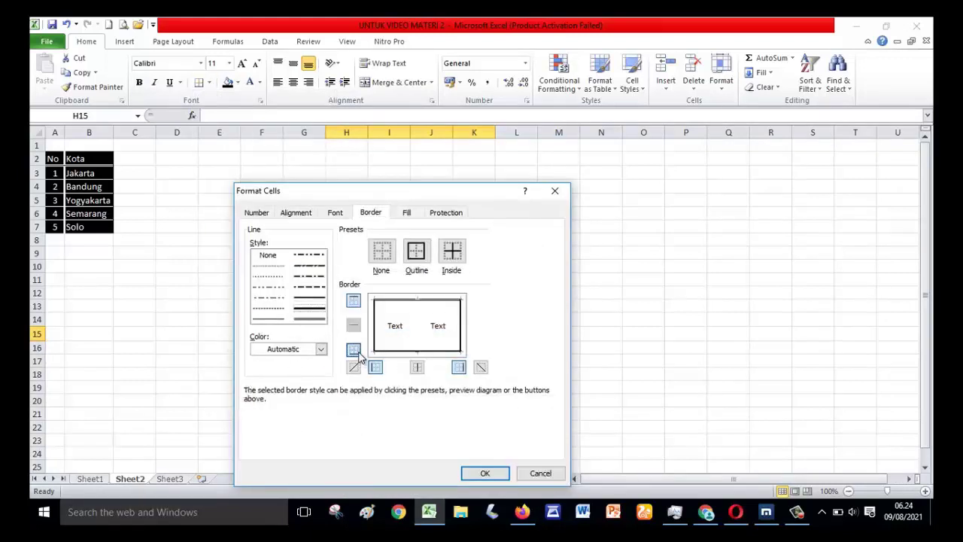
click(485, 474)
click(532, 402)
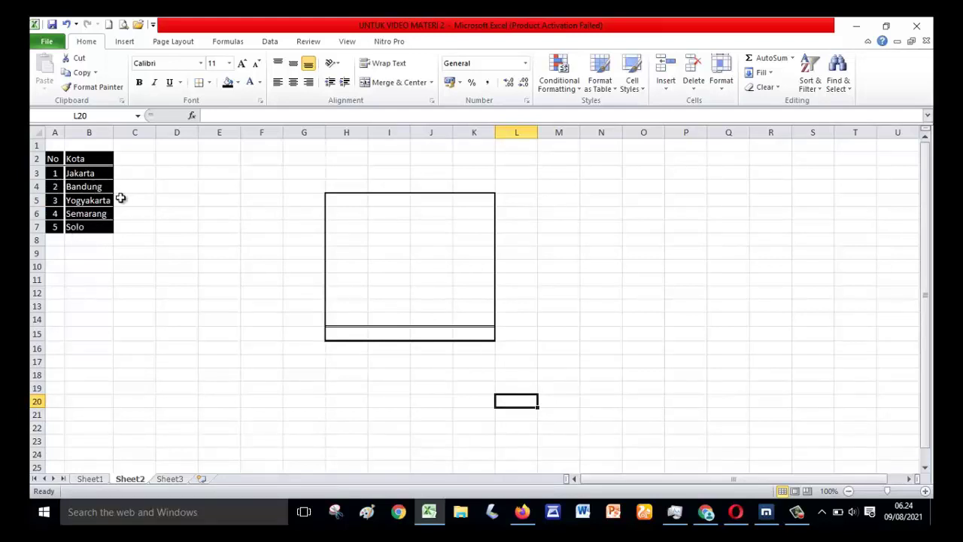
click(179, 265)
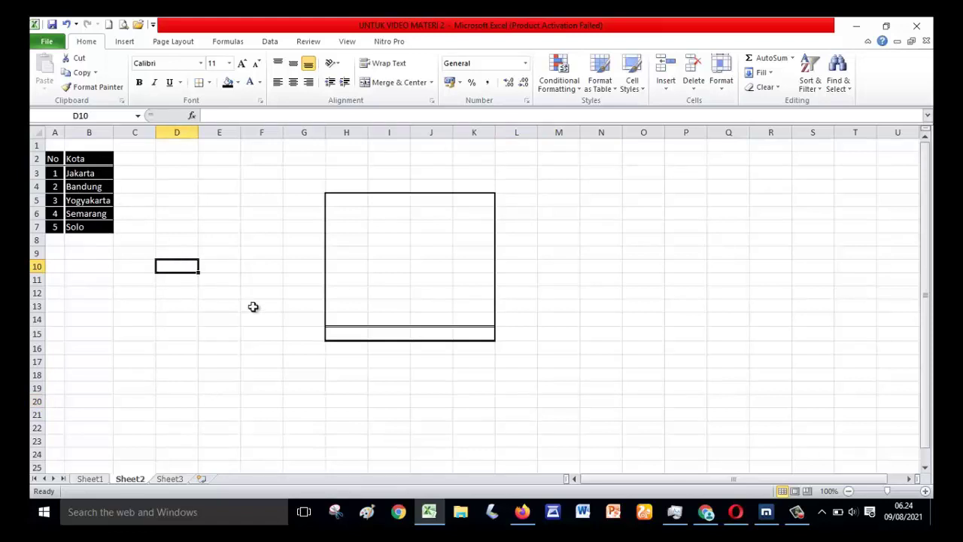
click(249, 225)
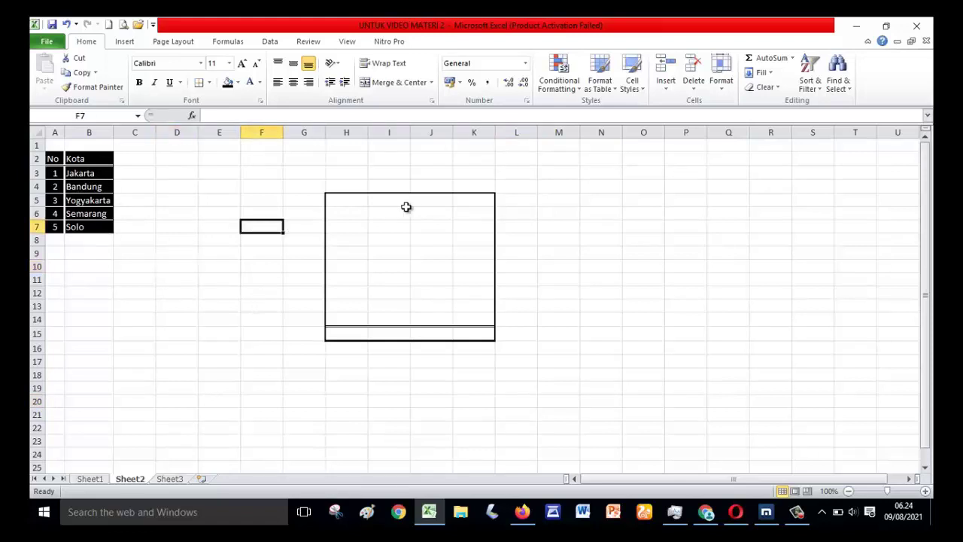
click(358, 201)
drag(358, 202, 488, 335)
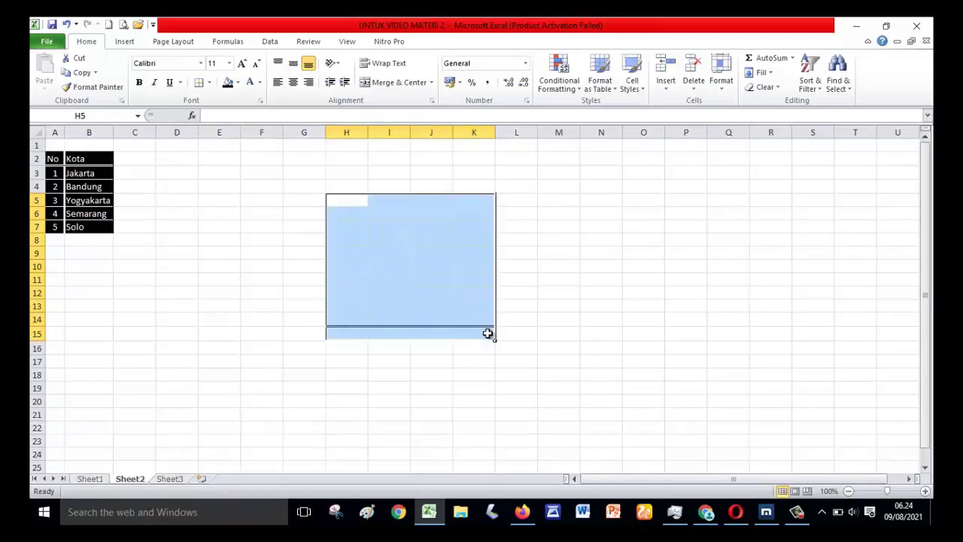
click(405, 252)
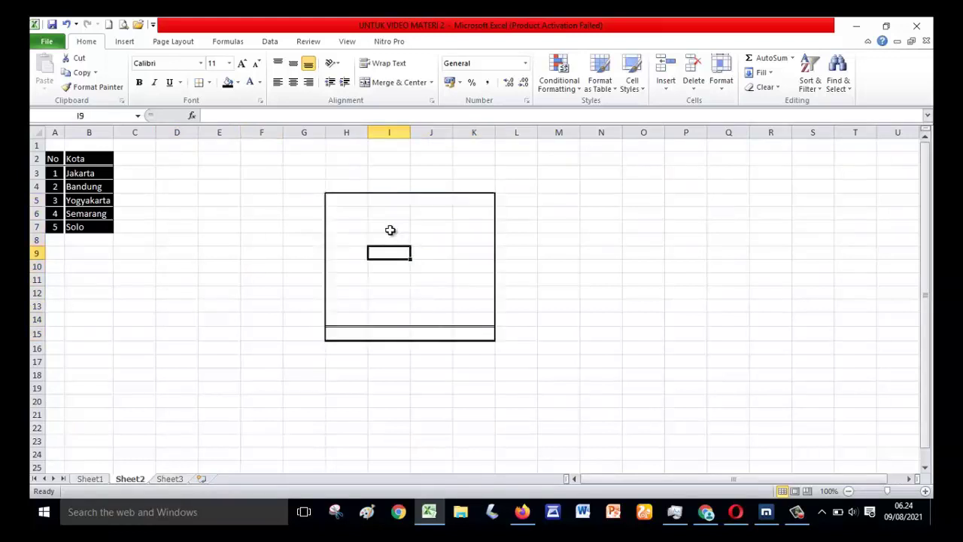
Step: Add heavy dashed inside borders to the range I8:J11 within the box
drag(389, 240, 431, 276)
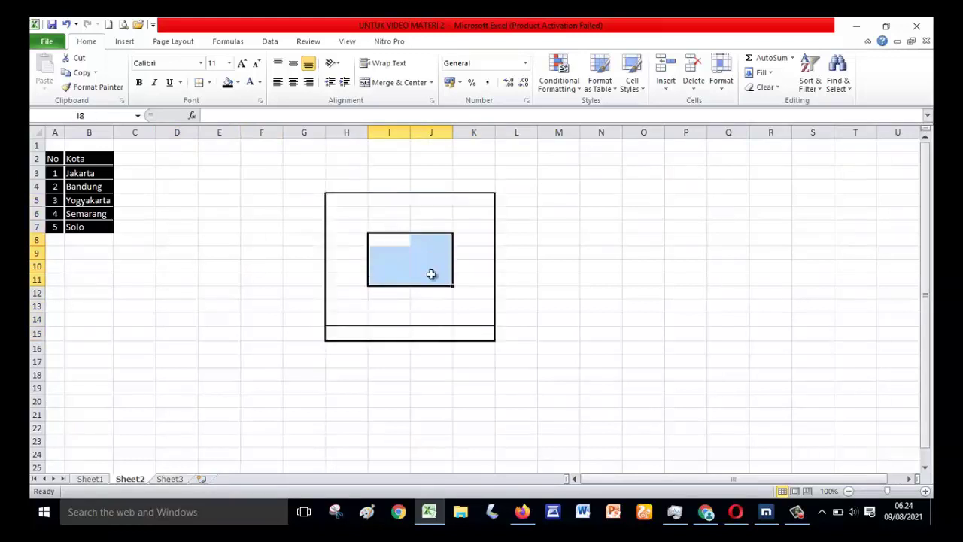
click(209, 82)
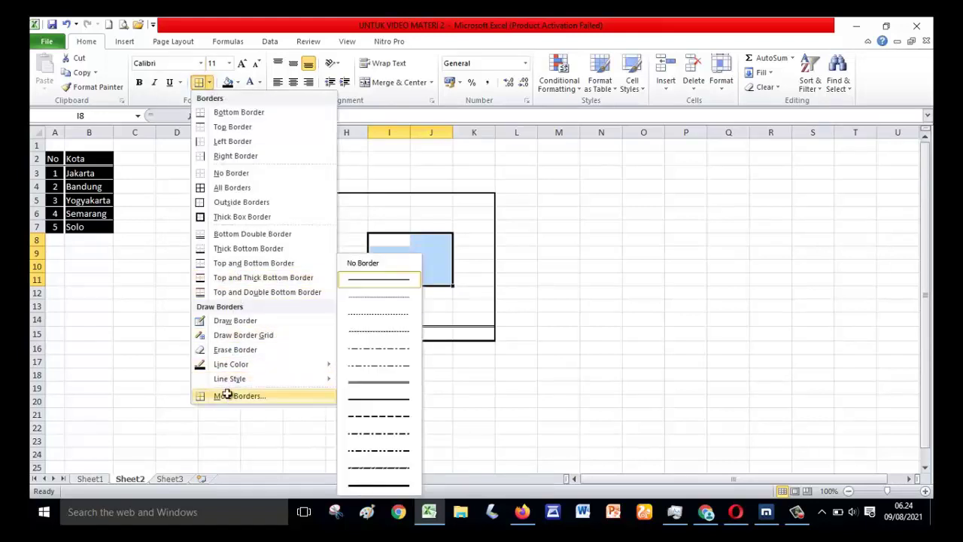
click(228, 395)
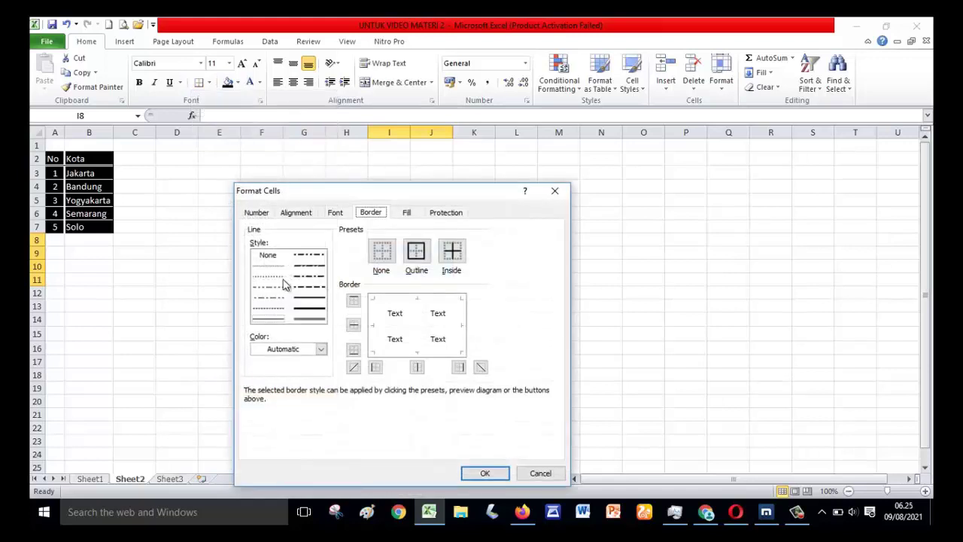
click(308, 286)
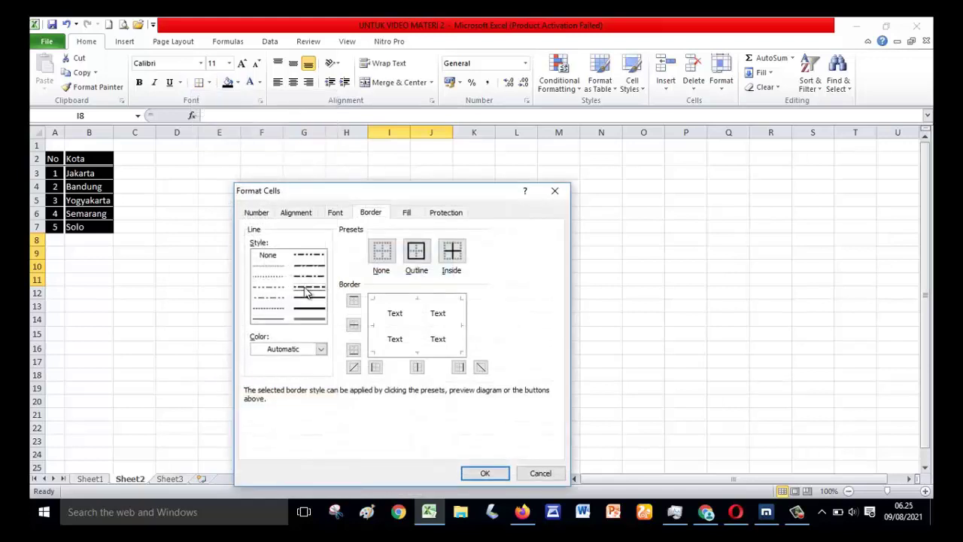
click(451, 252)
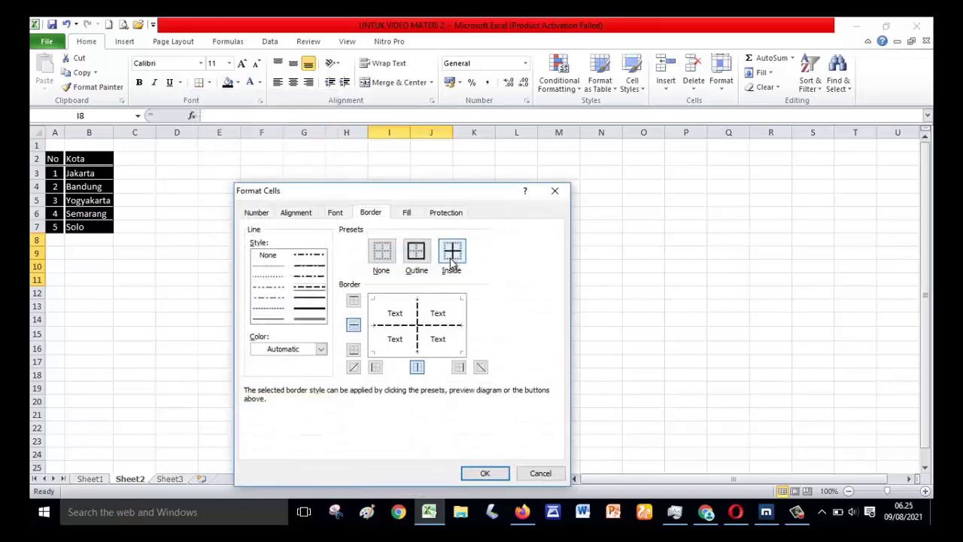
click(485, 471)
click(528, 415)
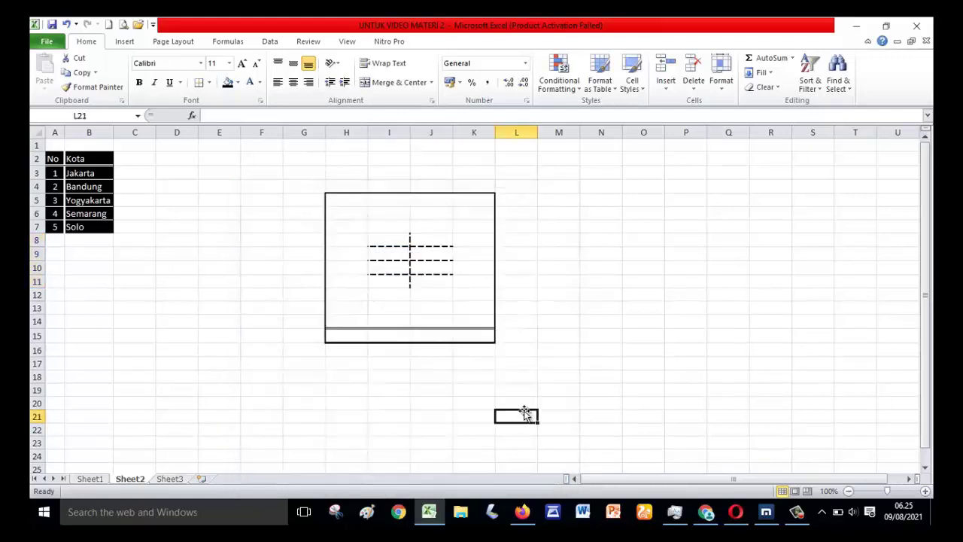
Step: Add double-line horizontal inside borders to the empty range N5:O9
click(209, 82)
click(643, 294)
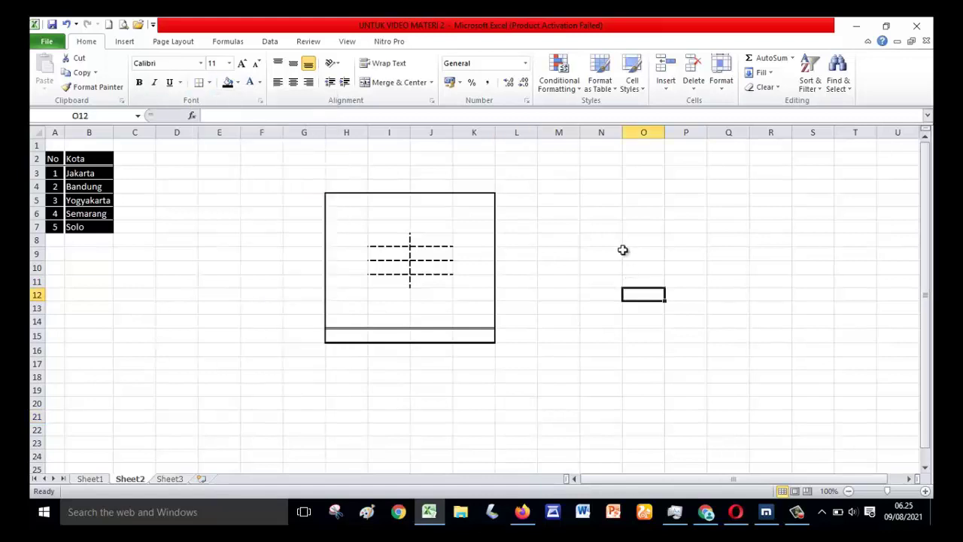
drag(601, 199, 657, 249)
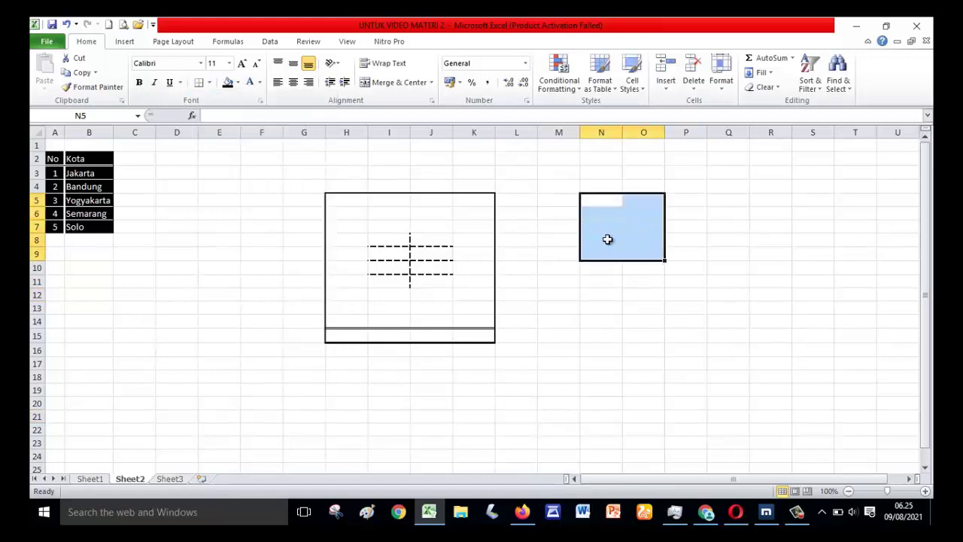
click(209, 83)
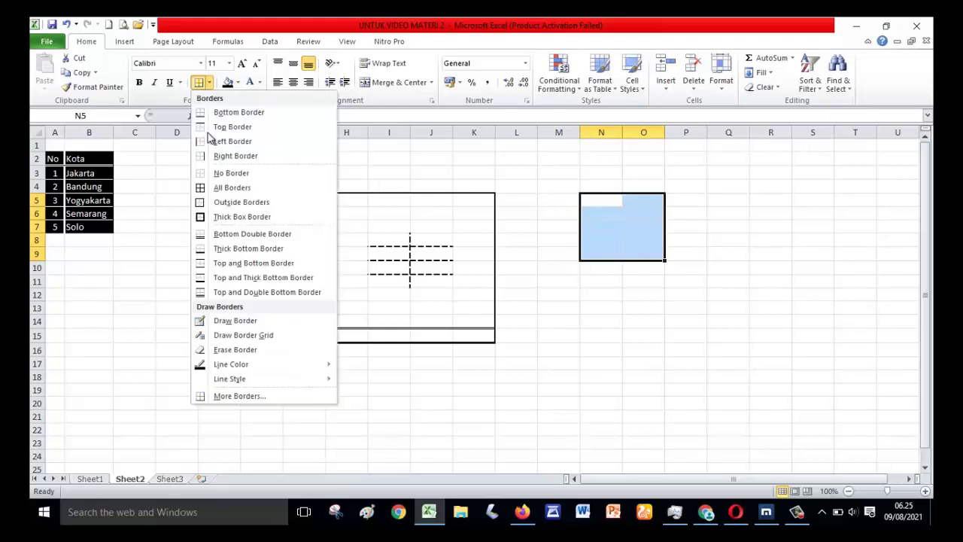
click(225, 395)
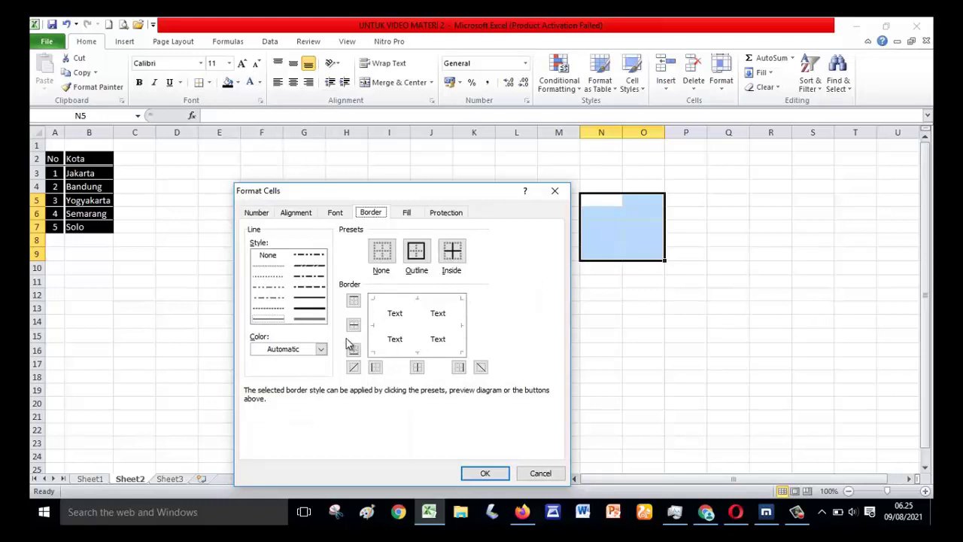
click(313, 319)
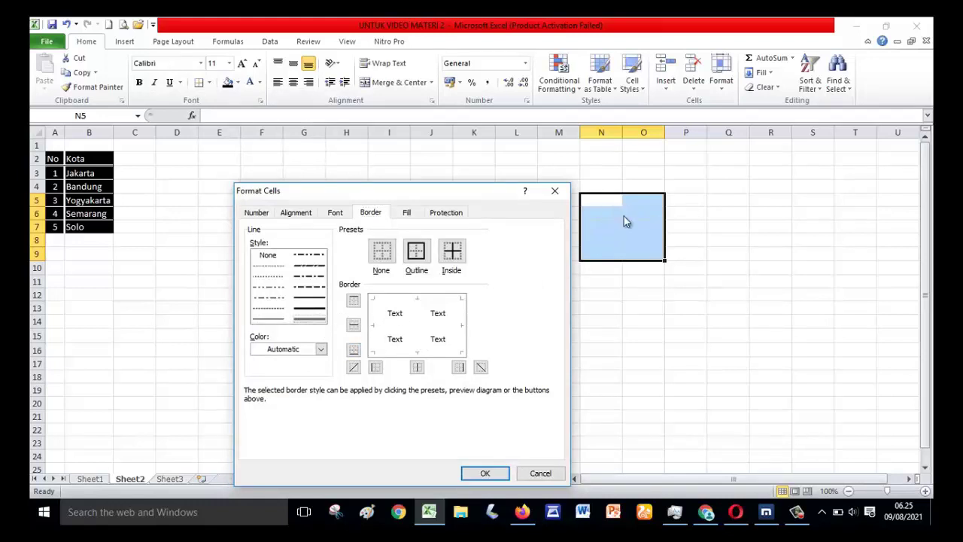
click(353, 325)
click(485, 472)
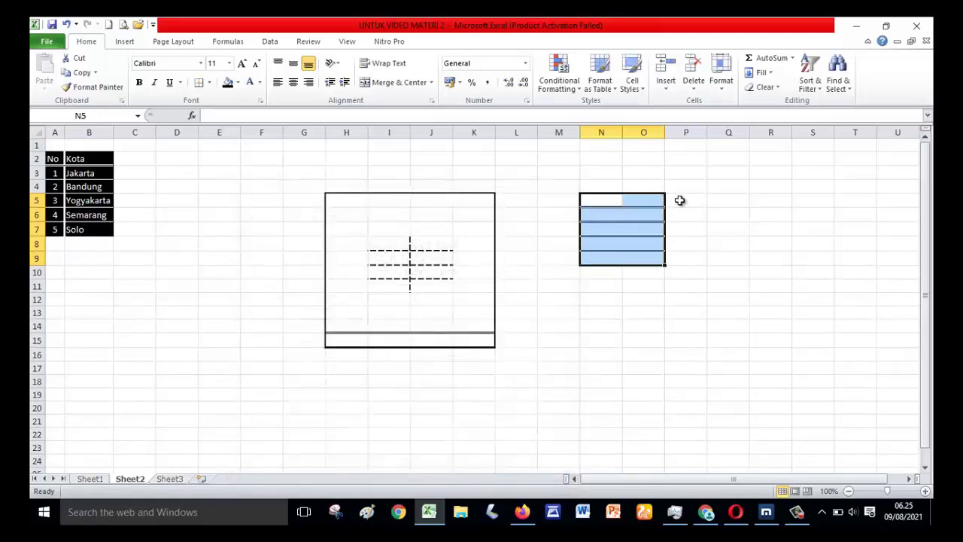
click(726, 354)
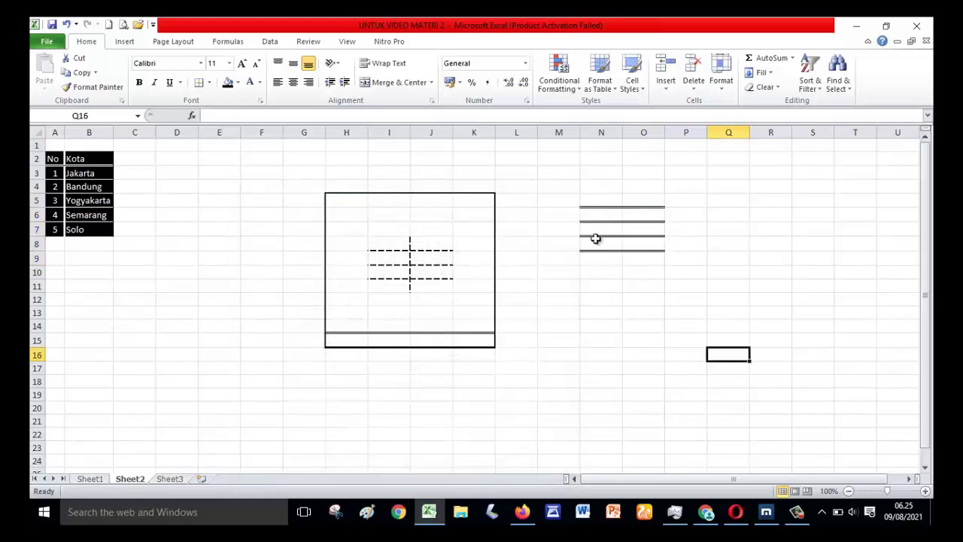
key(Left)
key(Left)
key(Left)
key(Up)
key(Up)
Step: Add a thin dash-dot vertical inside border between the two columns of the range N5:O9
drag(604, 202, 643, 258)
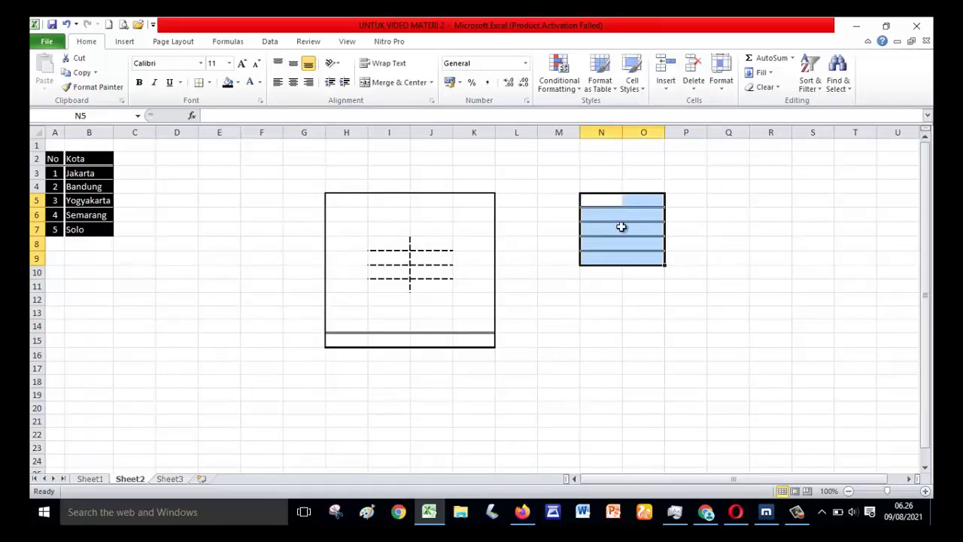
click(209, 82)
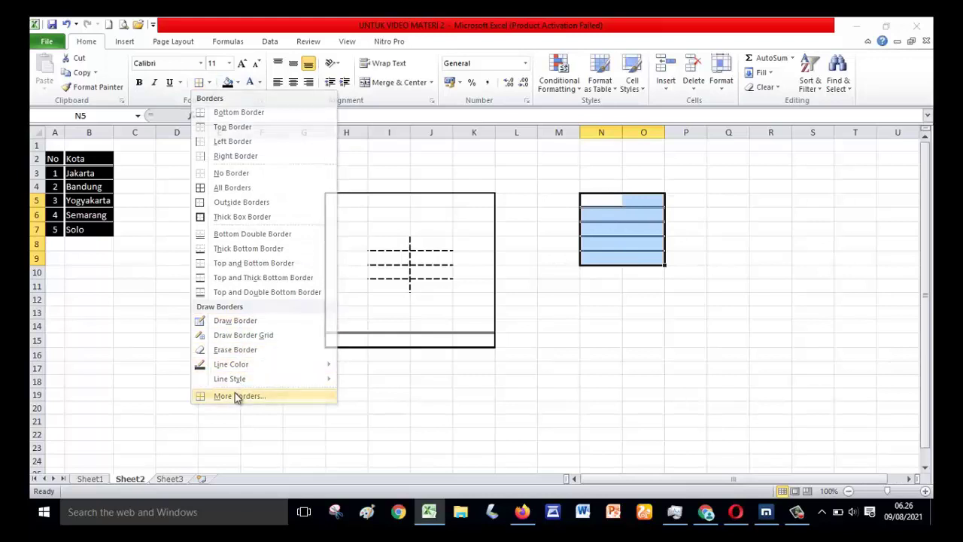
click(236, 395)
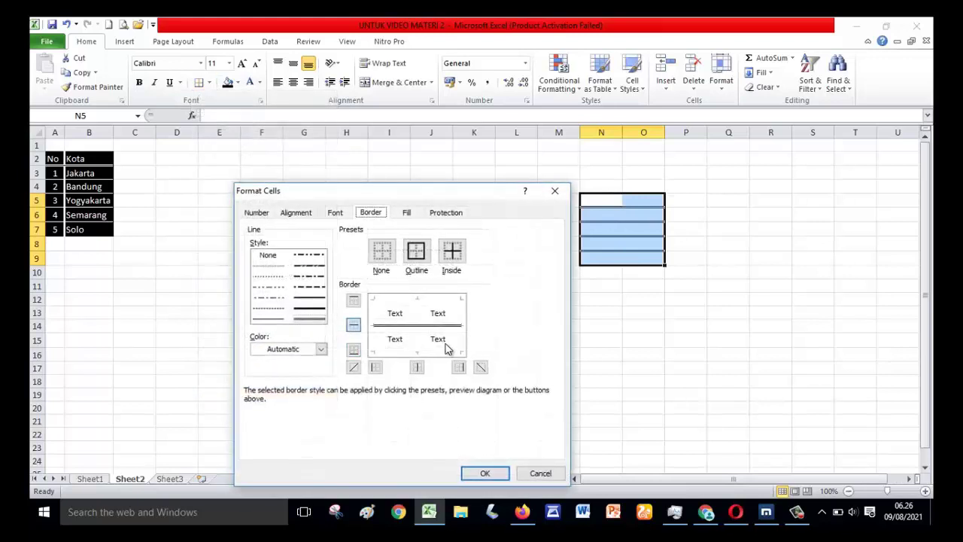
click(268, 298)
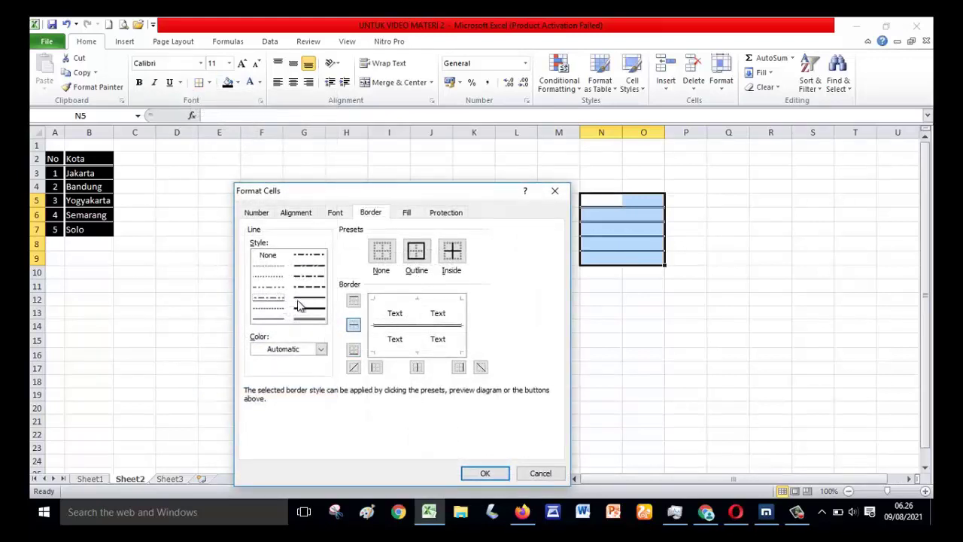
click(416, 367)
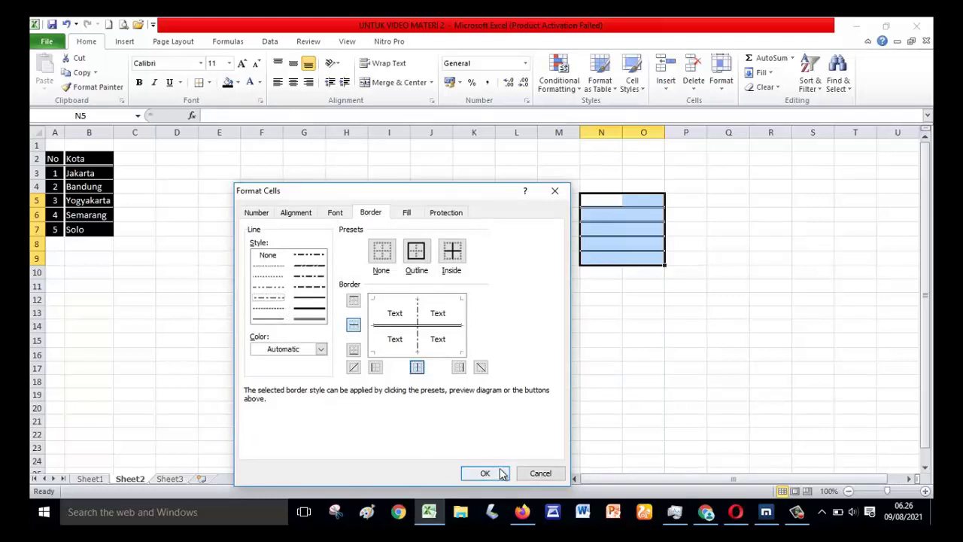
click(500, 472)
click(659, 407)
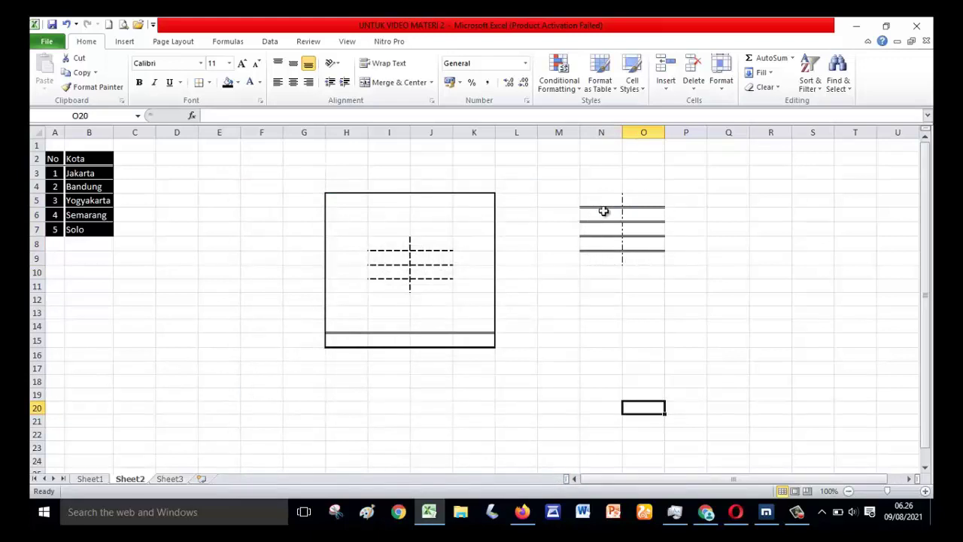
Step: Apply a thick solid outline border around the range N5:O9, keeping its inside borders
drag(610, 198, 651, 258)
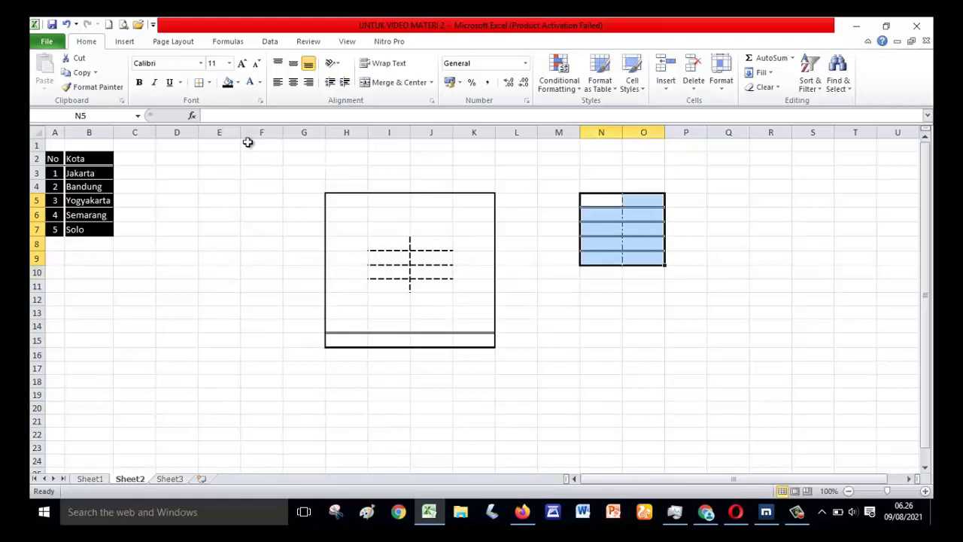
click(208, 82)
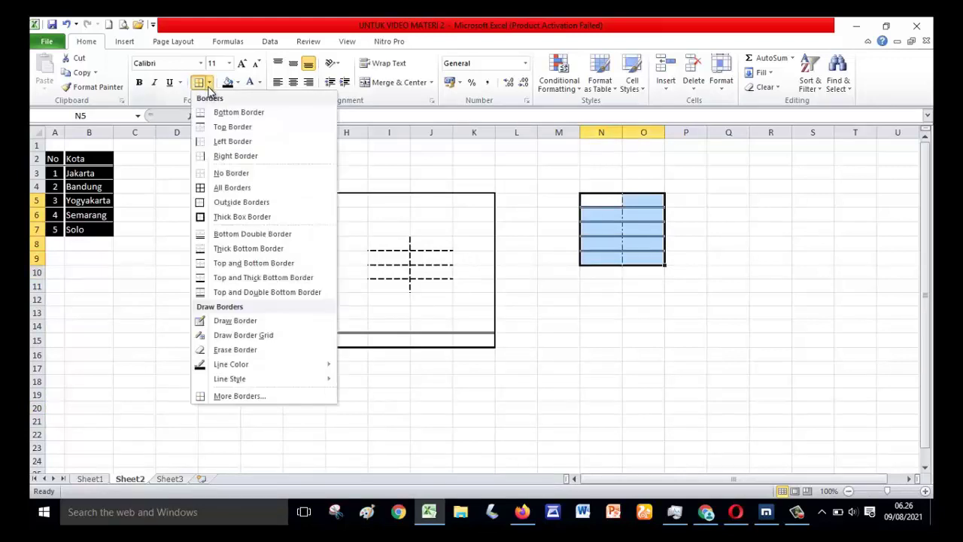
click(239, 394)
click(313, 310)
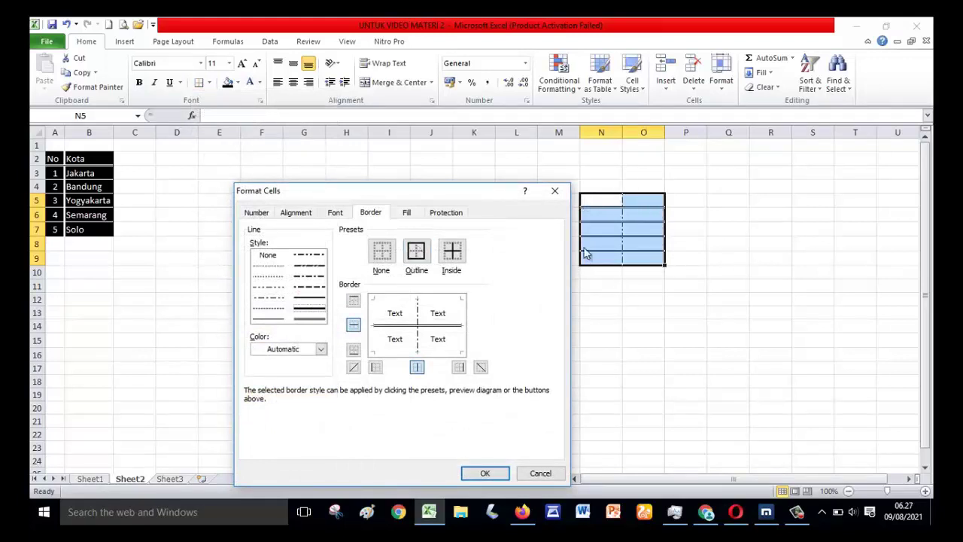
click(415, 251)
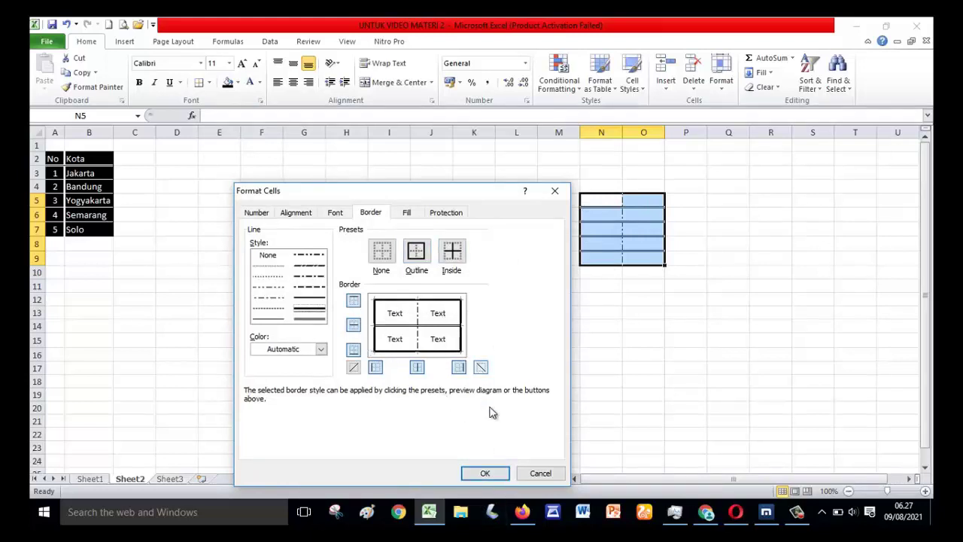
click(275, 320)
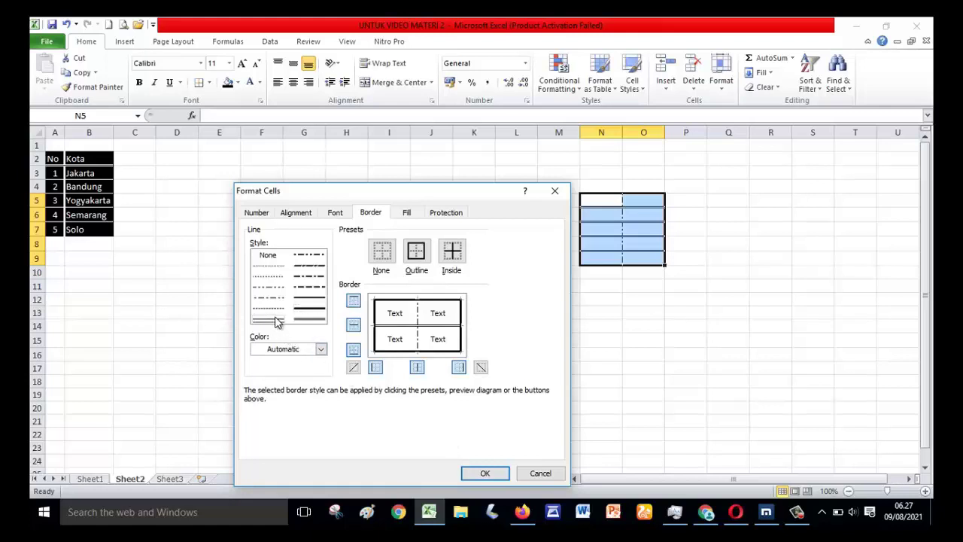
click(417, 253)
click(321, 314)
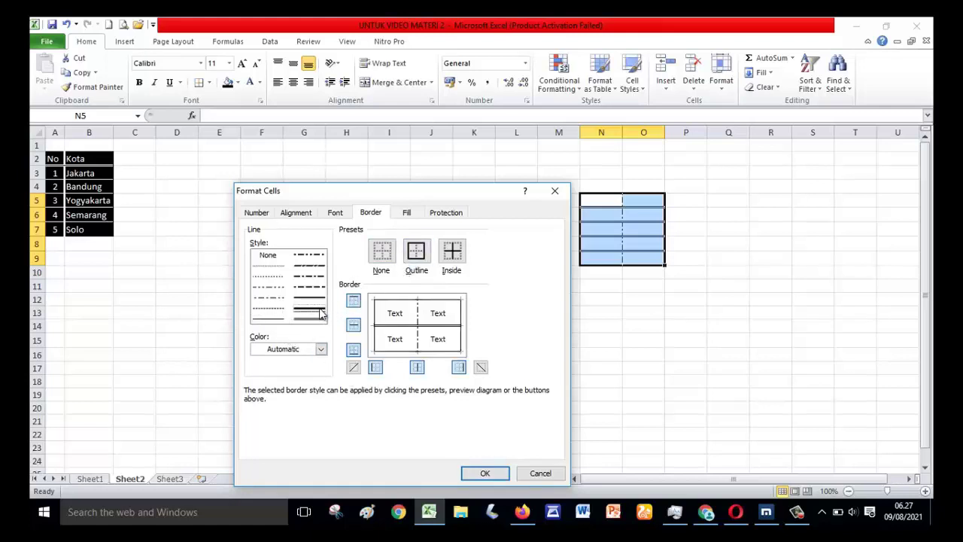
click(417, 251)
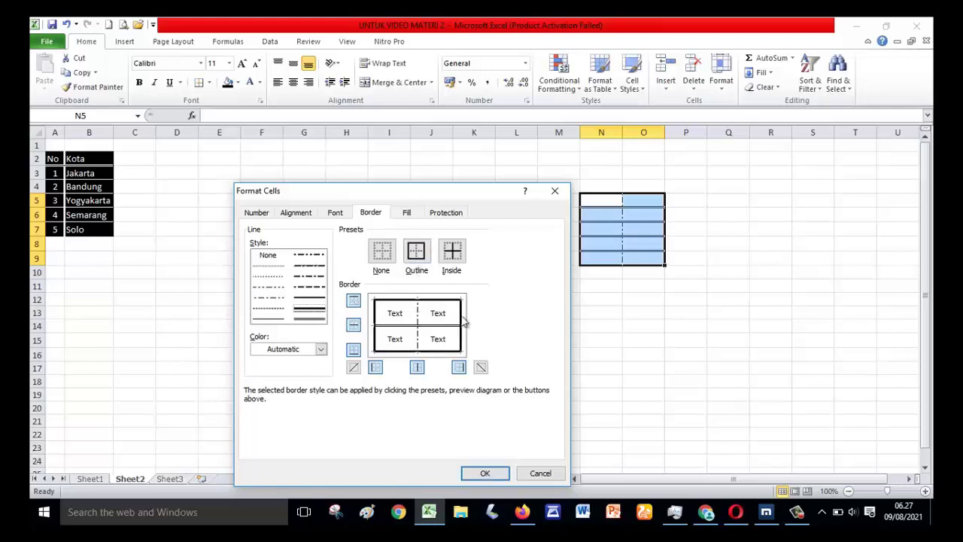
click(485, 472)
click(689, 408)
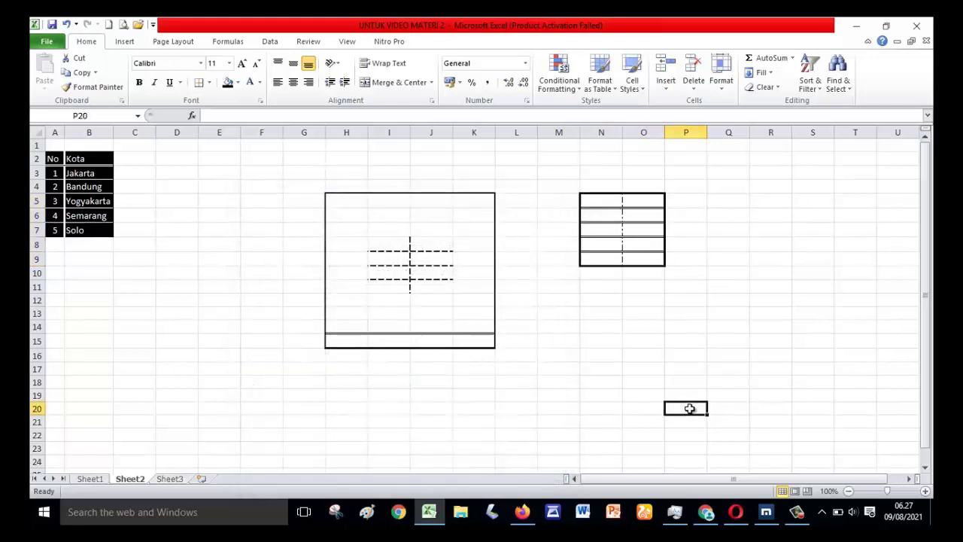
click(615, 387)
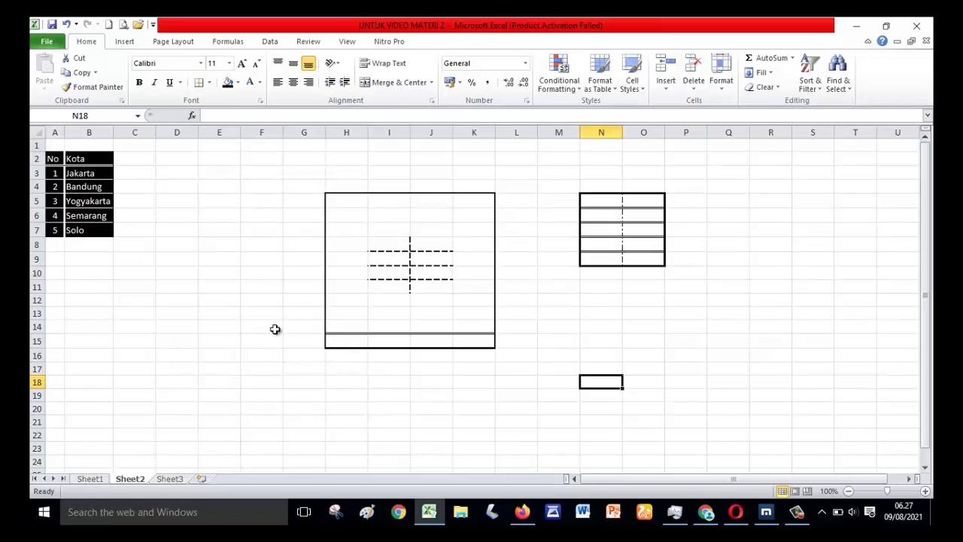
click(89, 190)
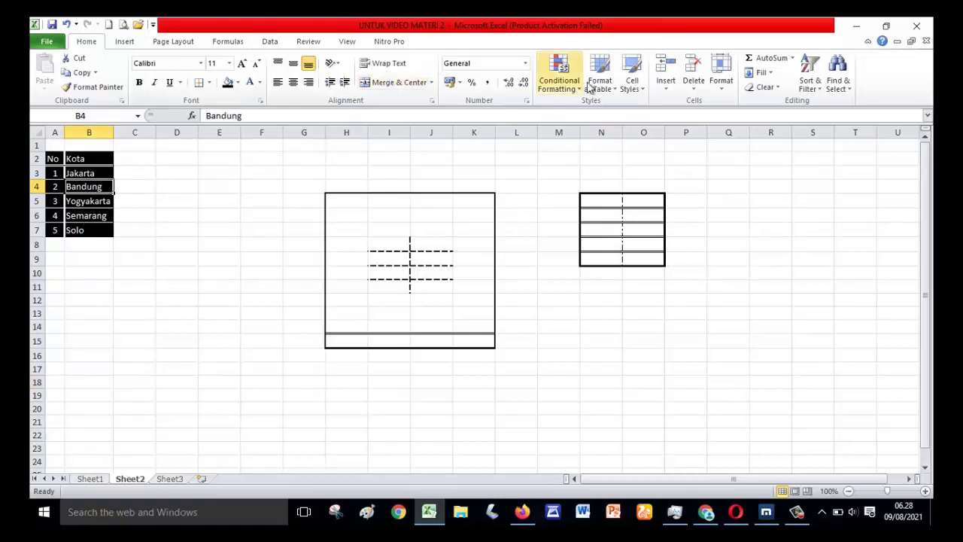
click(124, 44)
click(97, 44)
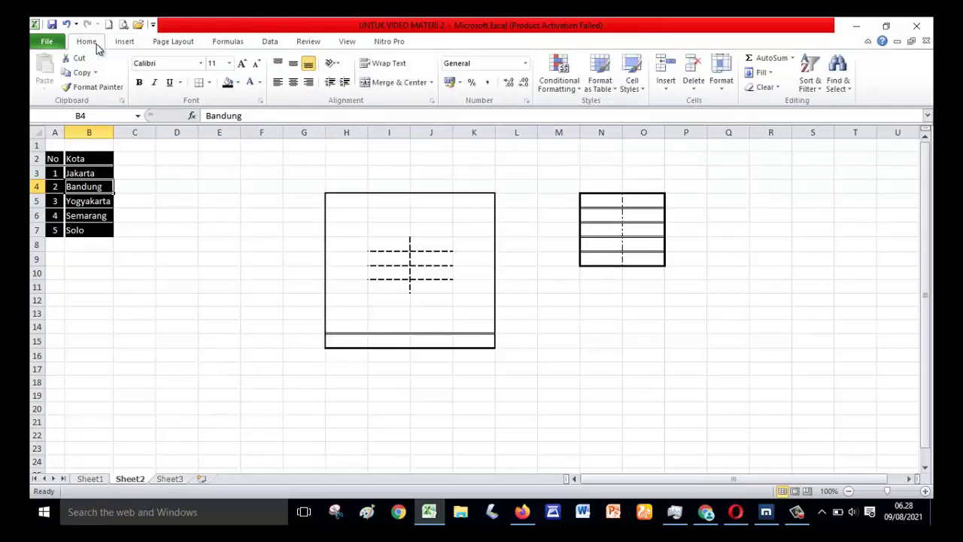
click(132, 47)
click(89, 43)
click(123, 45)
click(96, 44)
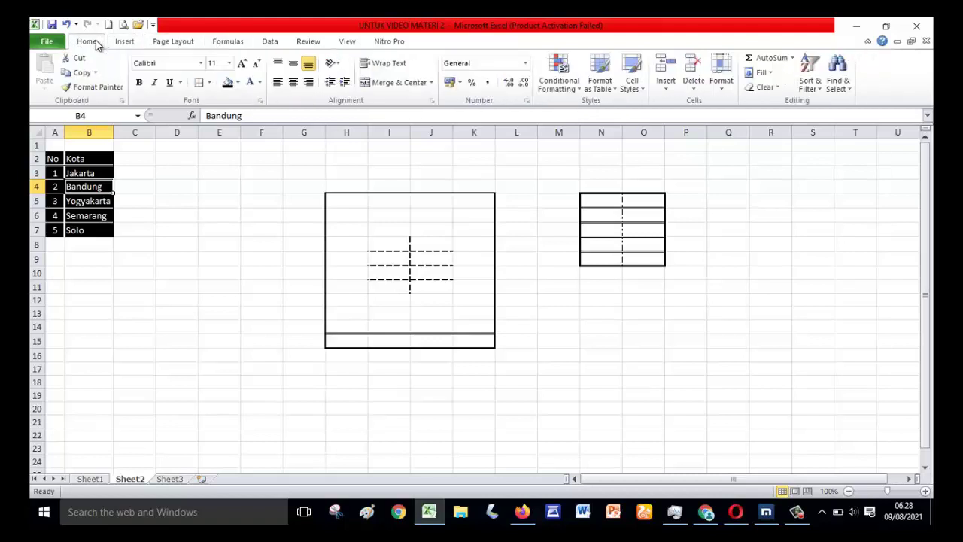
Step: Insert a blank cell at B4 in the city table, shifting the existing cells right
click(665, 91)
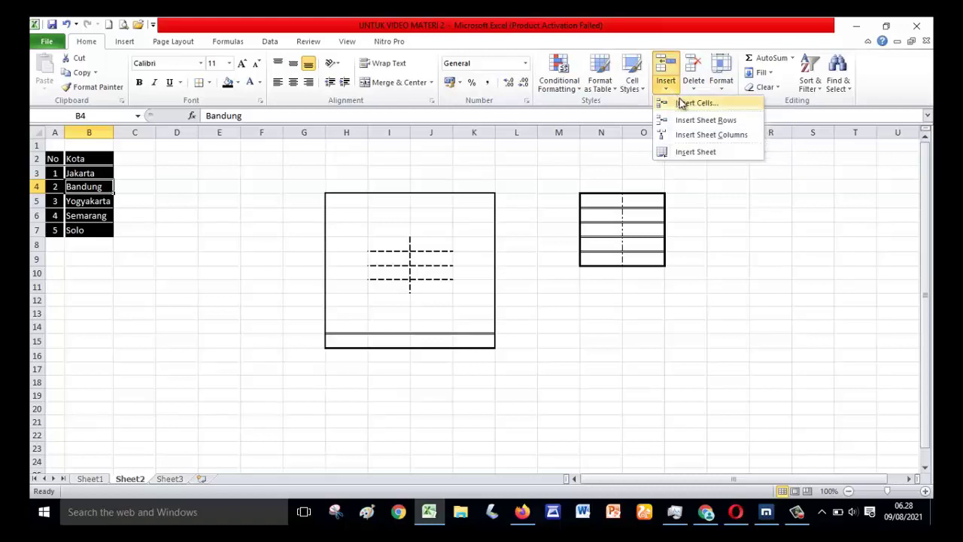
click(690, 107)
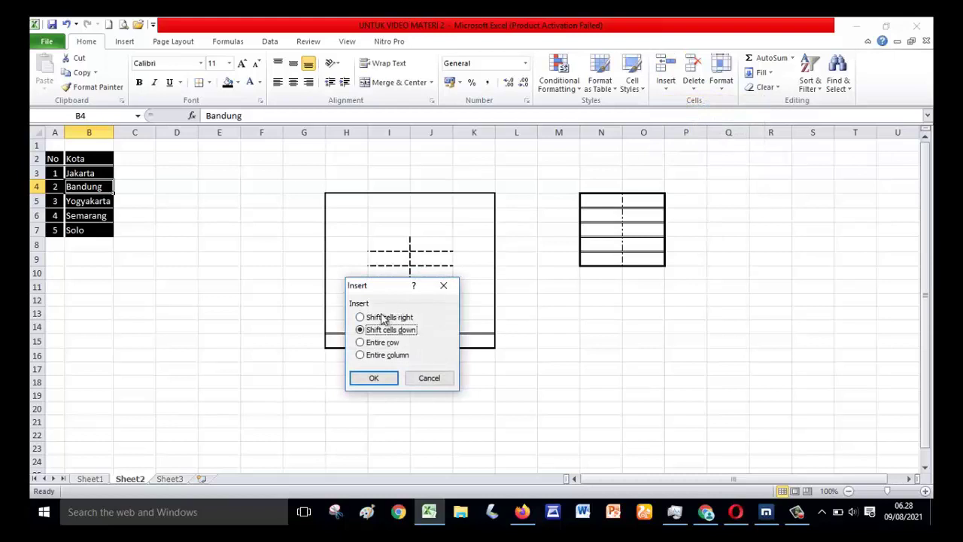
click(382, 319)
click(377, 331)
click(377, 344)
click(377, 358)
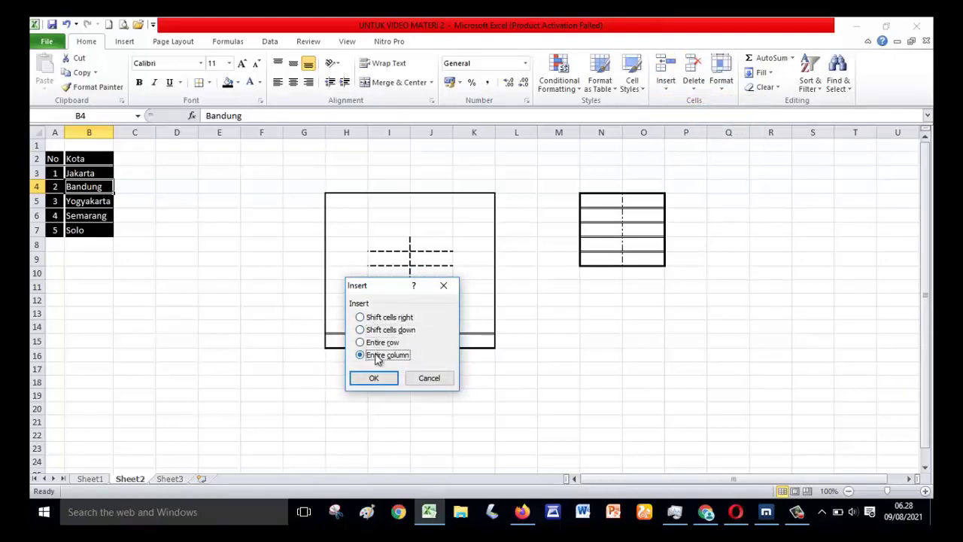
click(382, 318)
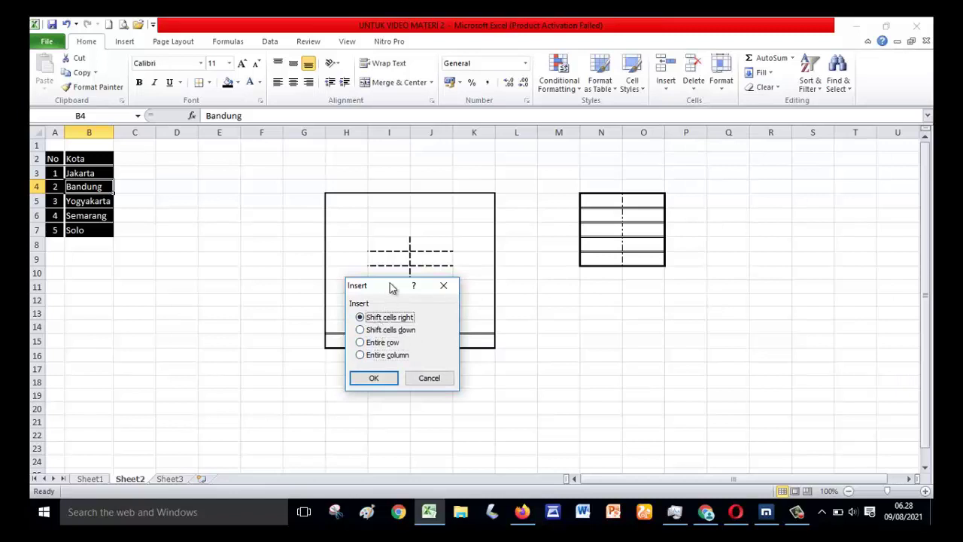
drag(387, 292, 223, 182)
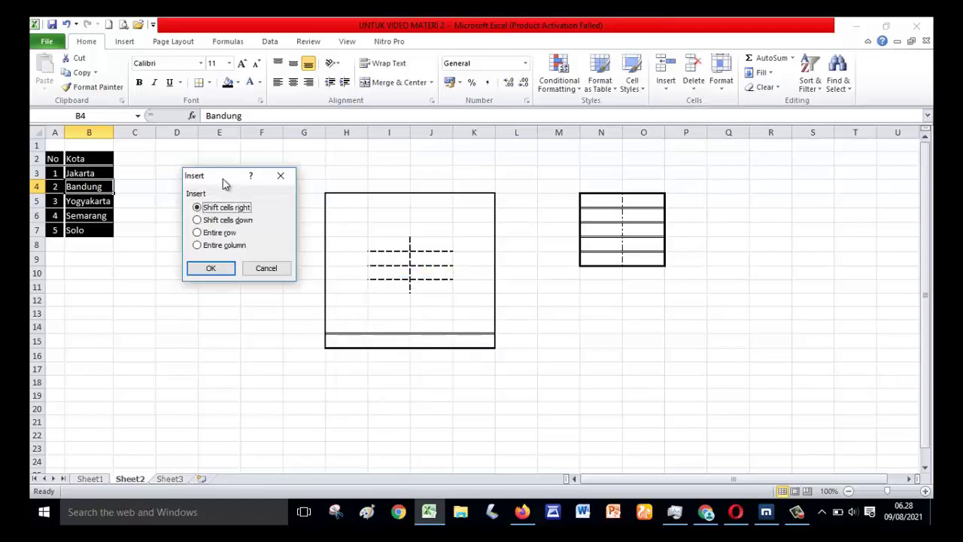
click(207, 267)
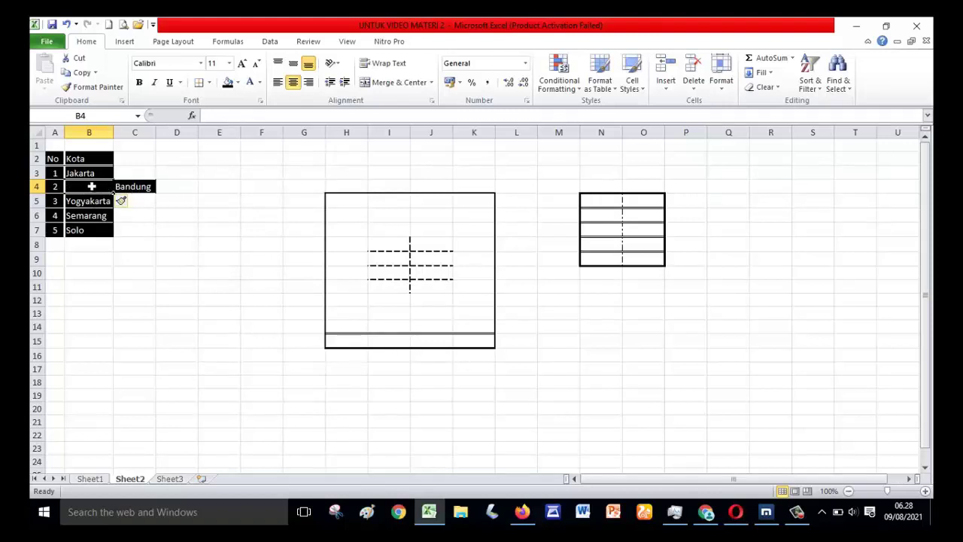
Step: Enter Surabaya in the newly inserted cell B4
text(Su)
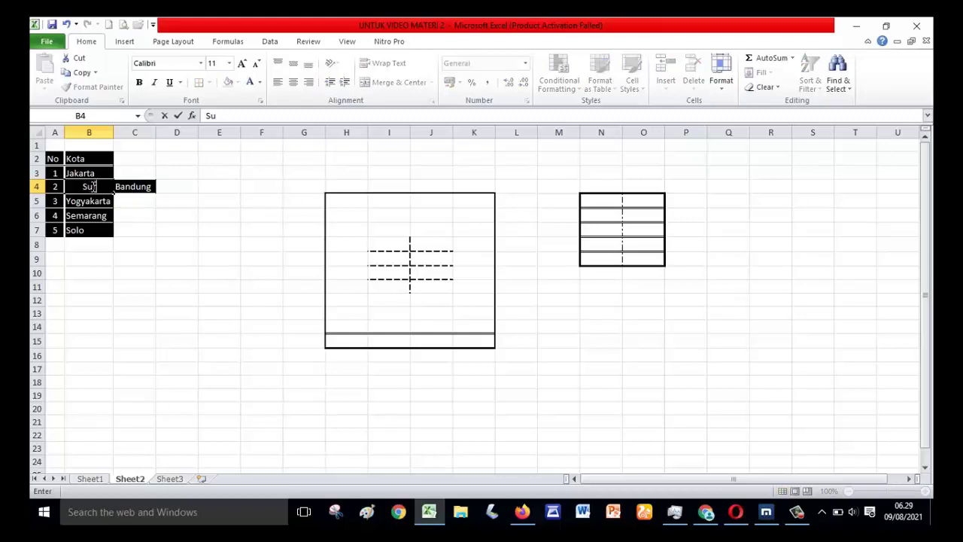
text(rabaya)
click(133, 313)
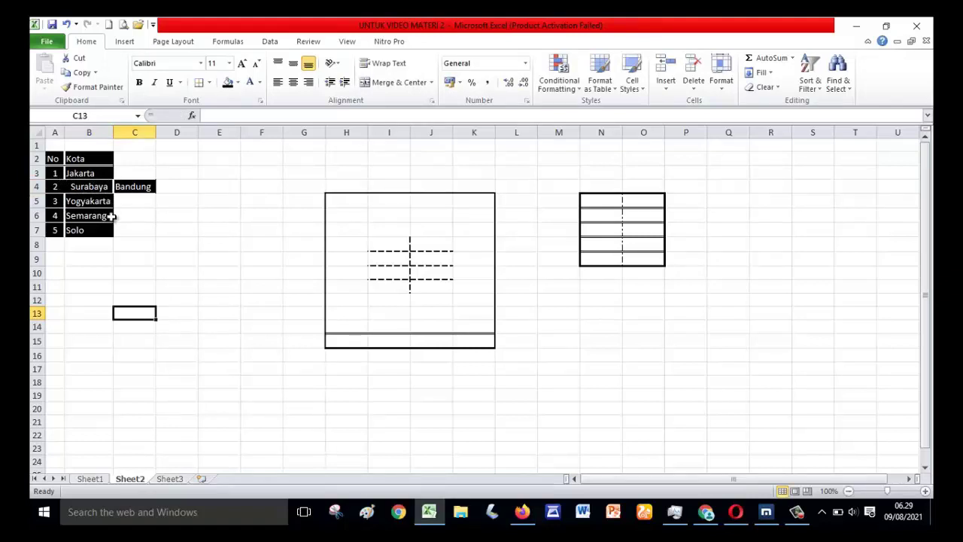
click(83, 188)
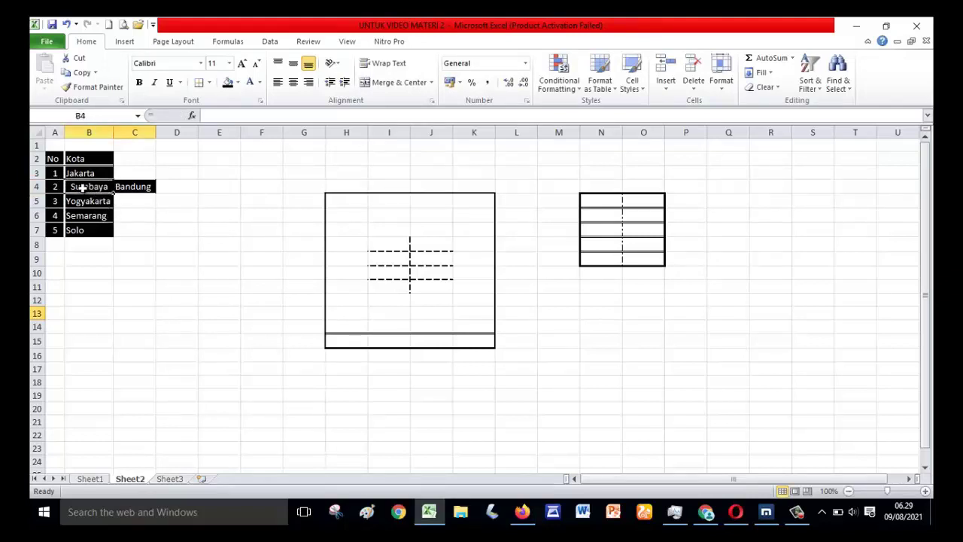
click(199, 85)
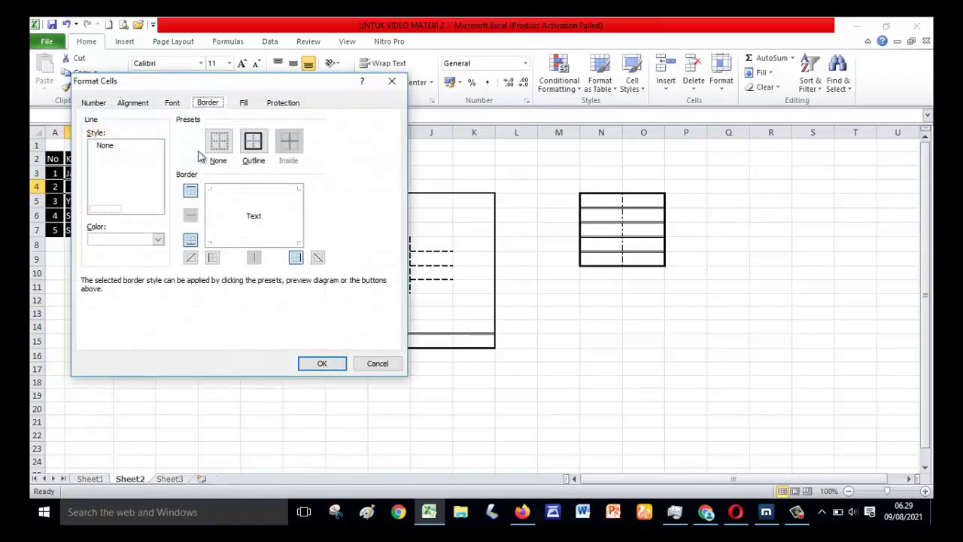
drag(217, 82, 408, 74)
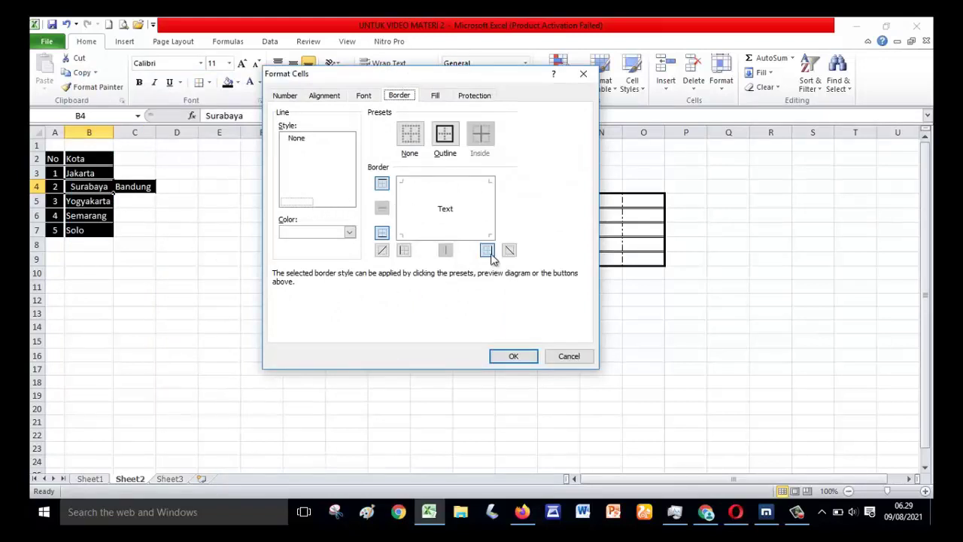
click(521, 358)
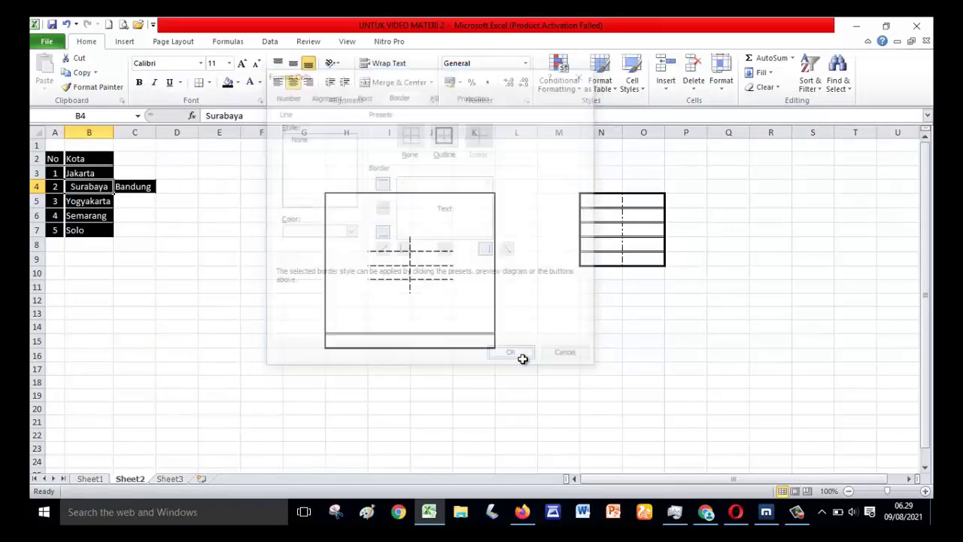
click(384, 407)
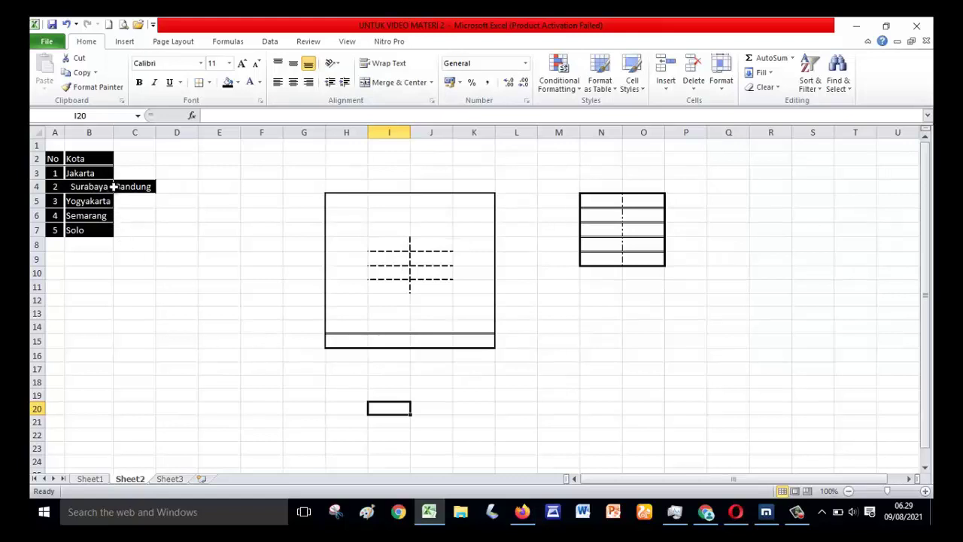
Step: Add a white left border to the Surabaya cell B4 and left-align its text
click(71, 189)
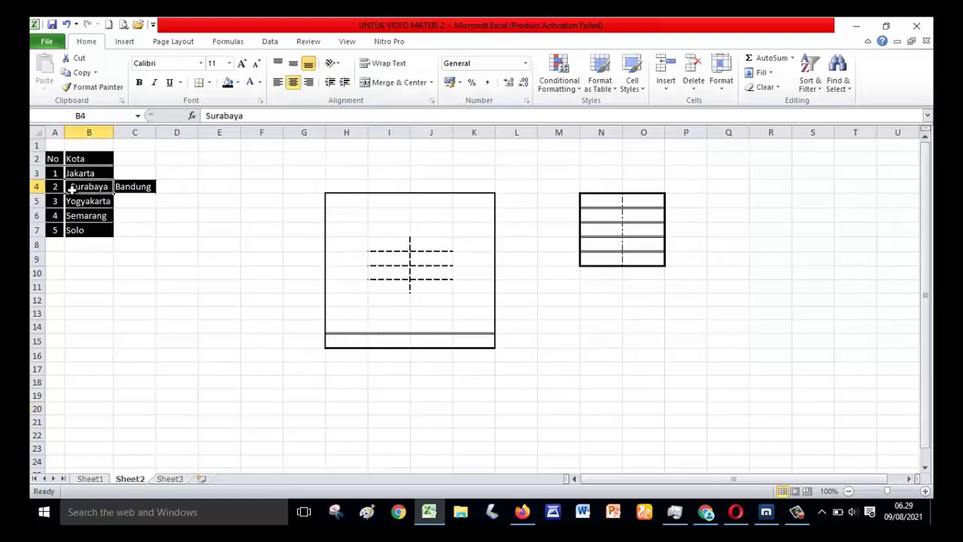
key(ctrl+1)
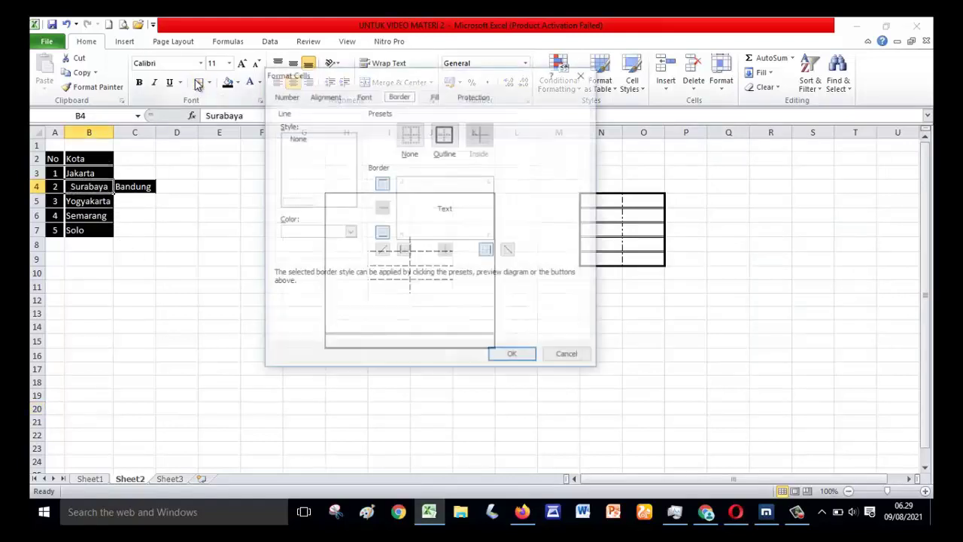
click(349, 233)
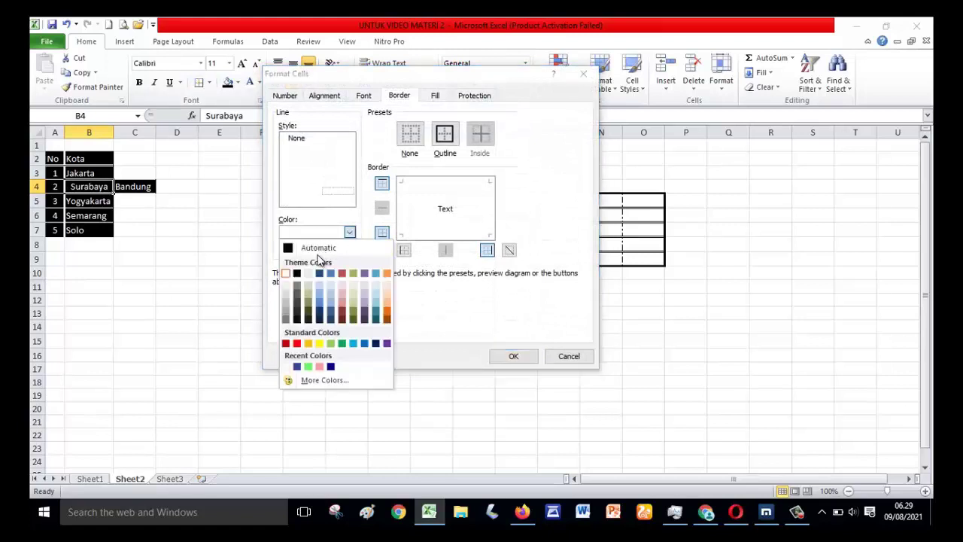
click(322, 249)
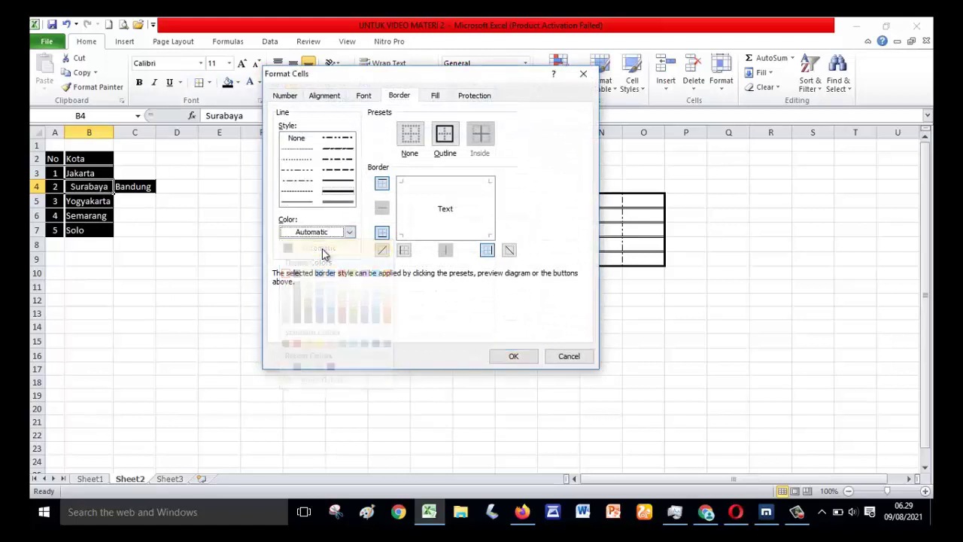
click(349, 232)
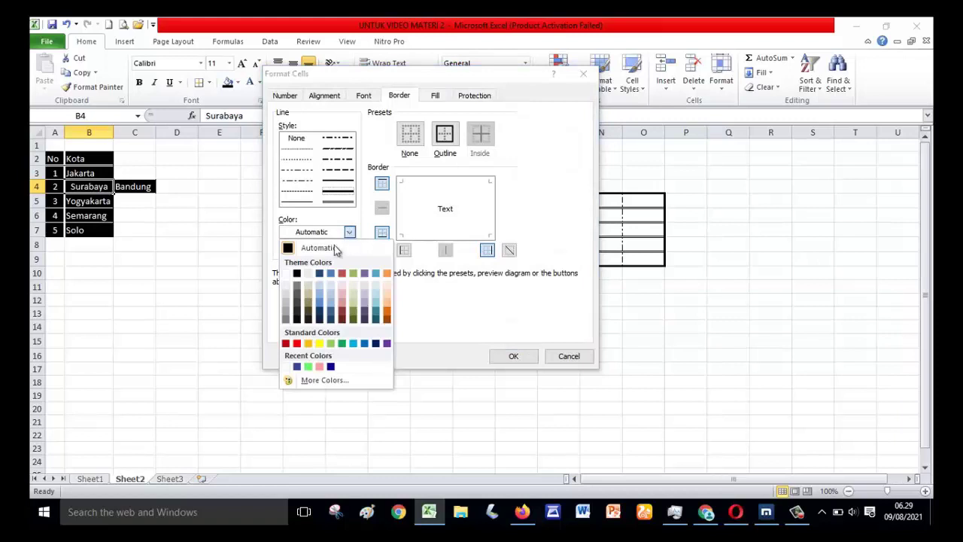
click(286, 274)
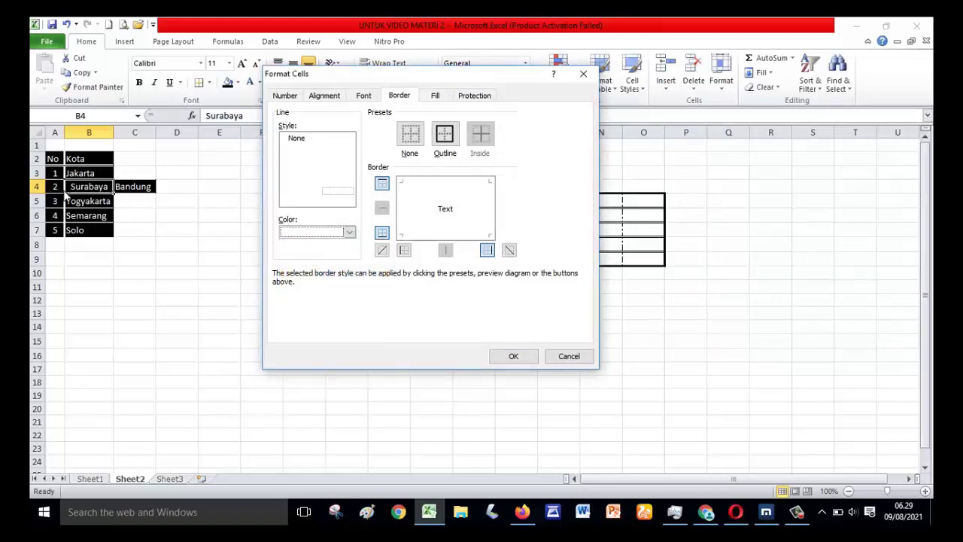
click(404, 252)
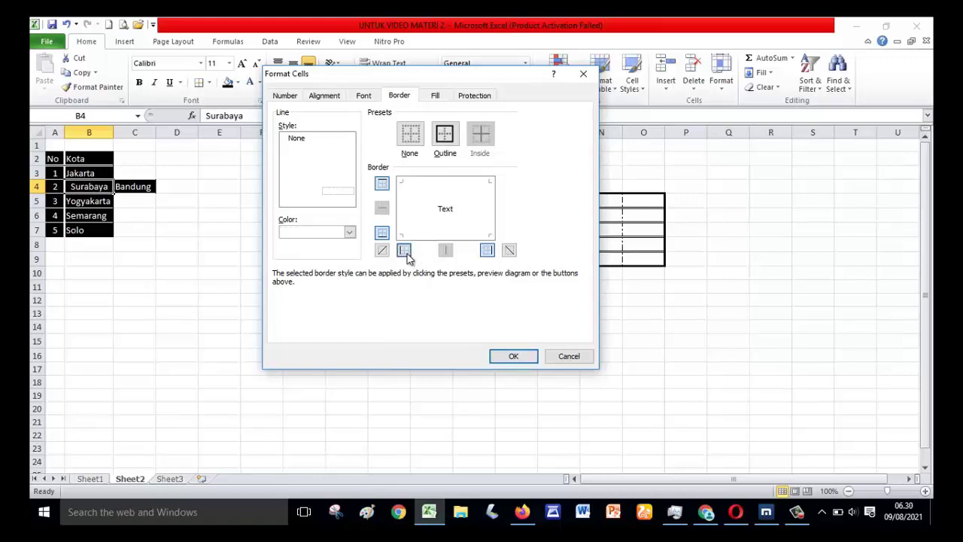
click(524, 358)
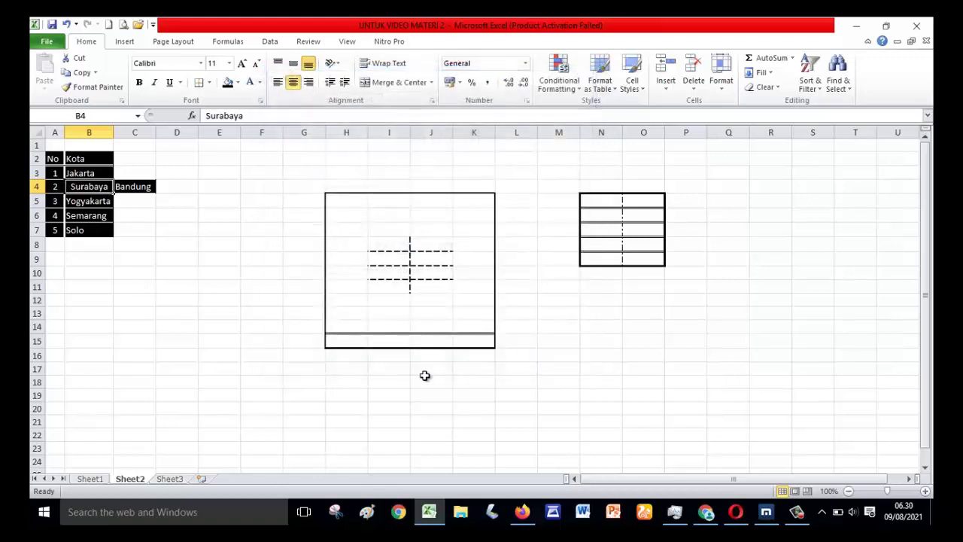
click(181, 248)
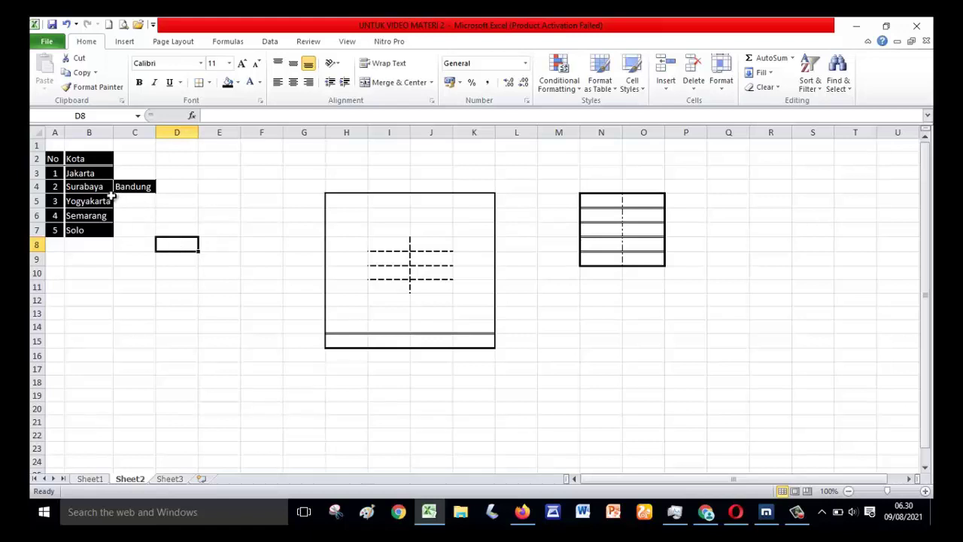
Step: Try inserting a blank cell at B4 with the cells below shifted down, and undo the insertion
click(73, 187)
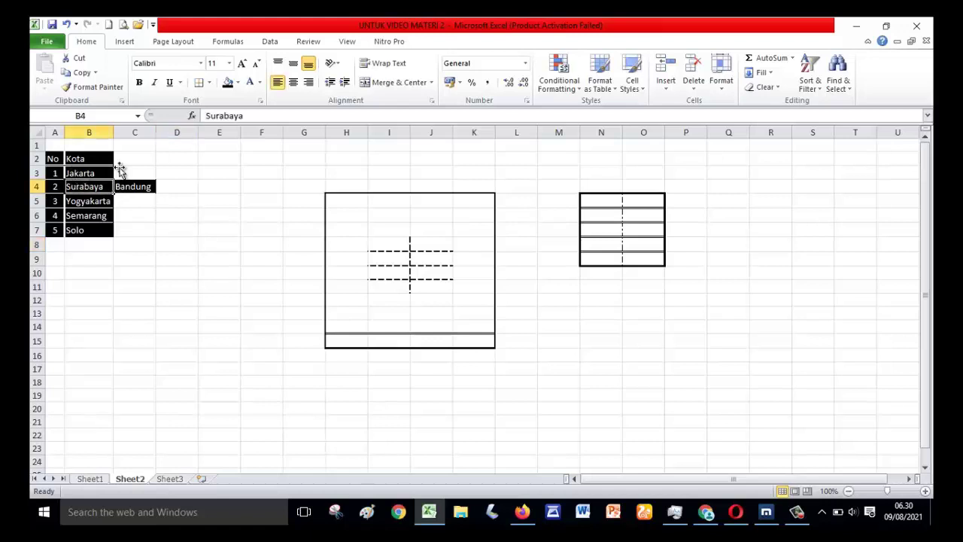
click(666, 90)
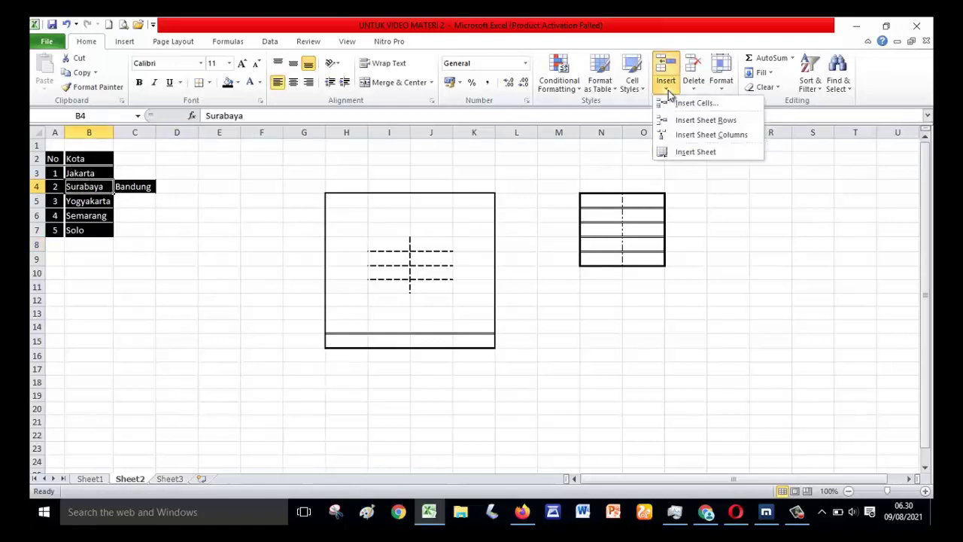
click(680, 104)
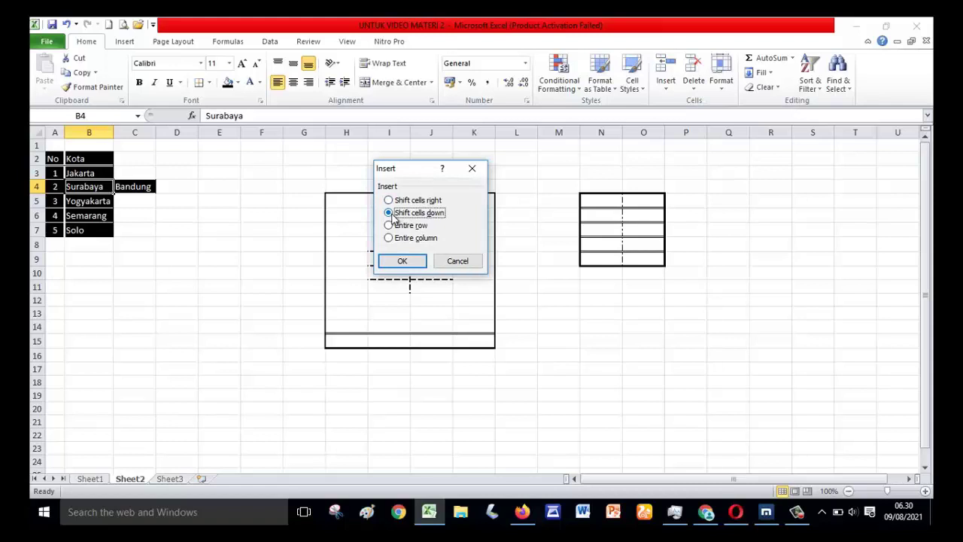
click(399, 260)
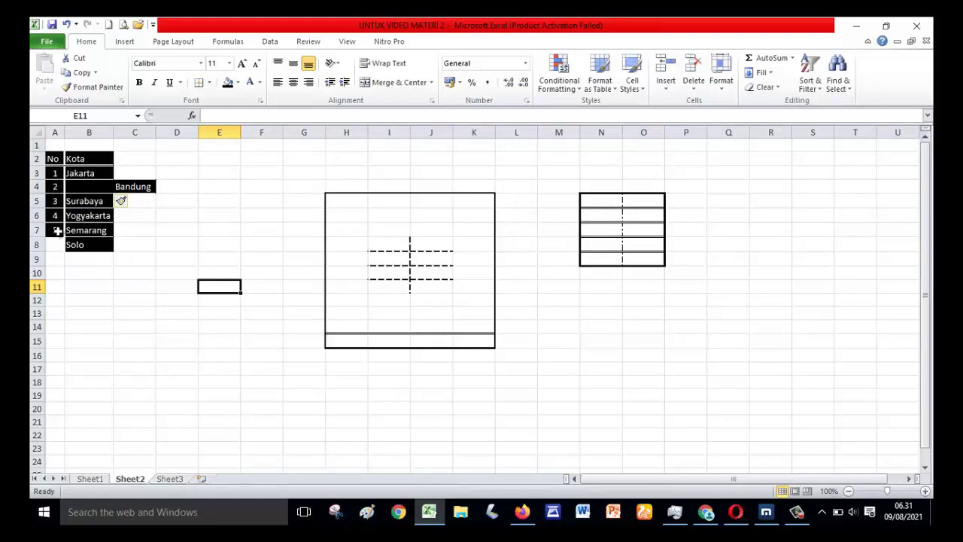
click(87, 189)
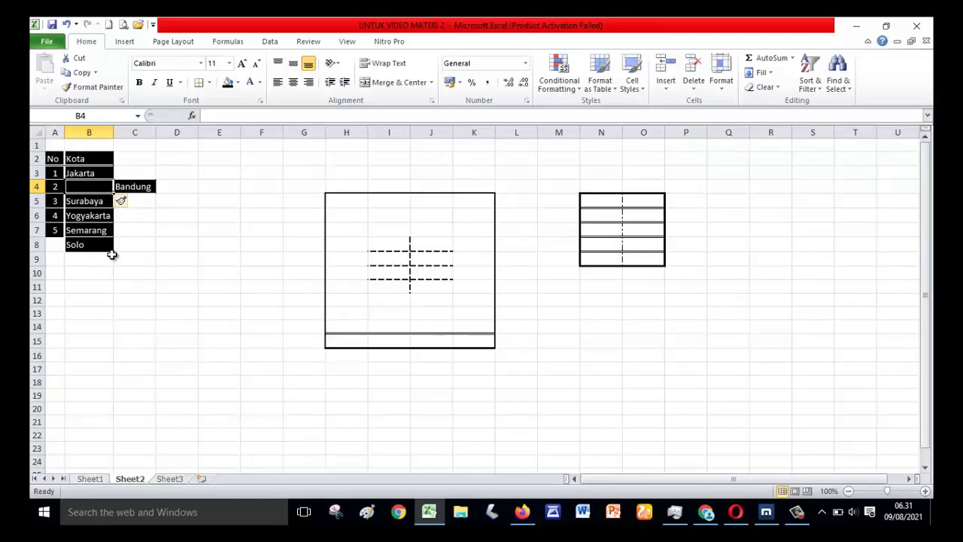
key(ctrl+z)
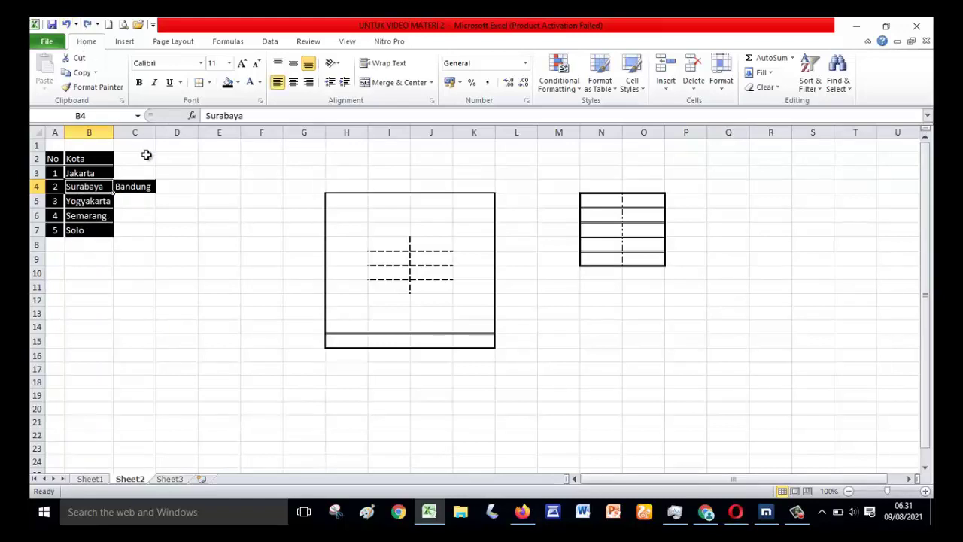
Step: Insert an entire blank row above the Surabaya row at row 4
click(665, 89)
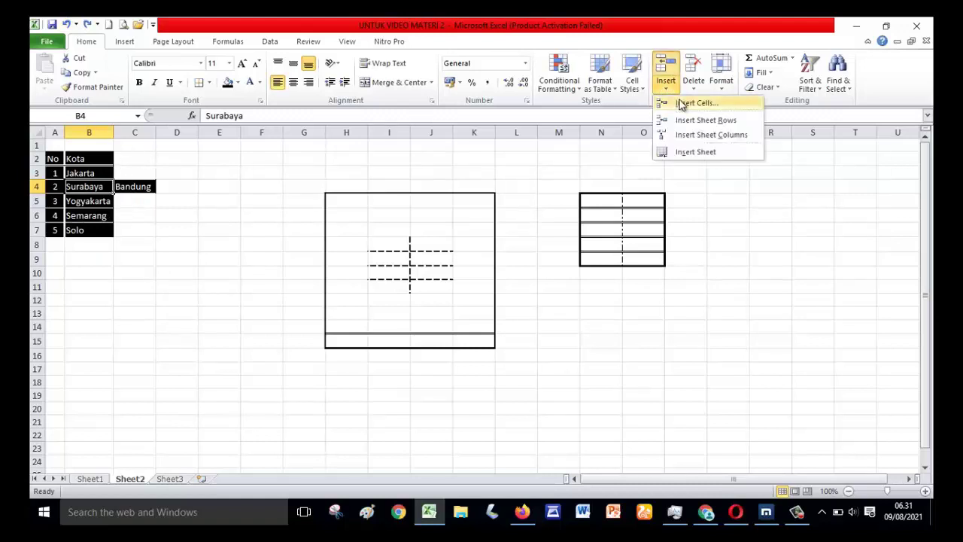
click(696, 103)
click(389, 225)
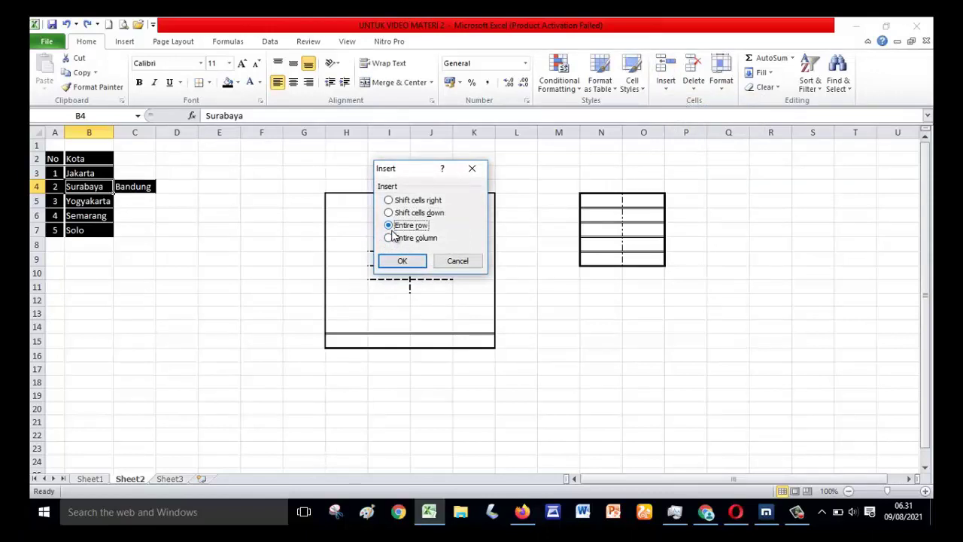
click(402, 260)
click(178, 242)
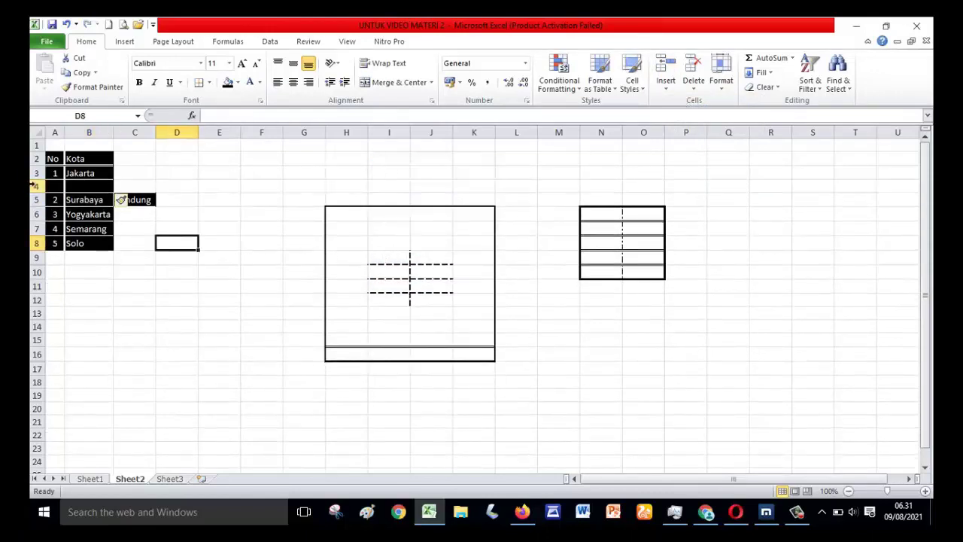
Step: Examine how far the inserted blank row 4 extends, up to the sheet's last column and back to the table
click(55, 199)
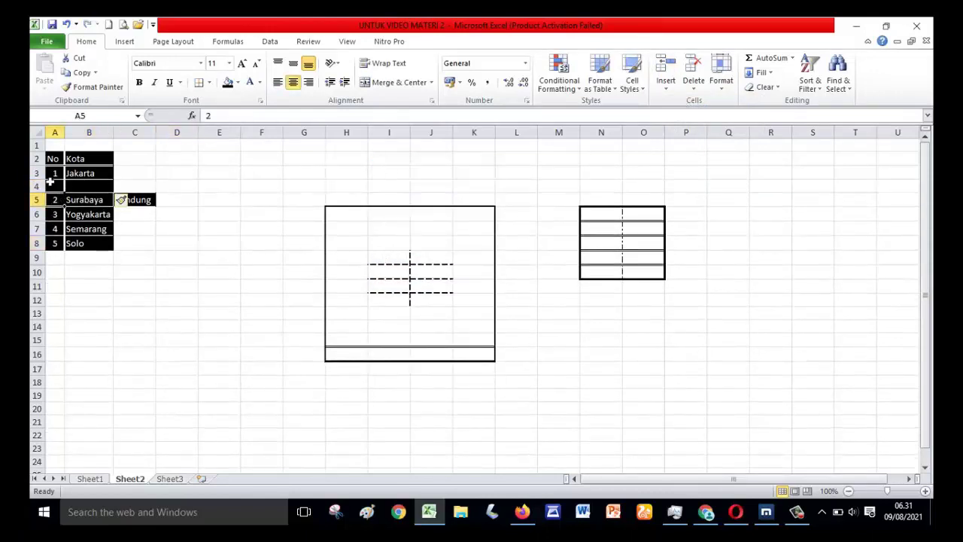
click(37, 186)
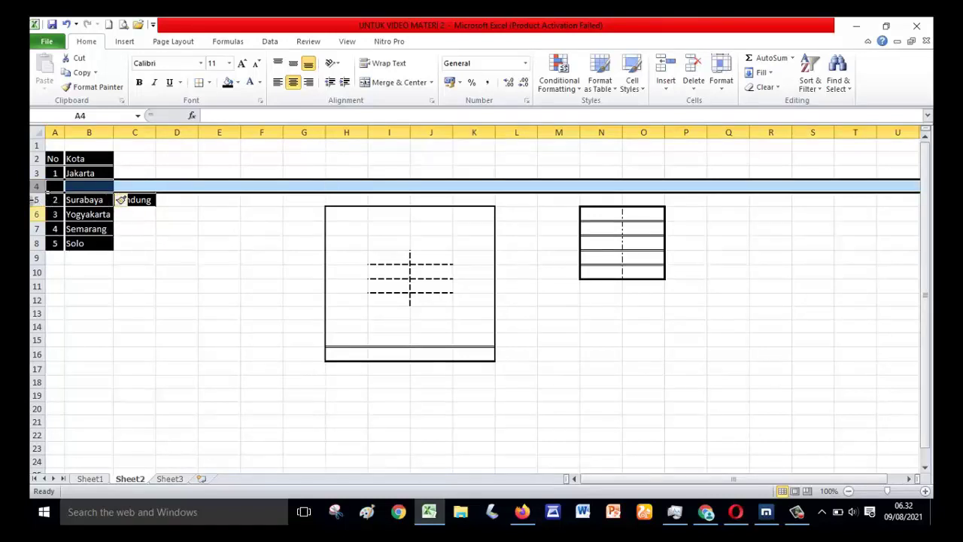
click(57, 186)
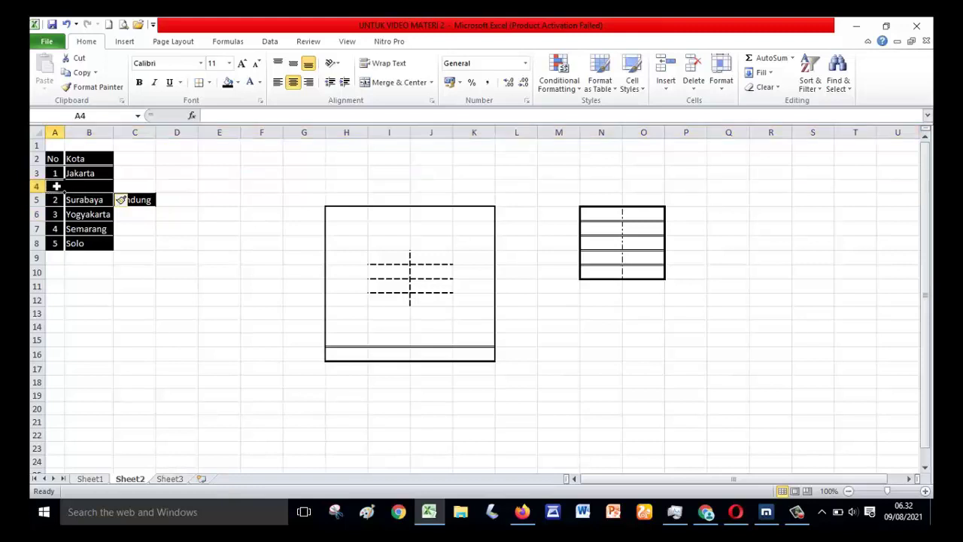
key(ctrl+Right)
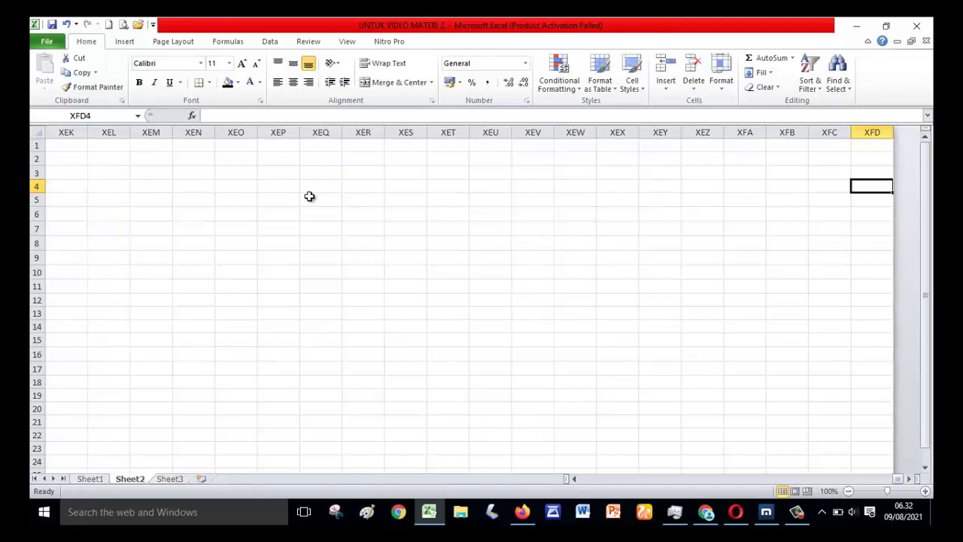
key(ctrl+Left)
click(35, 186)
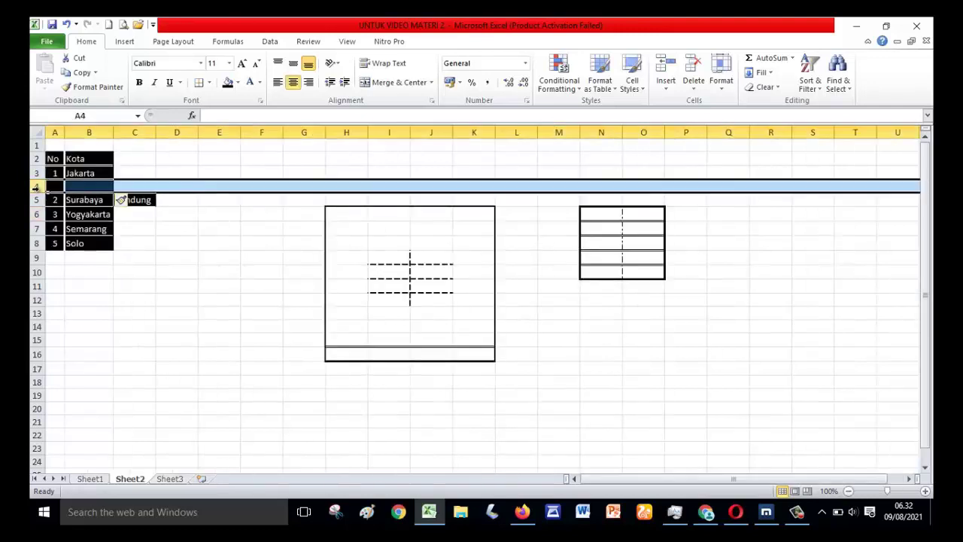
key(ctrl+Right)
key(Left)
key(Left)
key(Left)
key(Left)
key(Left)
key(Left)
key(Left)
key(Left)
key(Left)
key(Left)
key(Left)
key(Left)
key(Left)
key(Left)
key(Left)
key(Left)
key(Left)
key(Left)
key(Left)
key(Left)
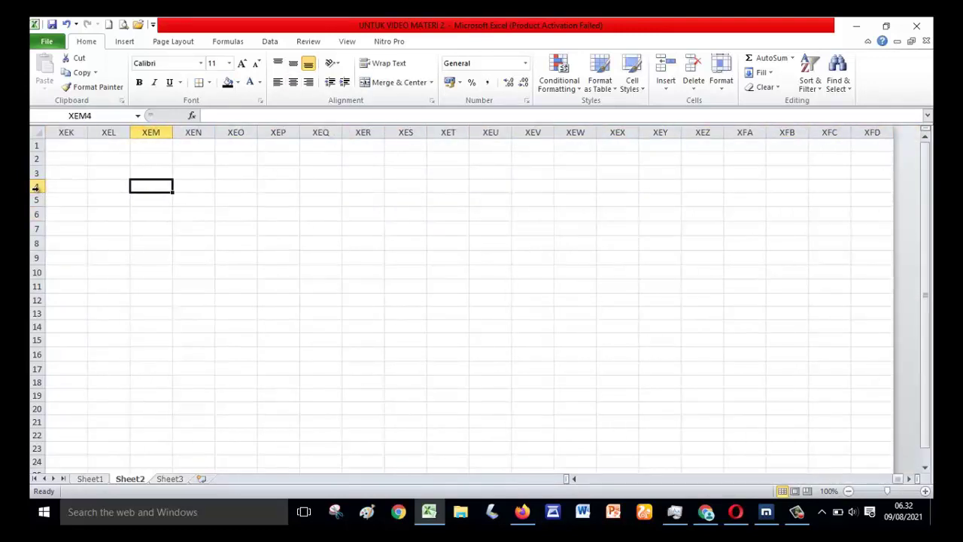
key(Left)
key(Left)
key(Left)
key(Left)
key(Left)
key(Left)
key(Left)
key(Left)
key(Left)
key(Left)
key(Left)
key(Left)
key(Left)
key(Left)
key(Left)
key(Left)
key(Left)
key(Left)
key(Left)
key(Left)
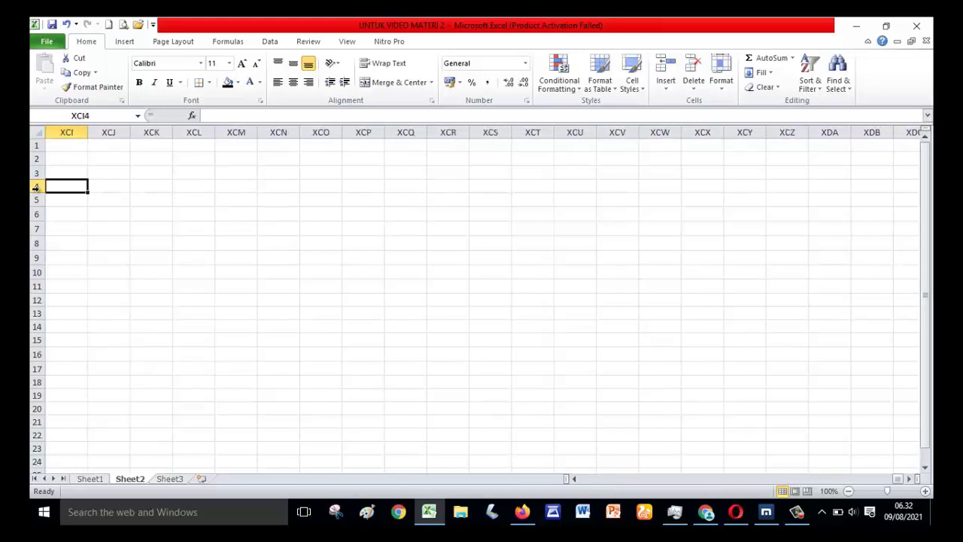
key(ctrl+Left)
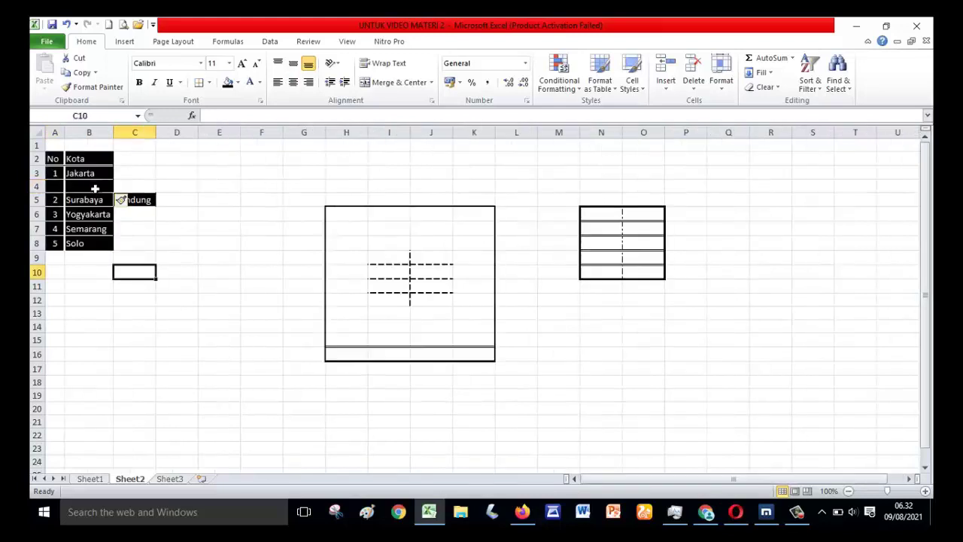
Step: Insert an entire blank column at cell B4, between the No and Kota columns
click(95, 188)
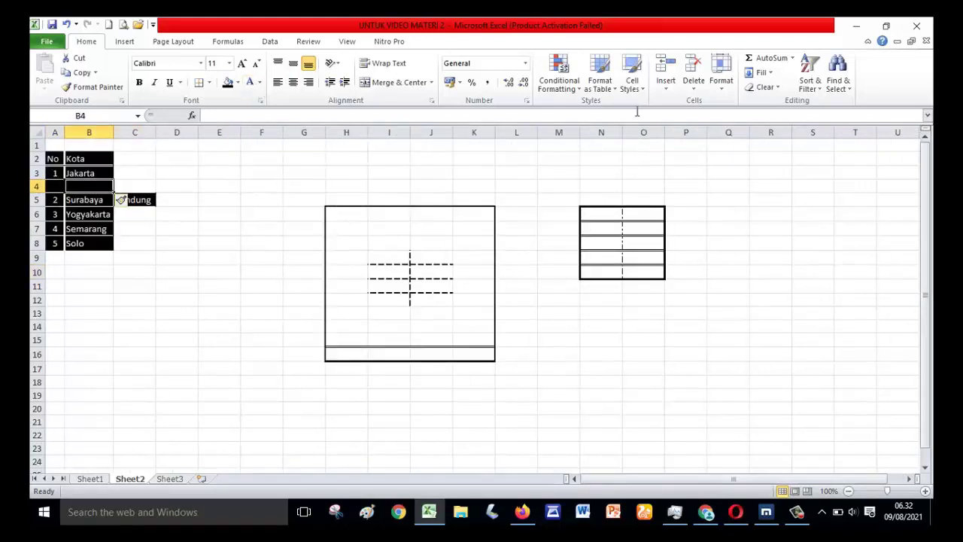
click(666, 86)
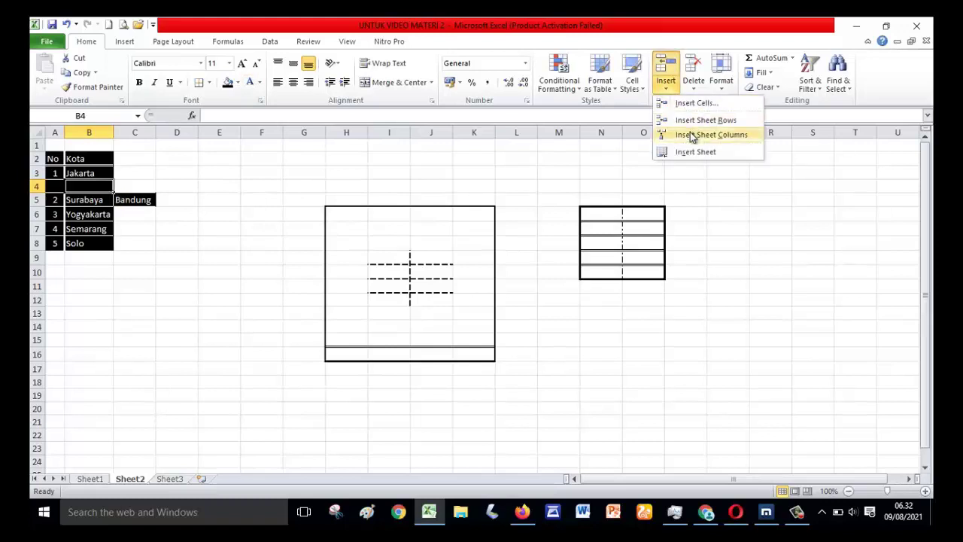
click(684, 104)
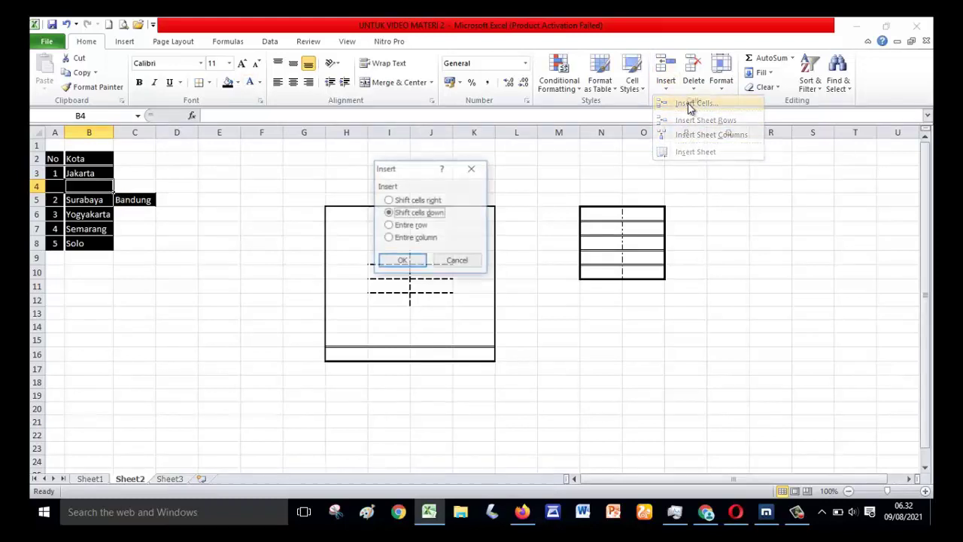
click(407, 227)
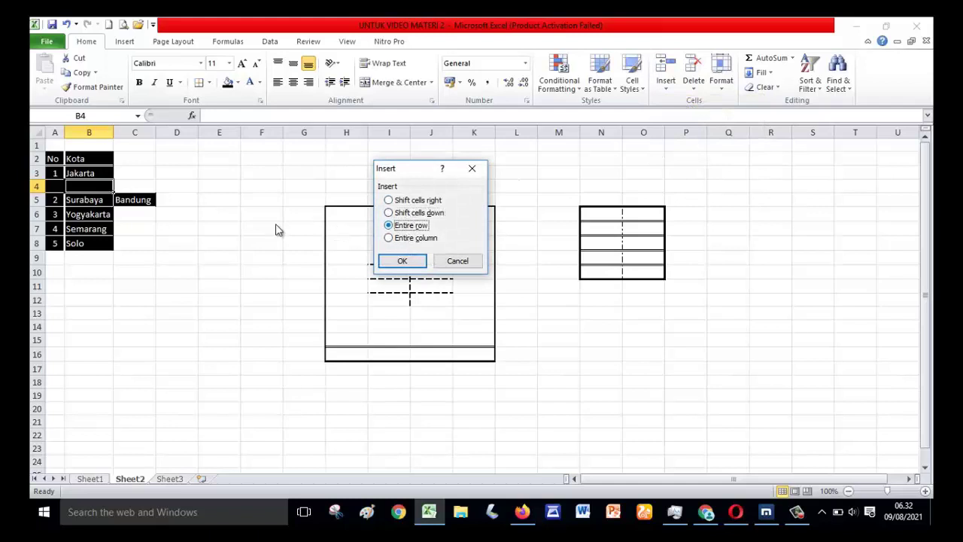
click(388, 239)
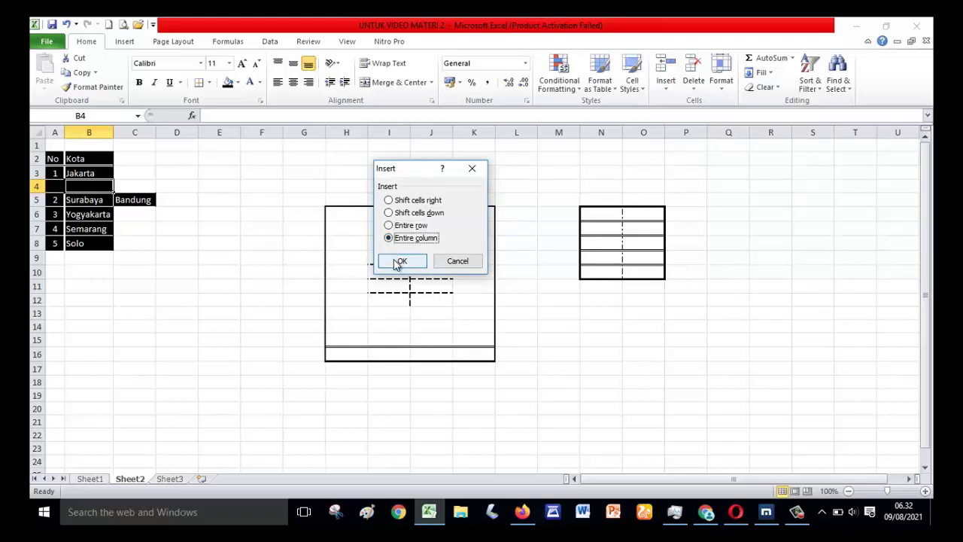
click(398, 262)
click(179, 274)
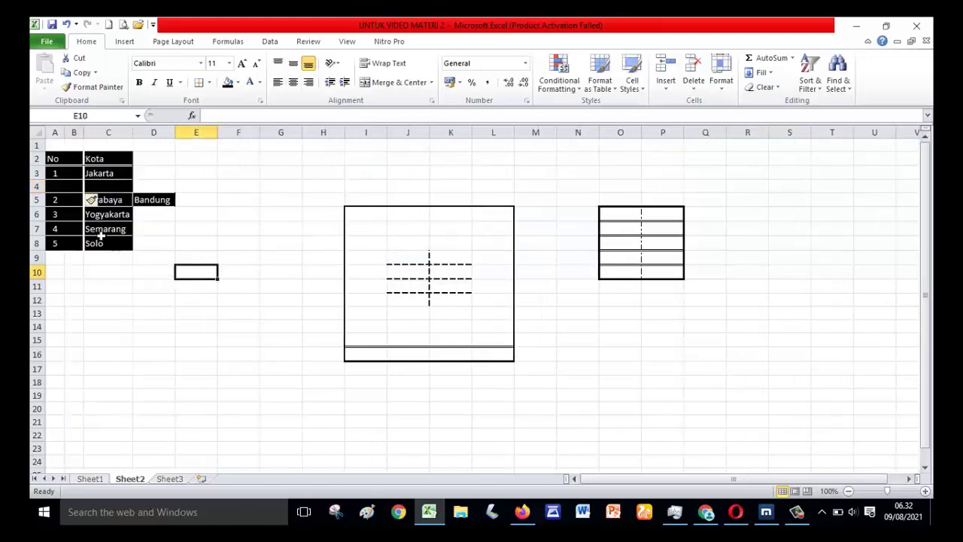
Step: Examine the inserted blank column B against the neighbouring No and Kota columns
click(54, 132)
click(106, 133)
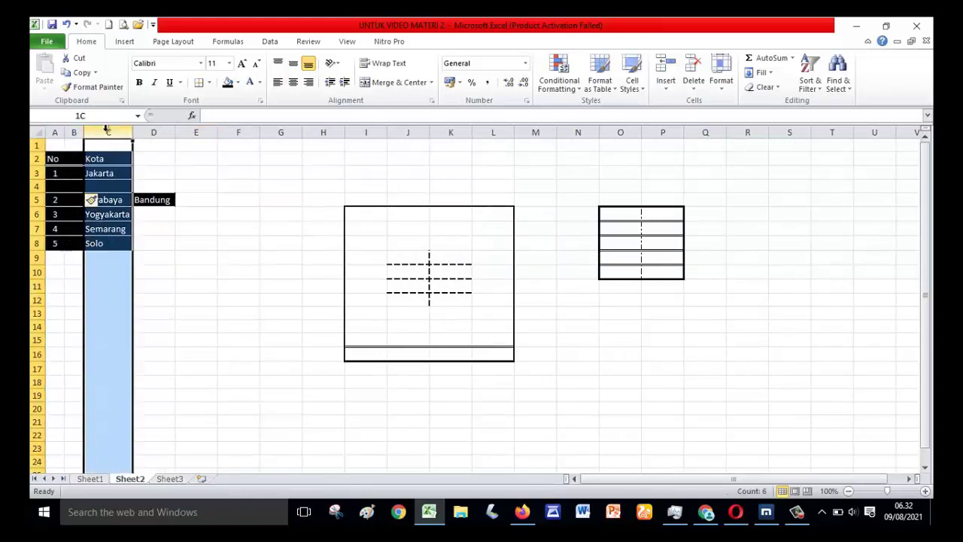
click(74, 131)
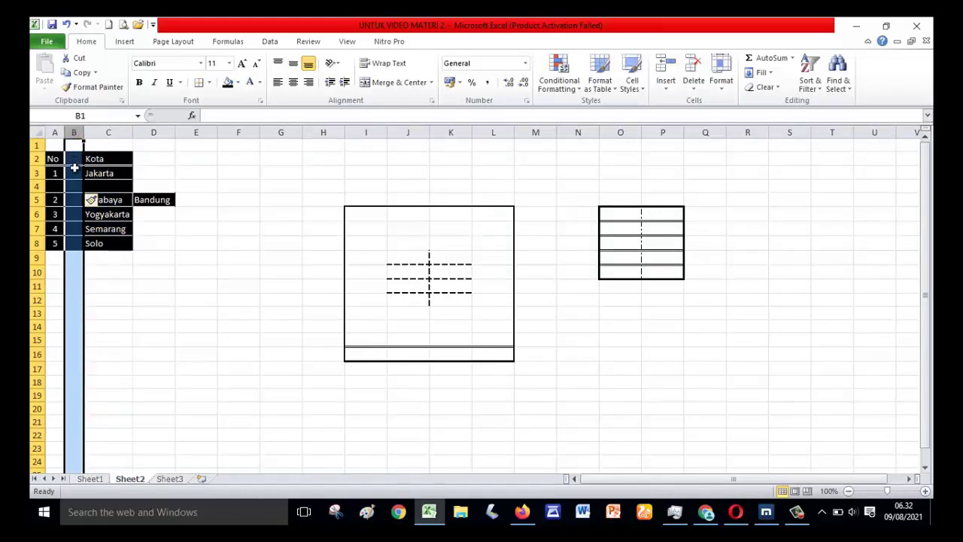
click(105, 244)
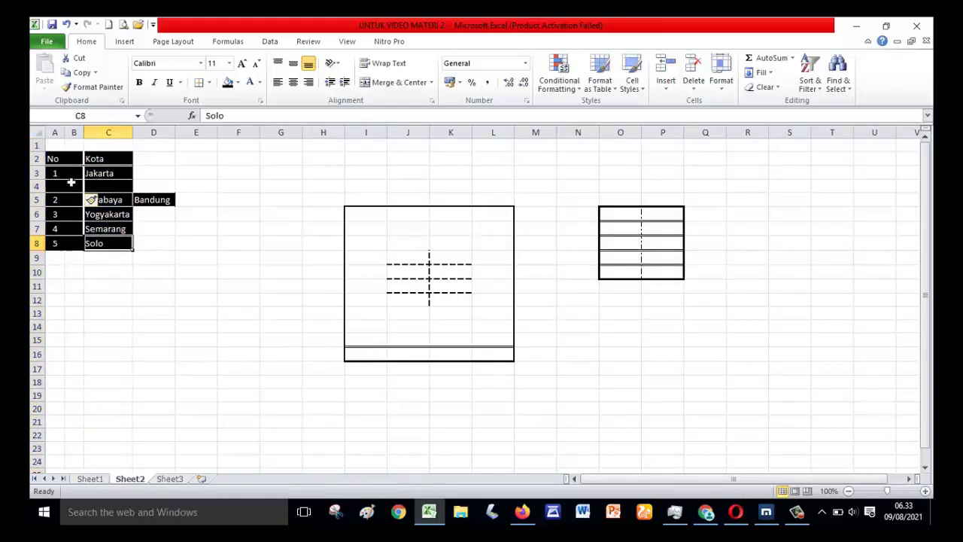
click(87, 298)
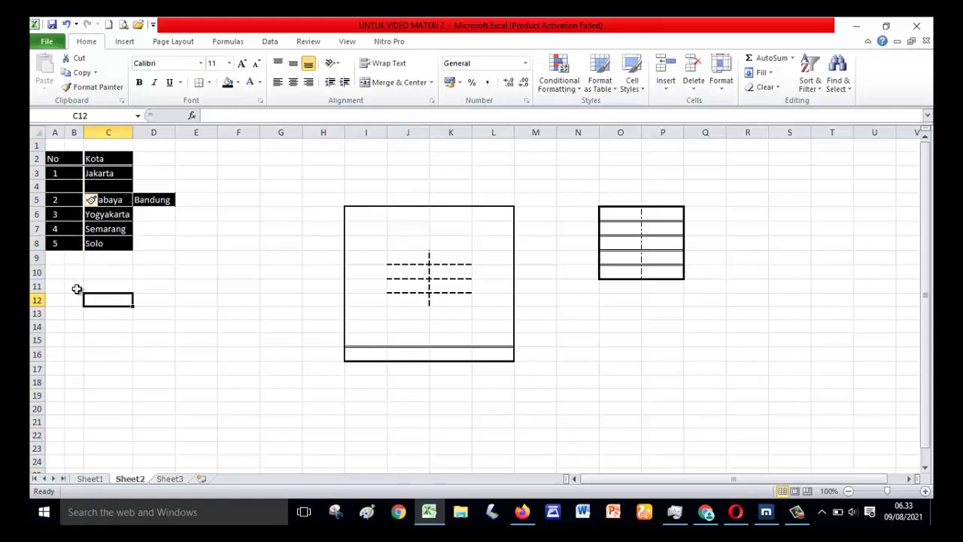
click(79, 286)
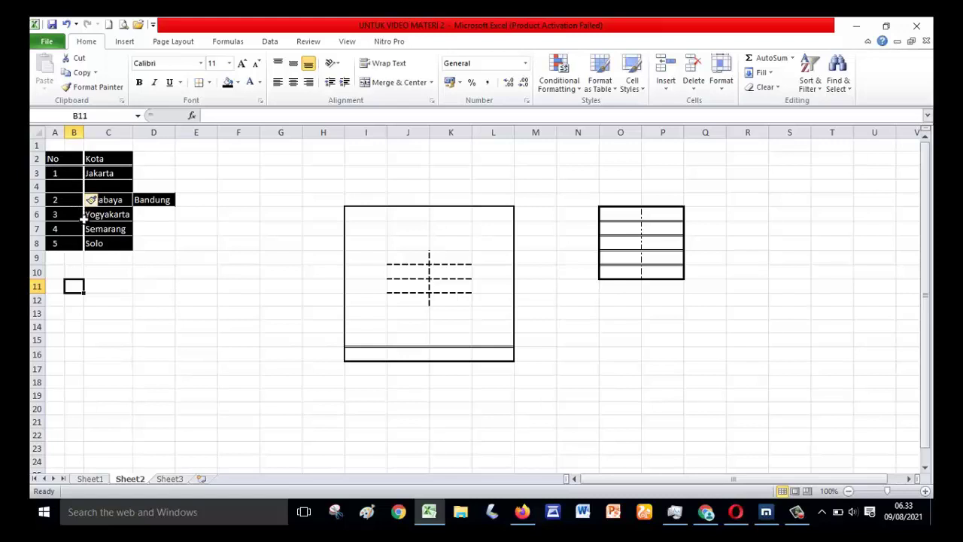
click(155, 283)
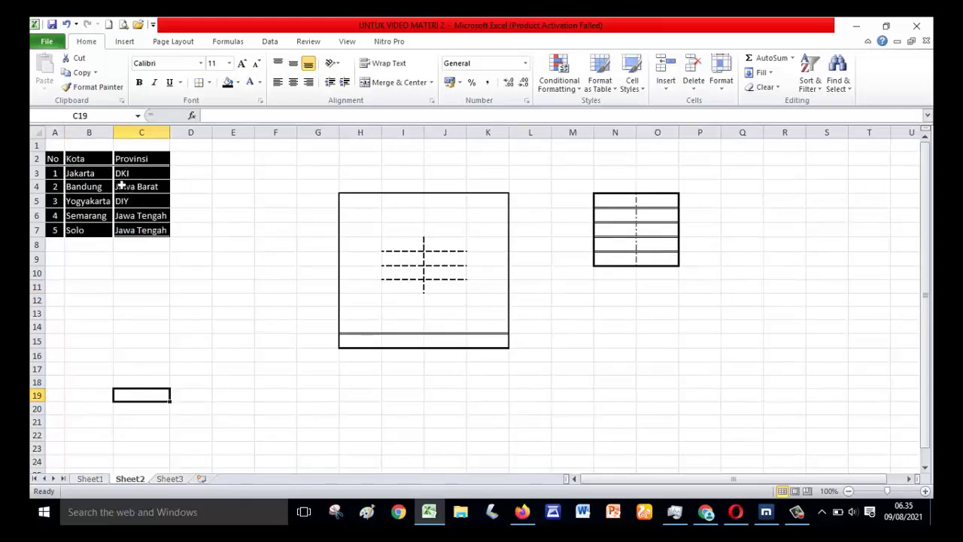
Step: Try deleting the Bandung cell B4 with the remaining cells shifted left, and undo the deletion
click(72, 186)
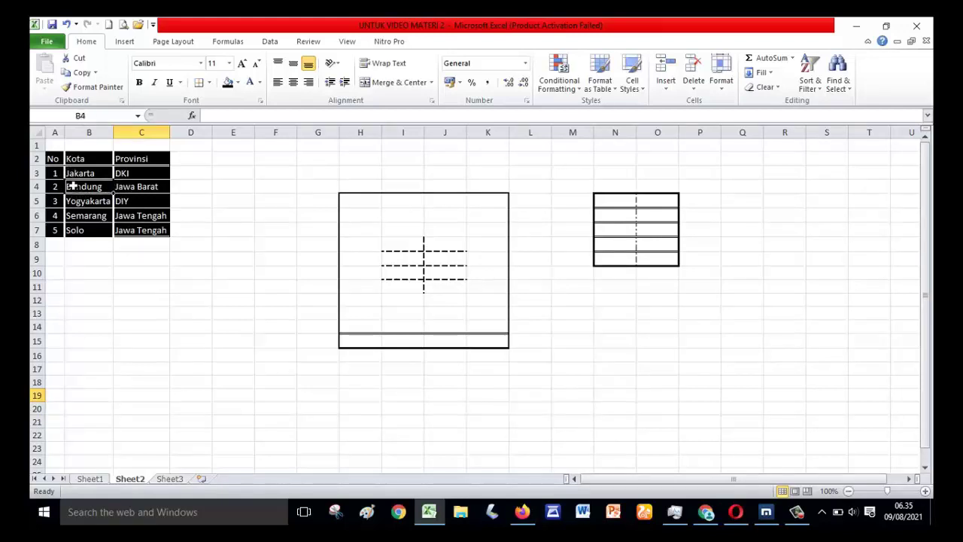
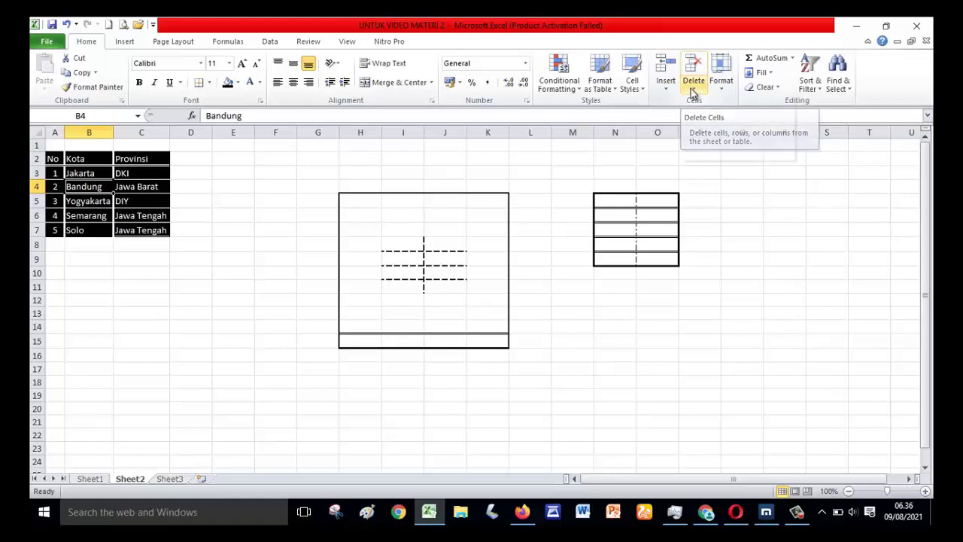
click(692, 91)
click(713, 101)
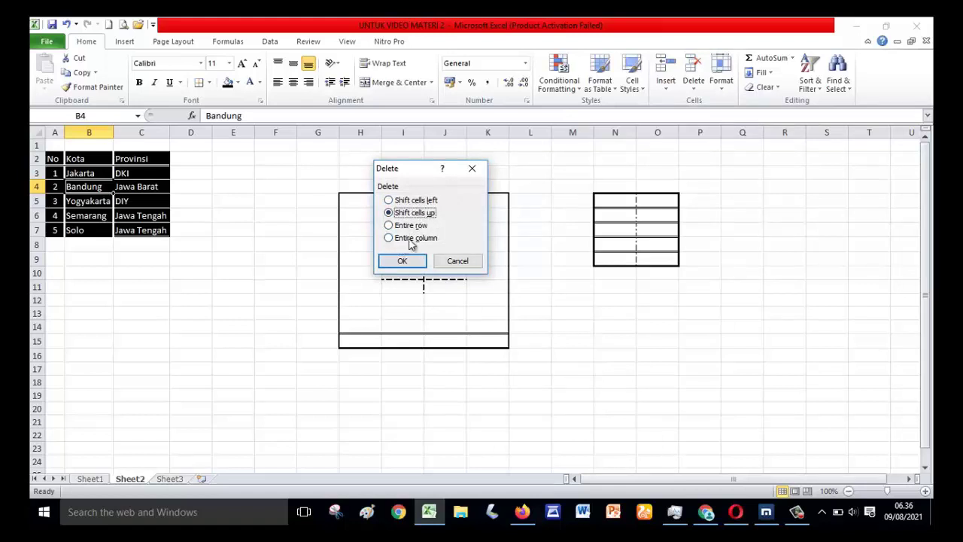
click(394, 202)
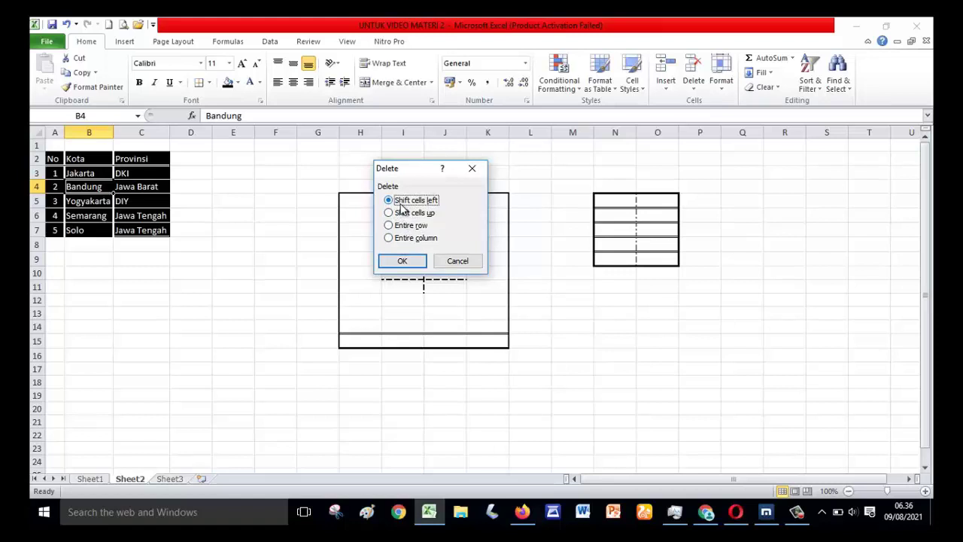
click(401, 260)
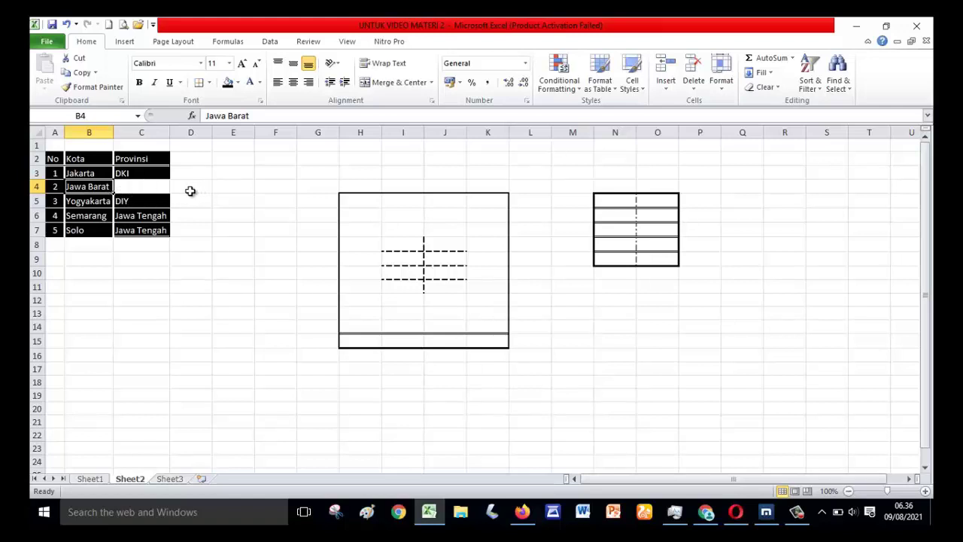
click(67, 25)
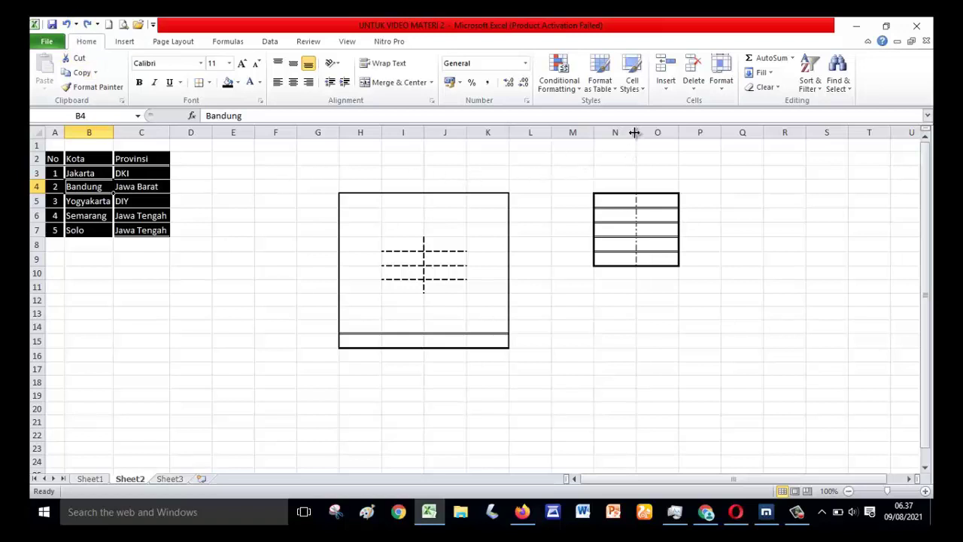
Step: Try deleting the Bandung cell B4 with the cells below shifted up, and undo the deletion
click(694, 84)
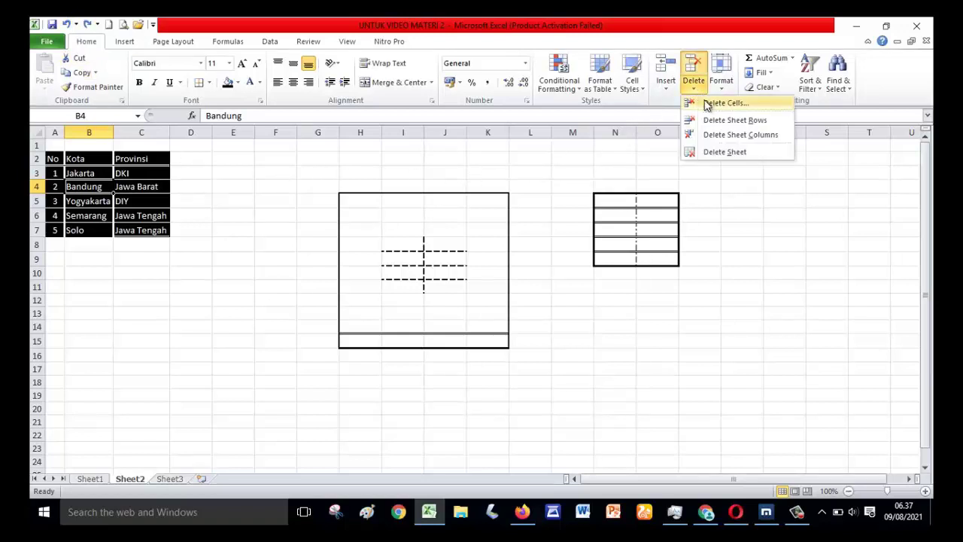
click(707, 105)
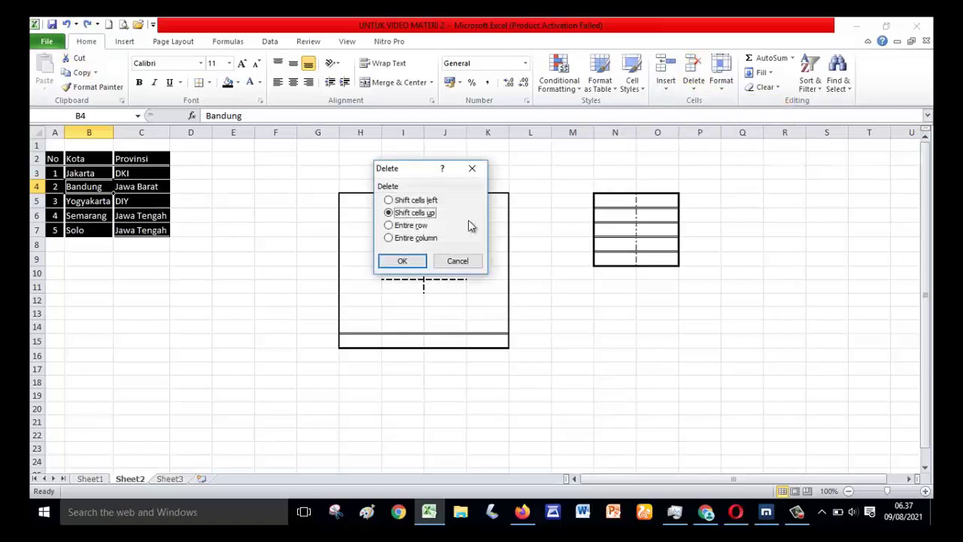
click(401, 262)
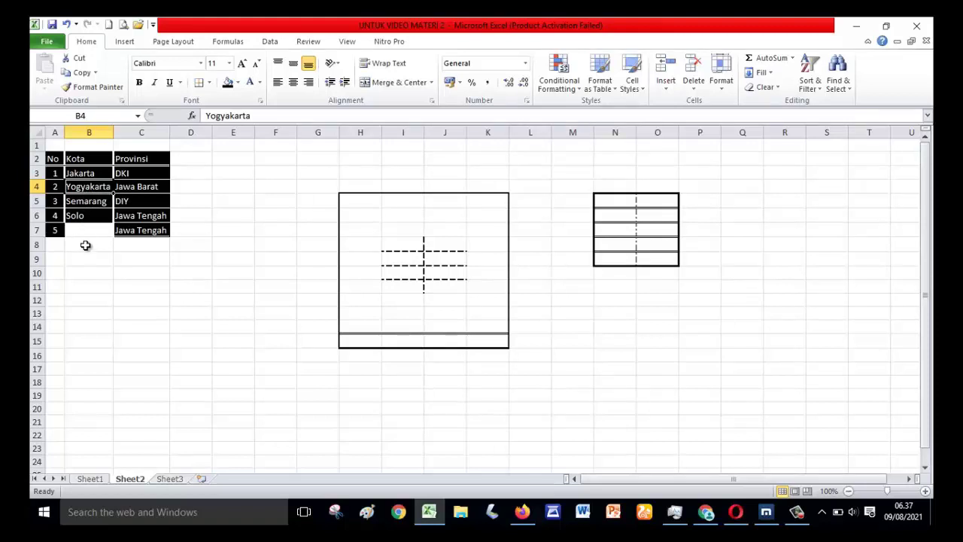
click(66, 24)
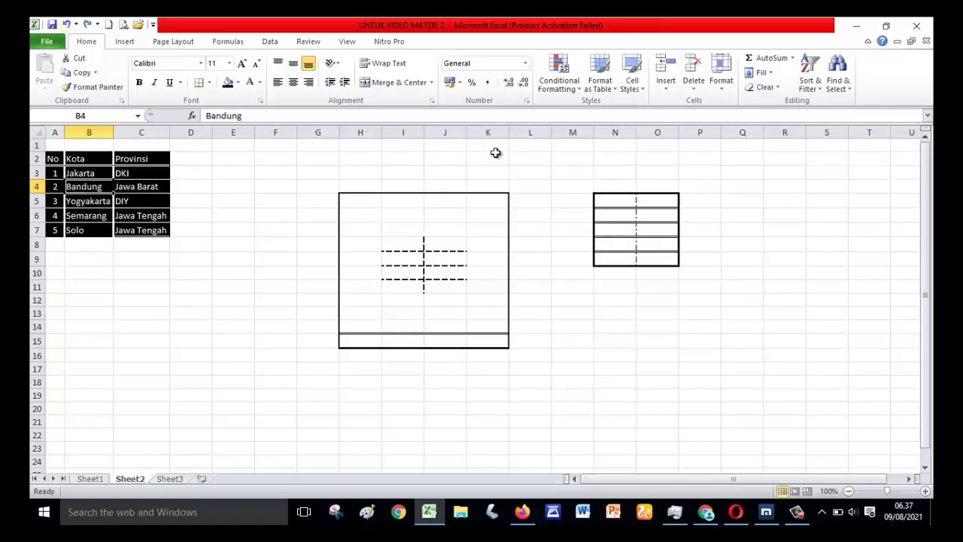
Step: Try deleting the entire row of the Bandung cell B4, and undo the deletion
click(696, 93)
click(707, 103)
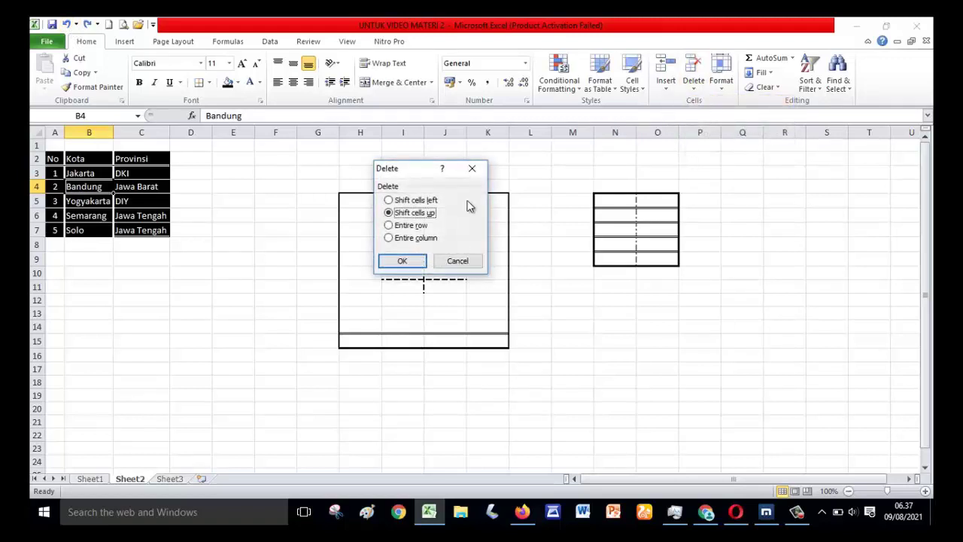
click(388, 225)
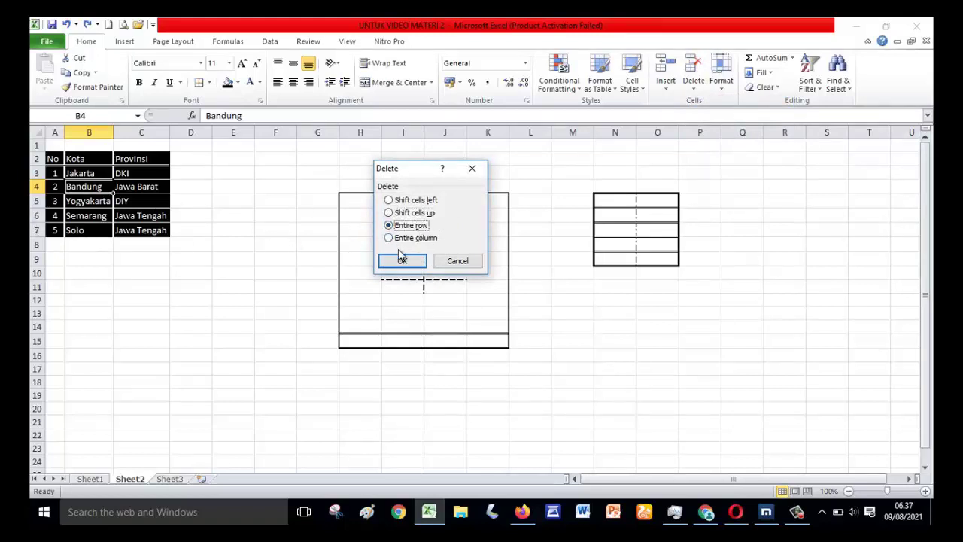
click(399, 260)
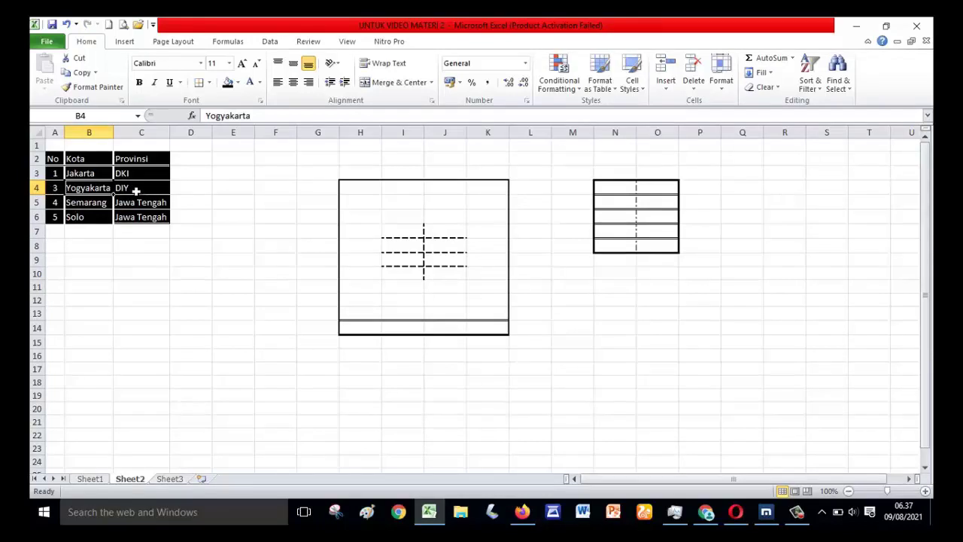
click(67, 25)
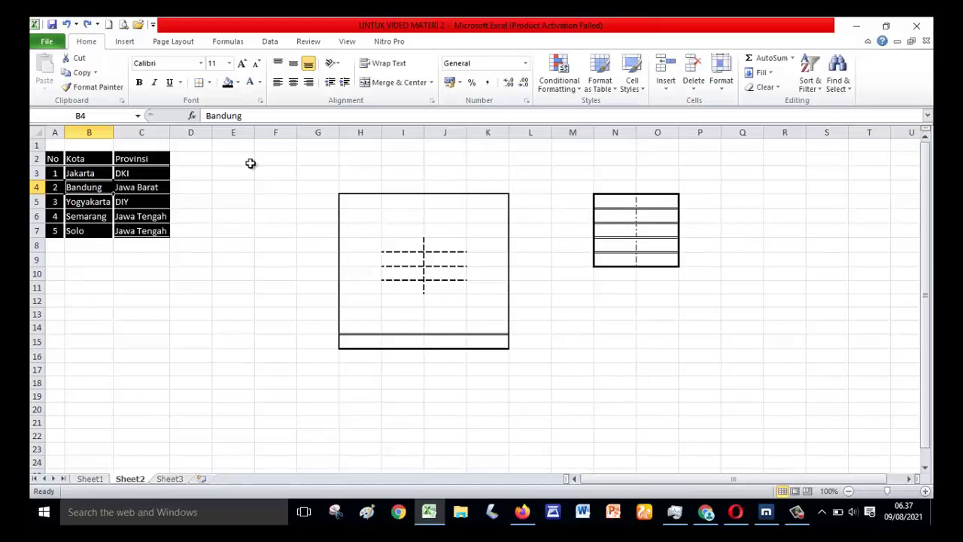
Step: Try deleting the Bandung cell B4 with the Shift cells left option, and undo the deletion
click(693, 88)
click(718, 103)
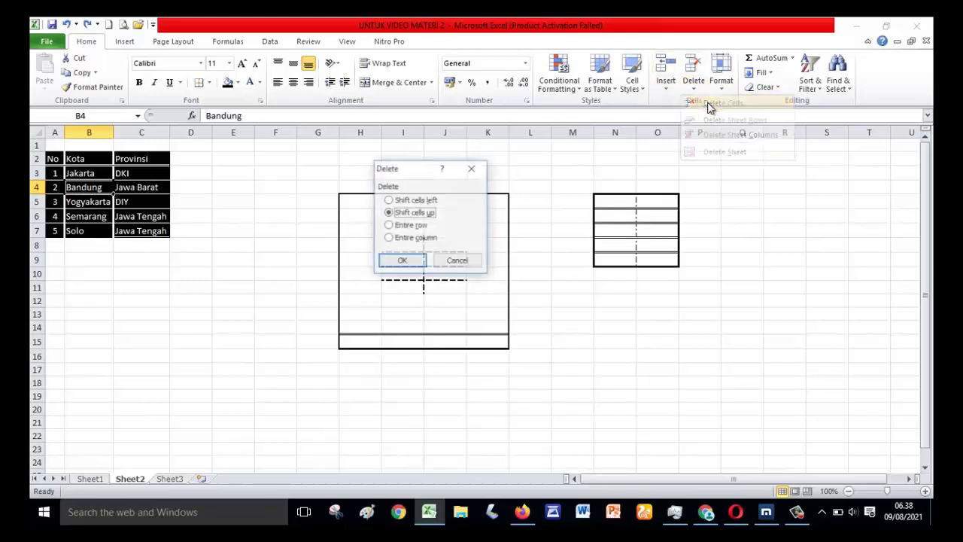
click(423, 201)
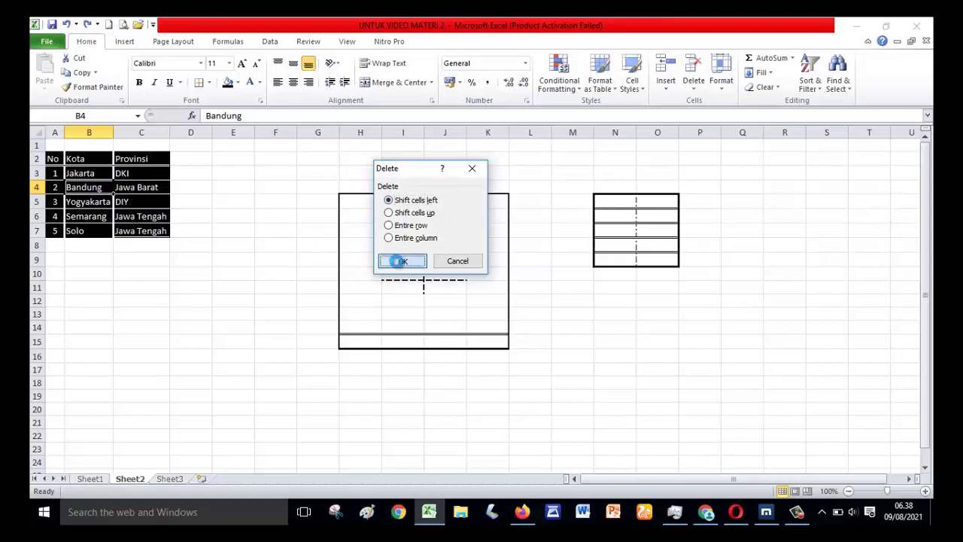
click(397, 261)
click(66, 25)
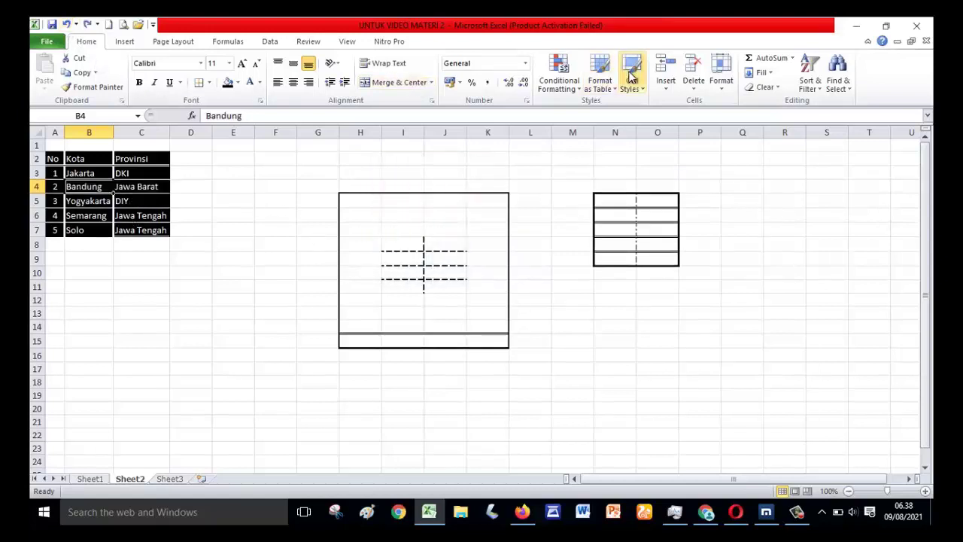
Step: Try deleting the Bandung cell B4 with the Shift cells up option, and undo the deletion
click(686, 90)
click(707, 103)
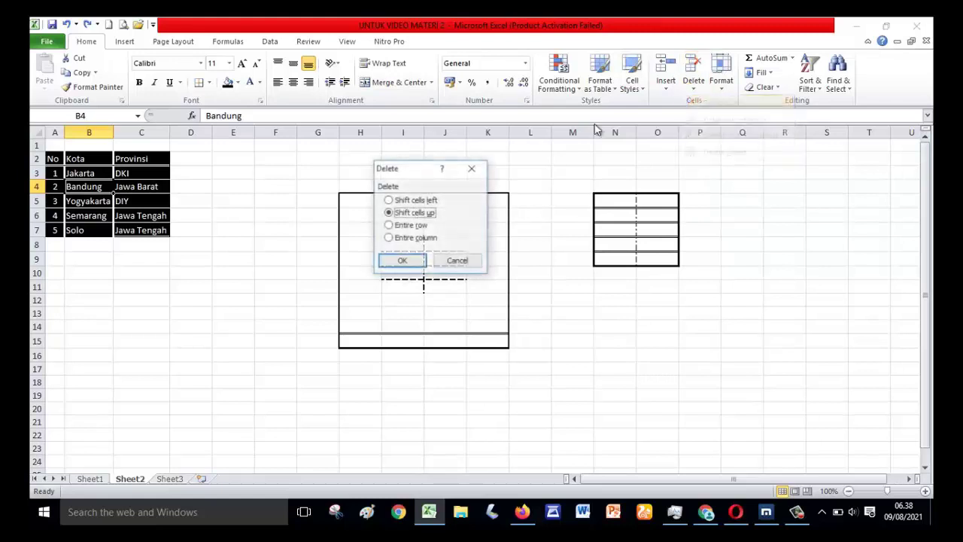
click(403, 260)
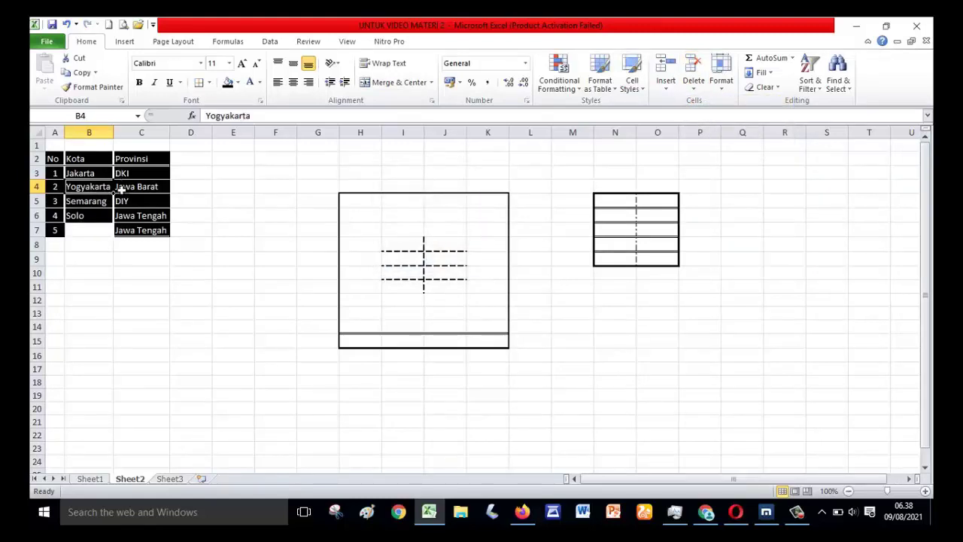
click(66, 24)
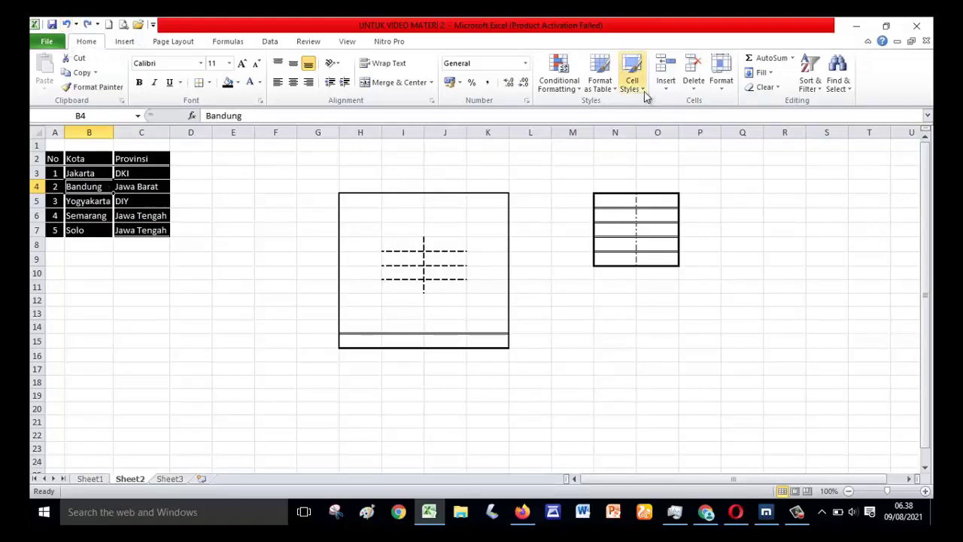
Step: Try deleting the Kota column from cell B4 with the Entire column option, and undo the deletion
click(697, 88)
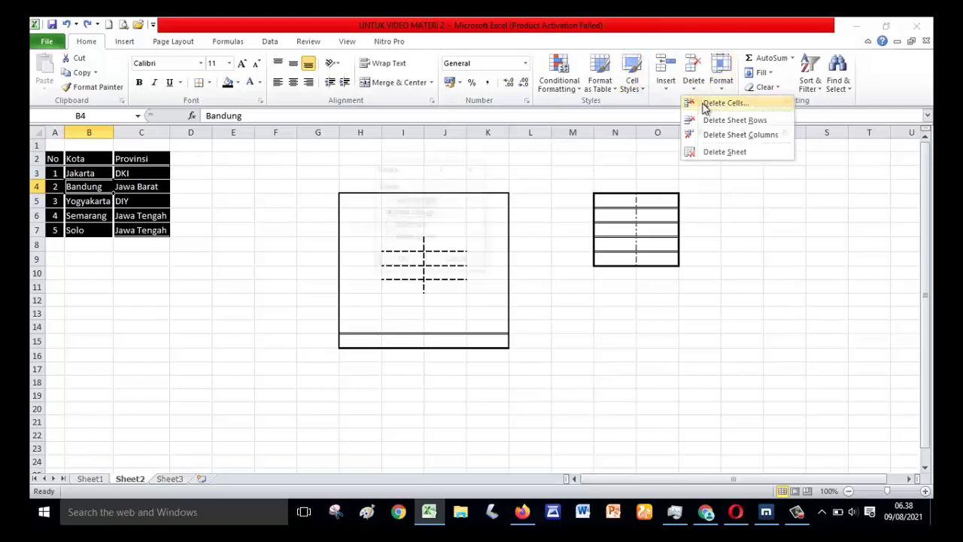
click(707, 101)
click(418, 240)
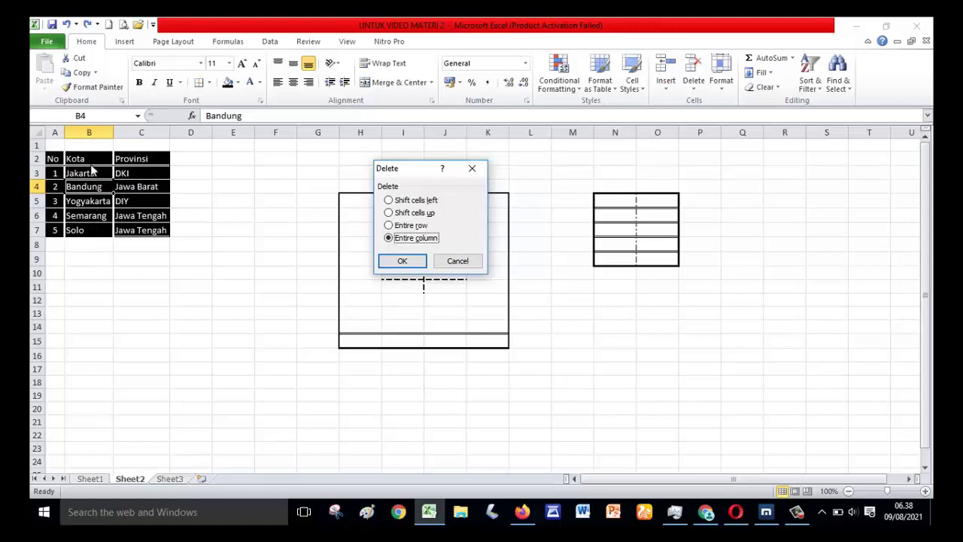
click(402, 260)
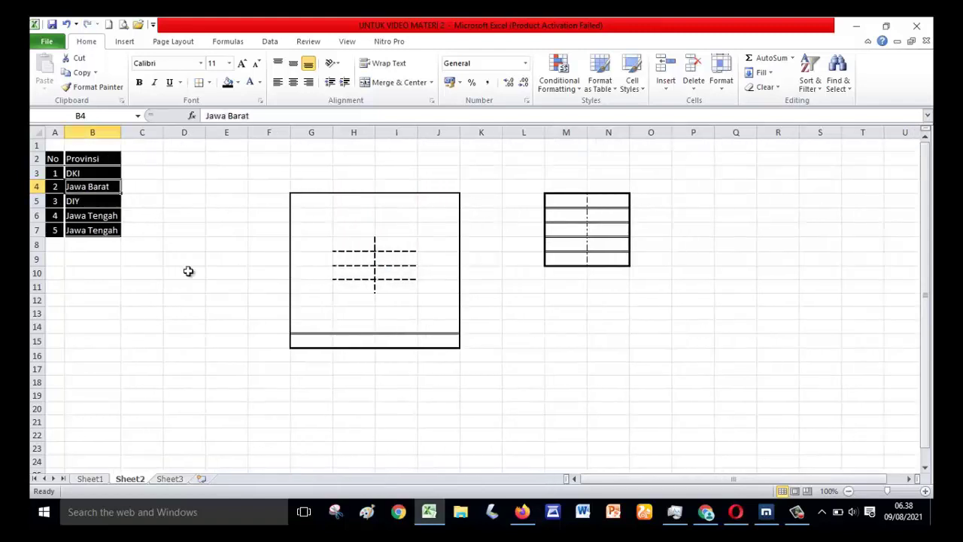
click(141, 273)
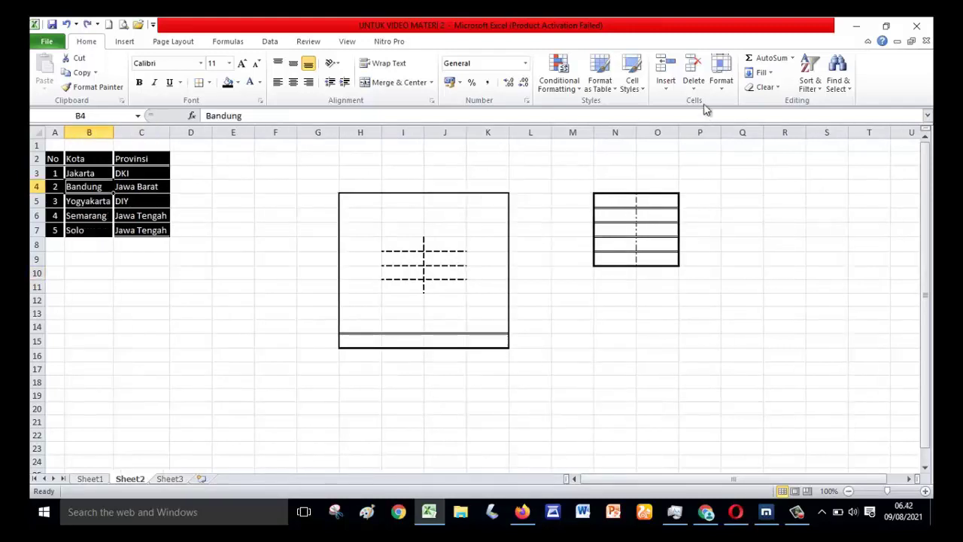
click(694, 84)
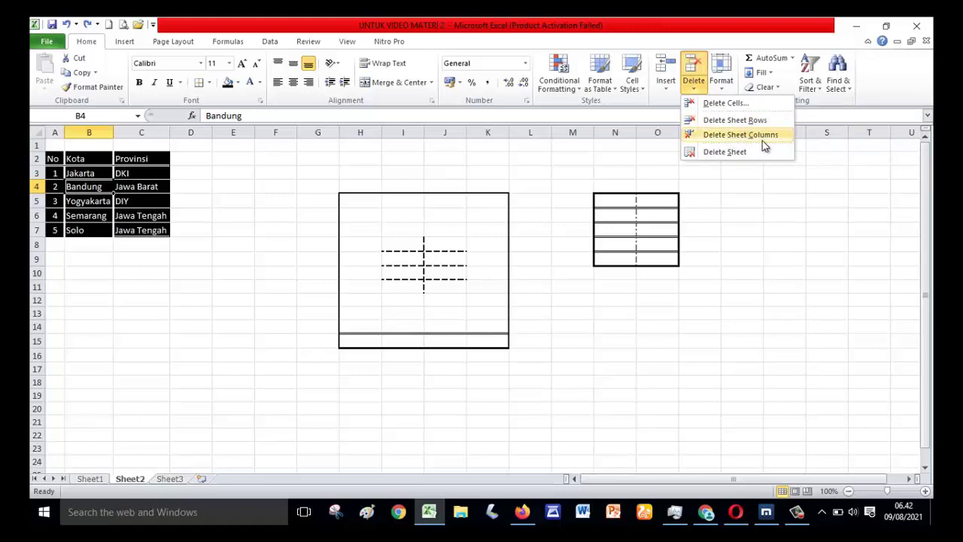
click(723, 103)
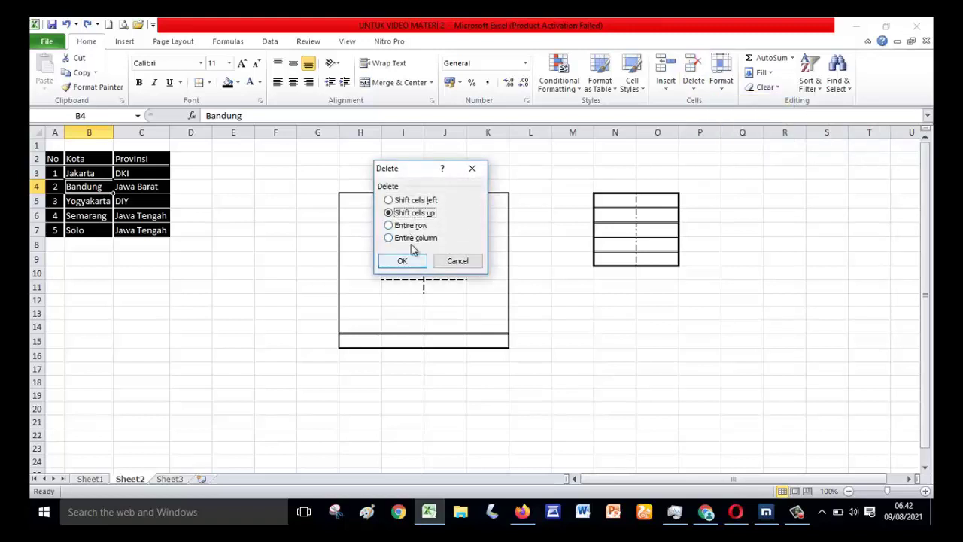
click(458, 260)
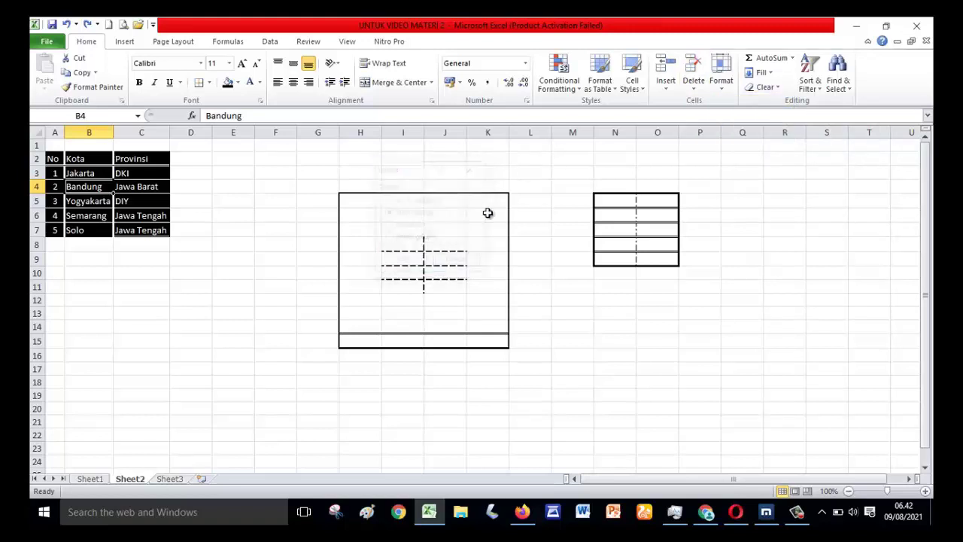
Step: Try deleting the Bandung row directly with the Delete Sheet Rows command, and undo the deletion
click(696, 86)
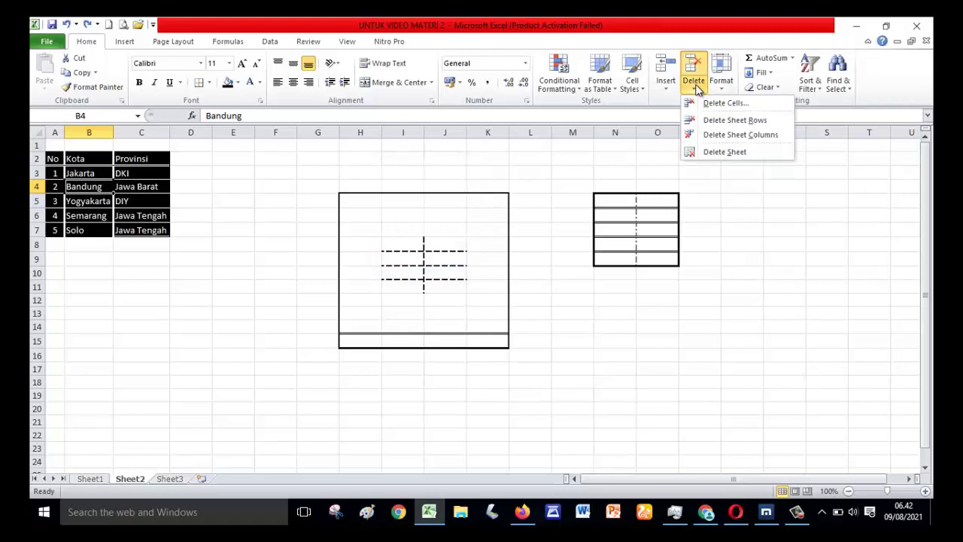
click(707, 118)
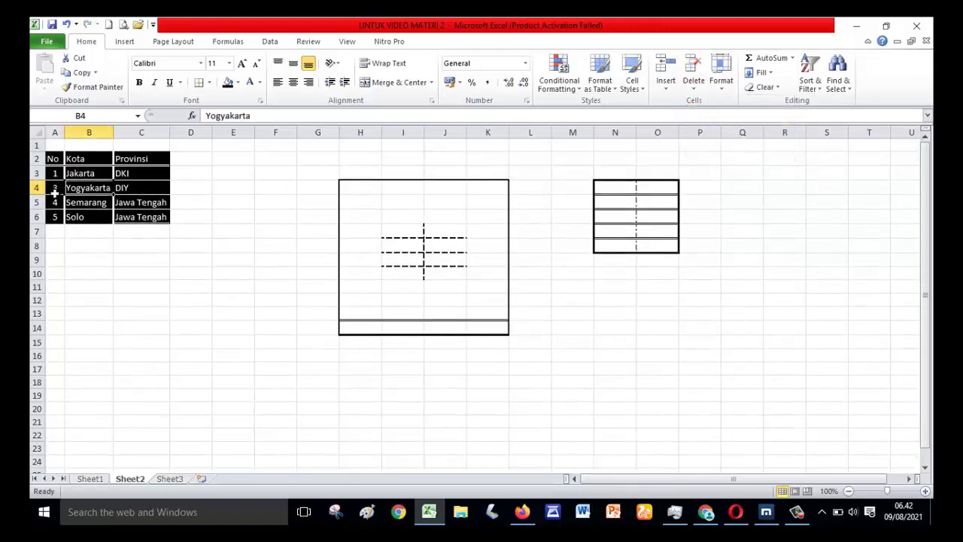
click(66, 25)
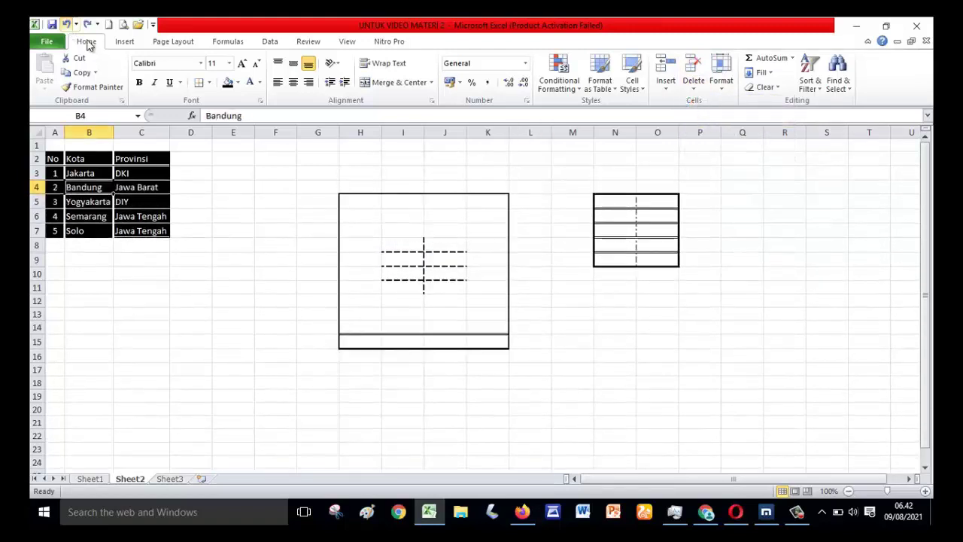
Step: Try deleting the Kota column directly with the Delete Sheet Columns command, and undo the deletion
click(692, 85)
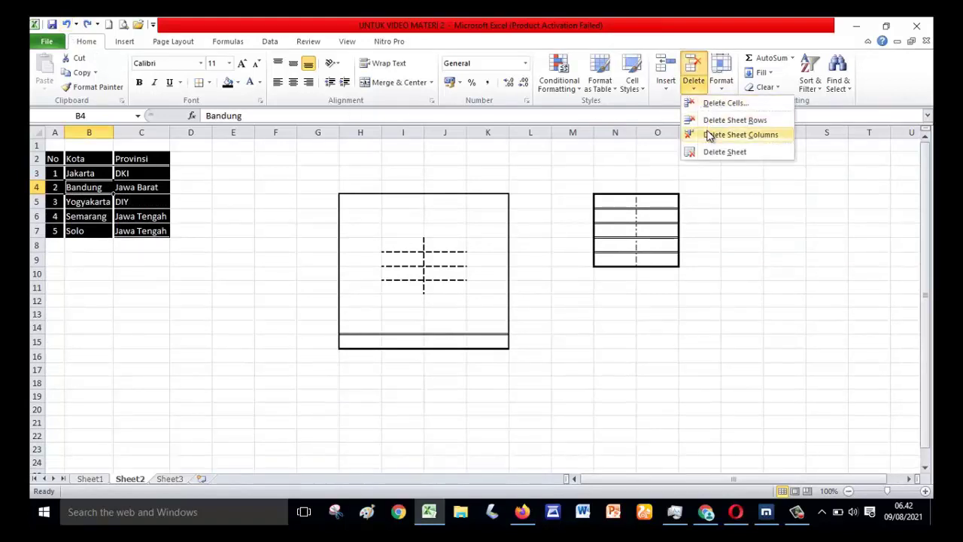
click(707, 133)
click(66, 25)
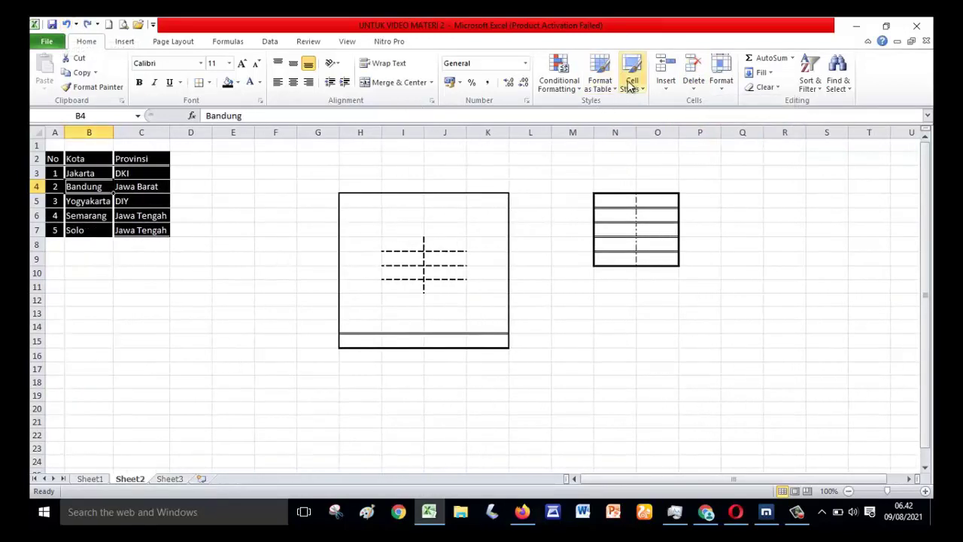
Step: Try deleting the Kota column through Delete Cells with the Entire column option, and undo the deletion
click(693, 87)
click(707, 103)
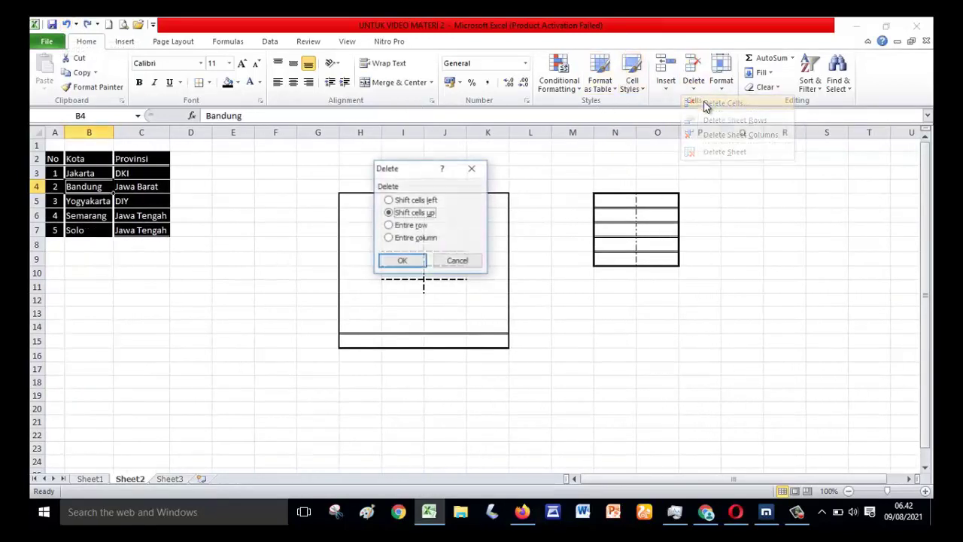
click(389, 236)
click(401, 259)
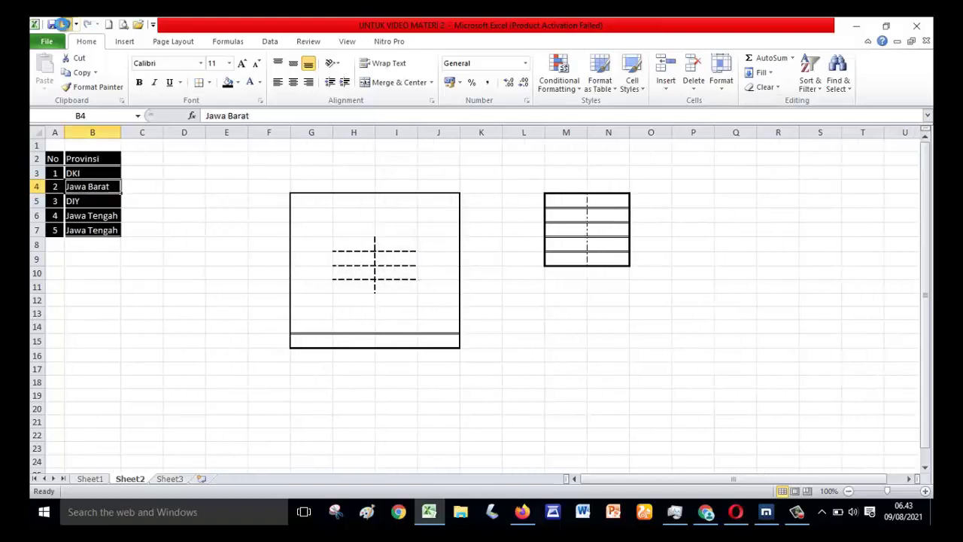
click(63, 24)
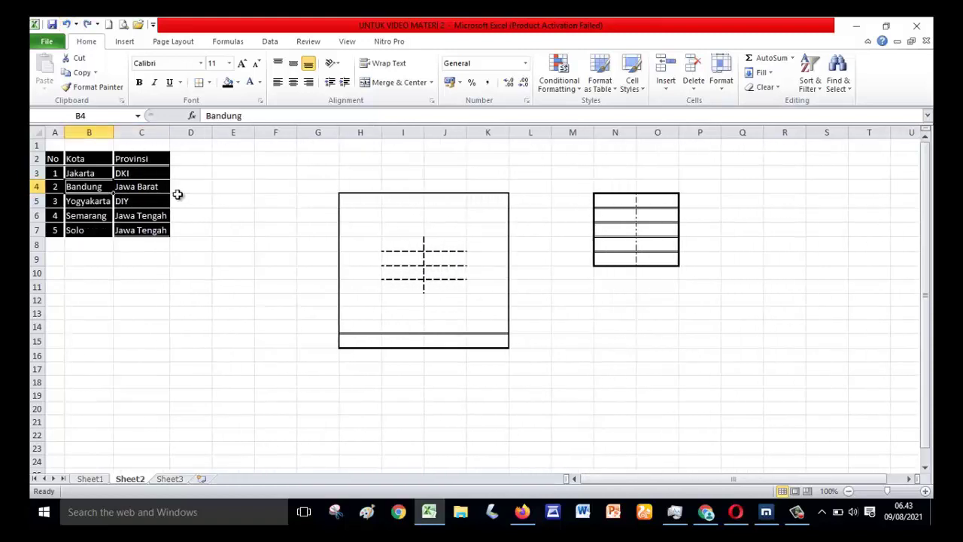
Step: Try inserting a row above Bandung through Insert Cells with the Entire row option, and undo the insertion
click(665, 87)
click(679, 102)
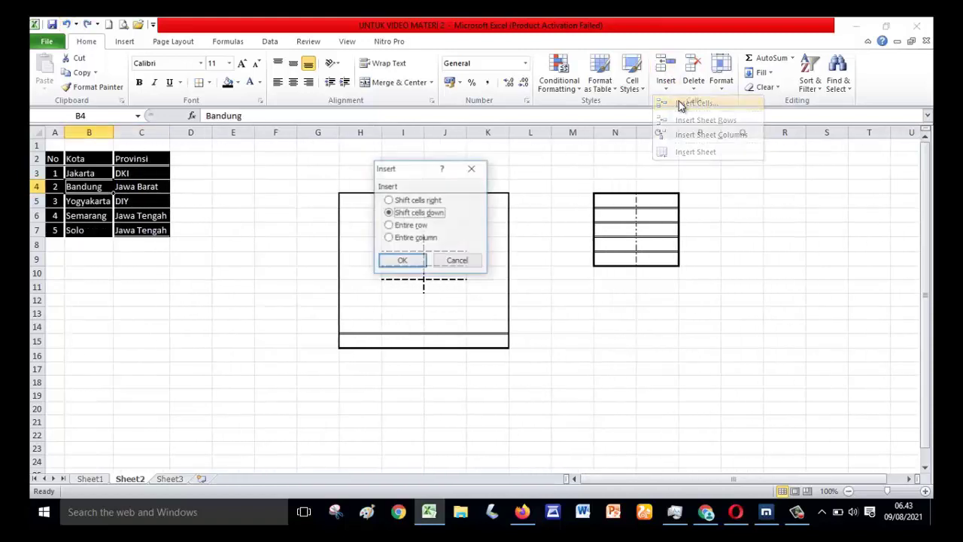
click(410, 225)
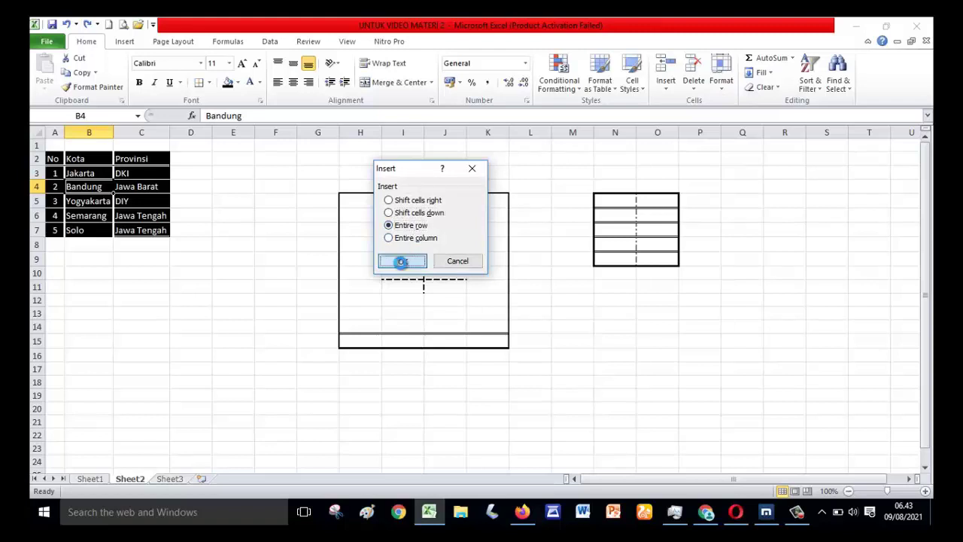
click(401, 260)
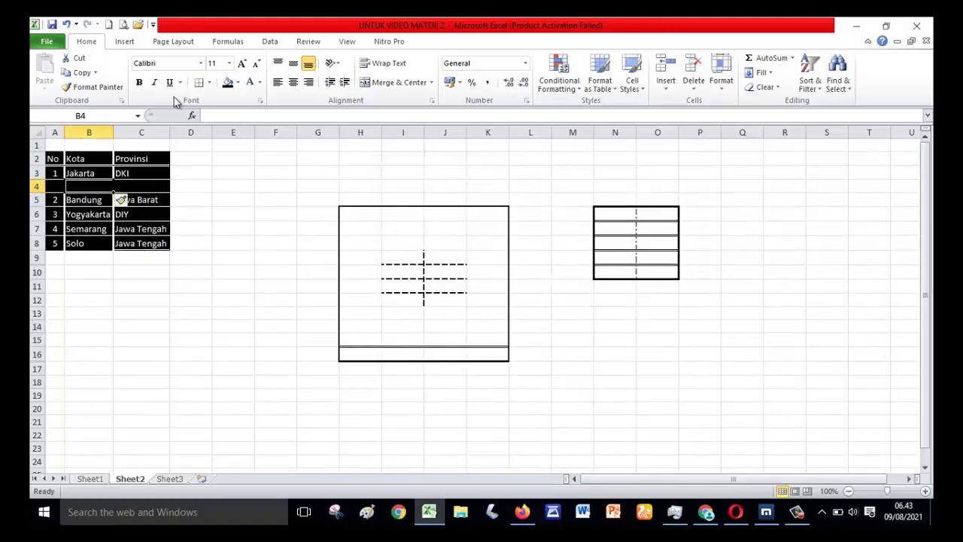
click(66, 25)
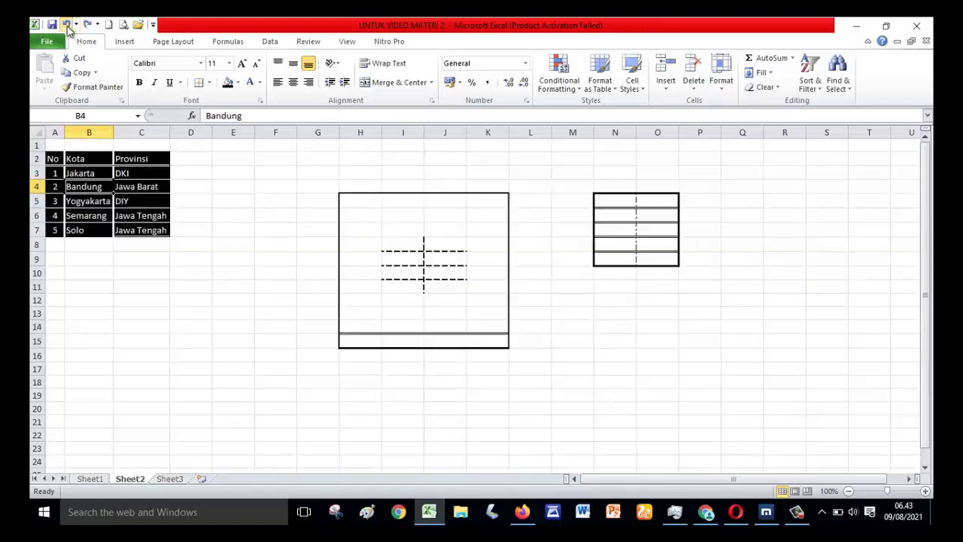
Step: Try inserting a row above Bandung directly with the Insert Sheet Rows command, and undo the insertion
click(663, 90)
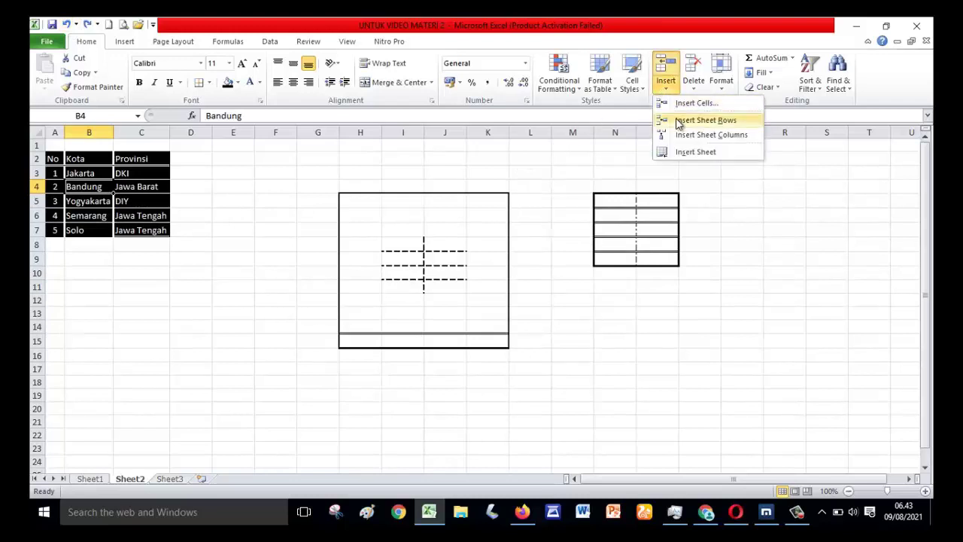
click(675, 120)
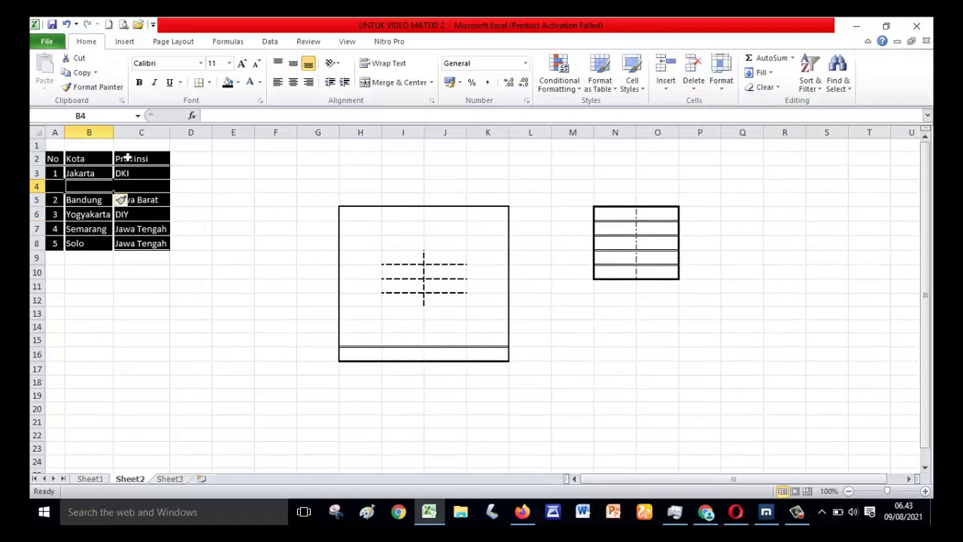
click(67, 25)
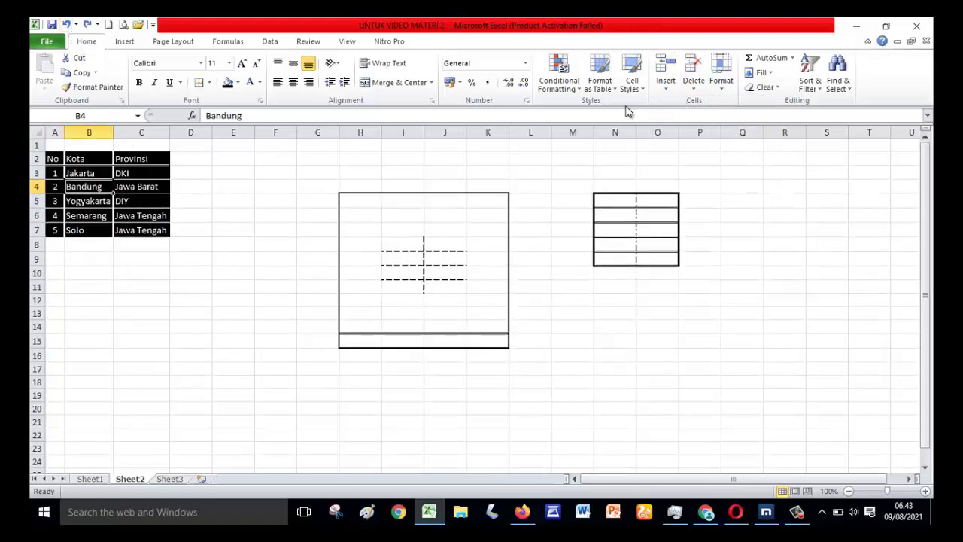
Step: Try inserting a blank cell at B4 with the Shift cells down option, and undo the insertion
click(672, 88)
click(677, 98)
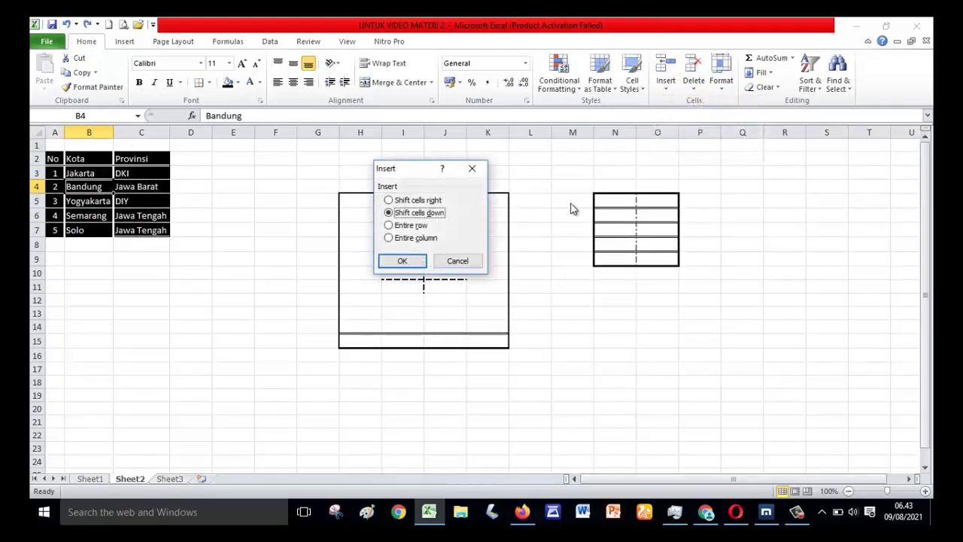
click(400, 260)
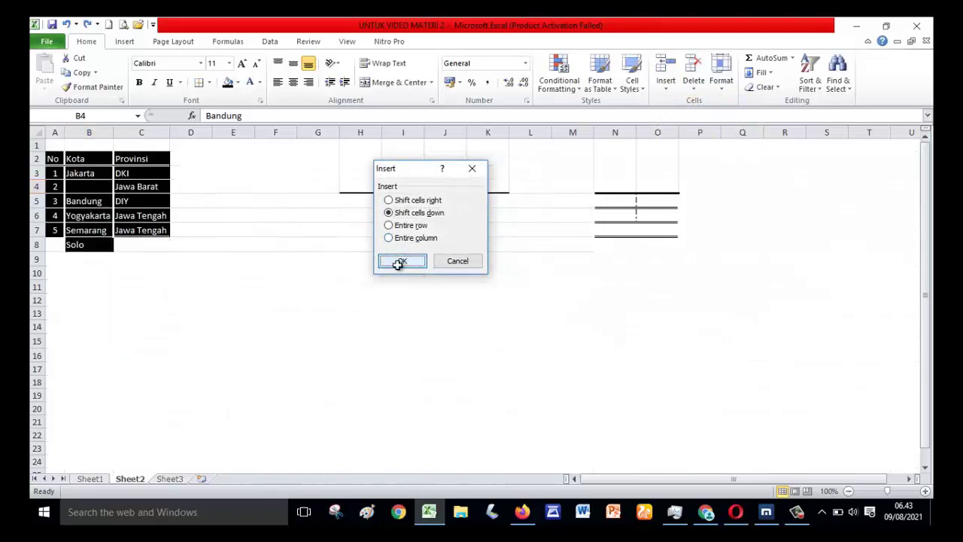
key(ctrl+z)
Step: Try inserting a column before Kota through Insert Cells with the Entire column option, and undo the insertion
click(665, 87)
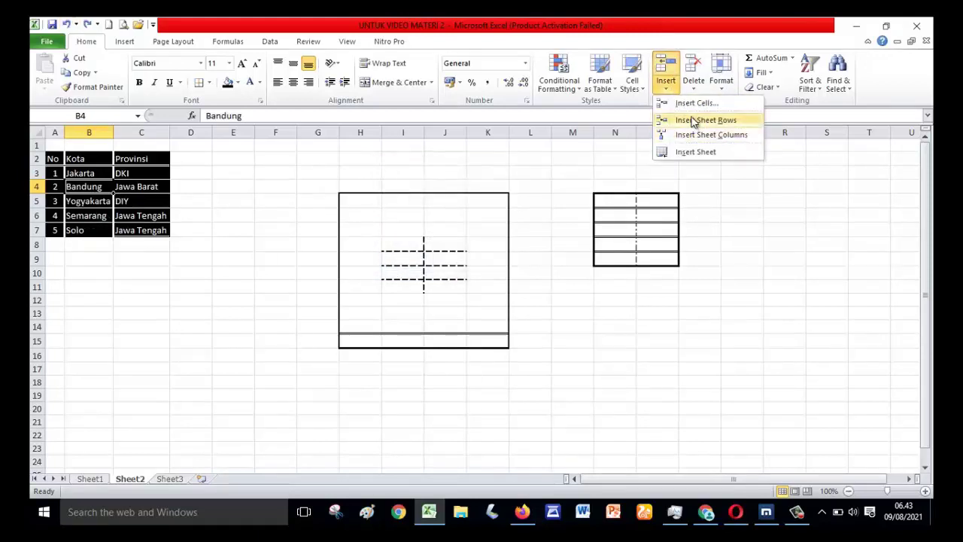
click(681, 103)
click(410, 238)
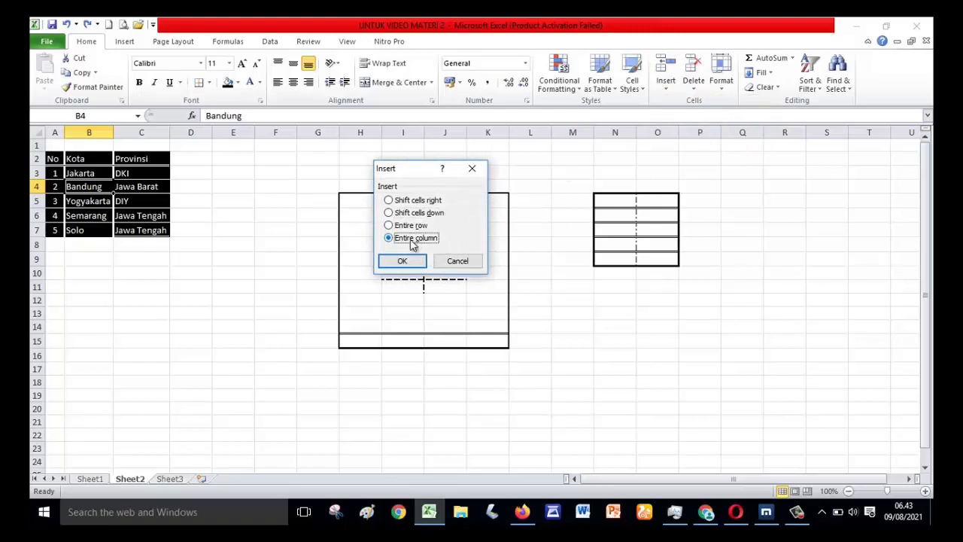
click(400, 261)
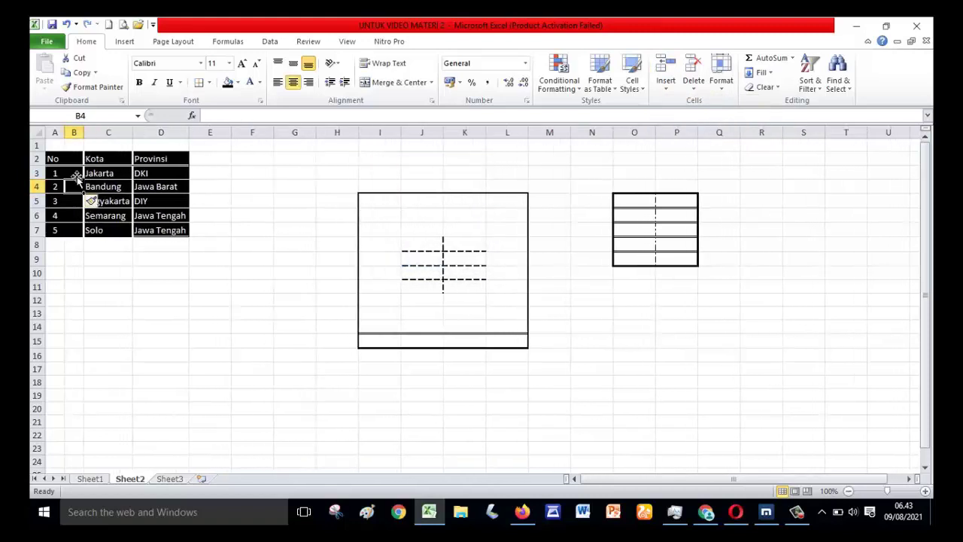
click(66, 24)
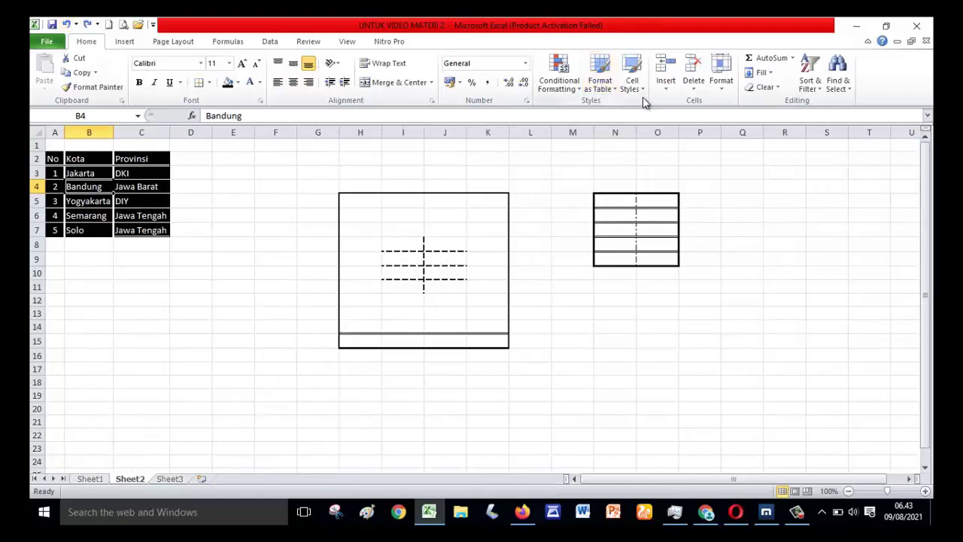
Step: Try inserting a column before Kota directly with the Insert Sheet Columns command, and undo the insertion
click(666, 83)
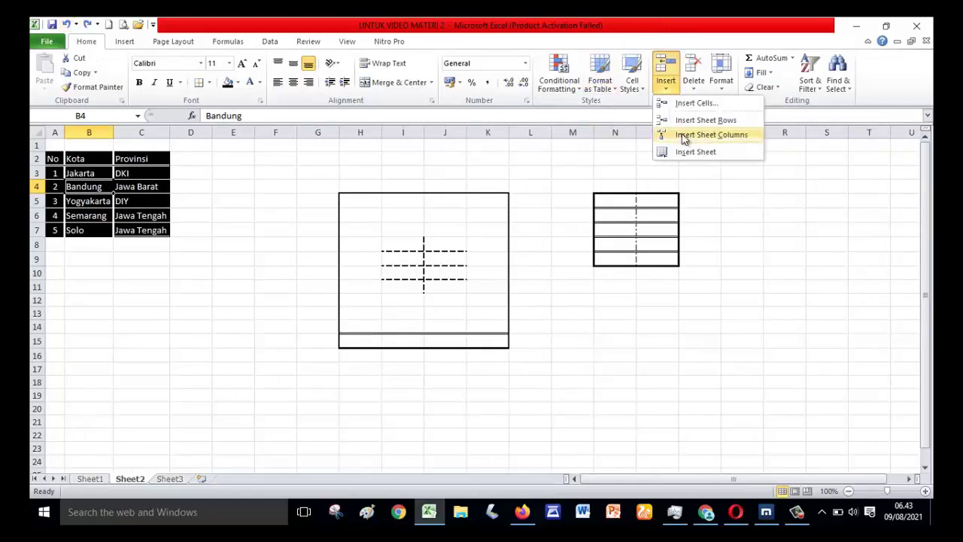
click(685, 137)
click(66, 24)
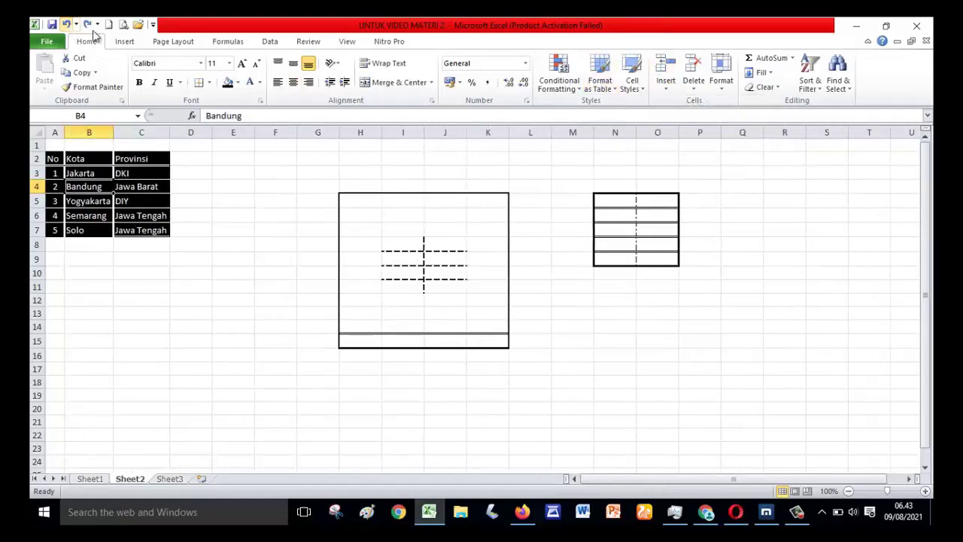
Step: Insert a new blank worksheet before Sheet2 with the Insert Sheet command, and look through the workbook's other sheets
click(666, 87)
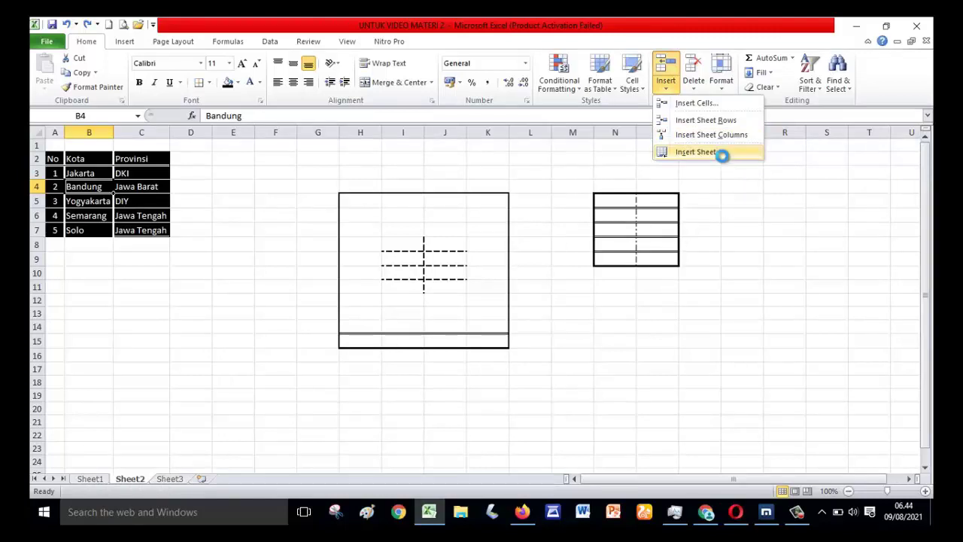
click(721, 155)
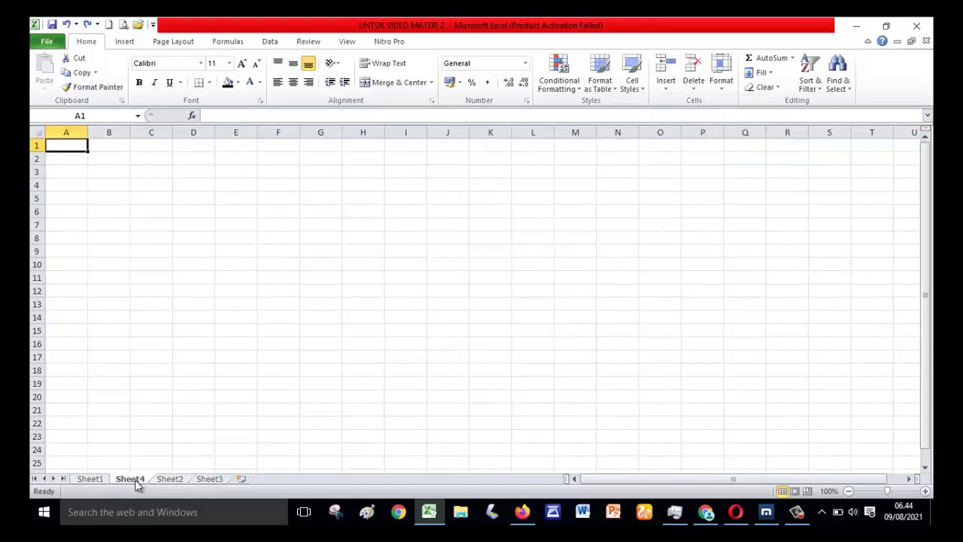
drag(135, 479, 136, 472)
click(170, 482)
click(203, 483)
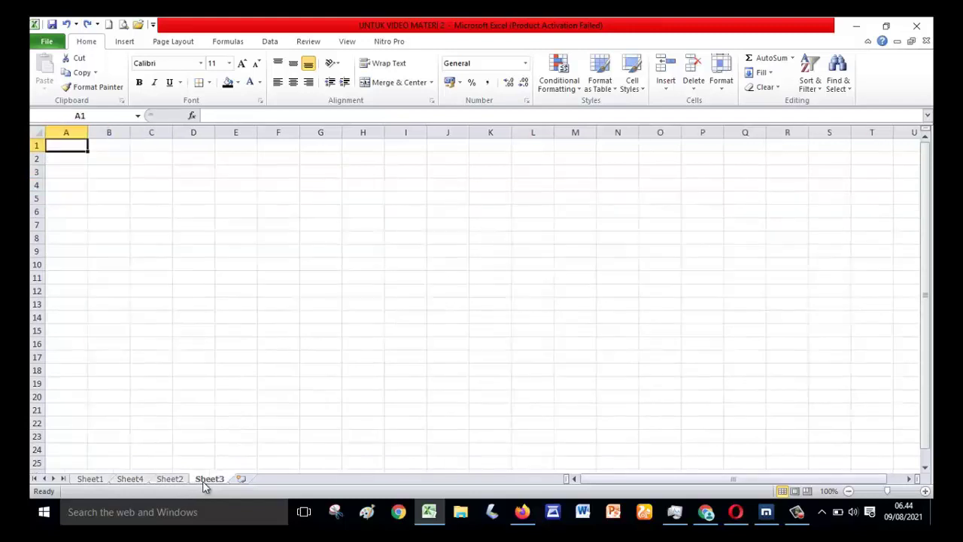
click(102, 485)
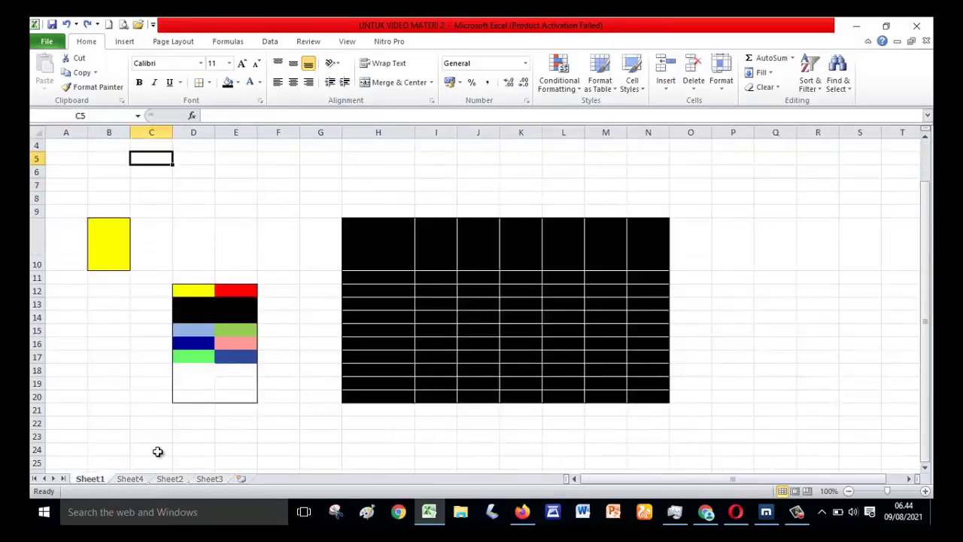
Step: Delete the newly inserted Sheet4 worksheet, and check the remaining Sheet1, Sheet2 and Sheet3
click(135, 482)
right_click(137, 482)
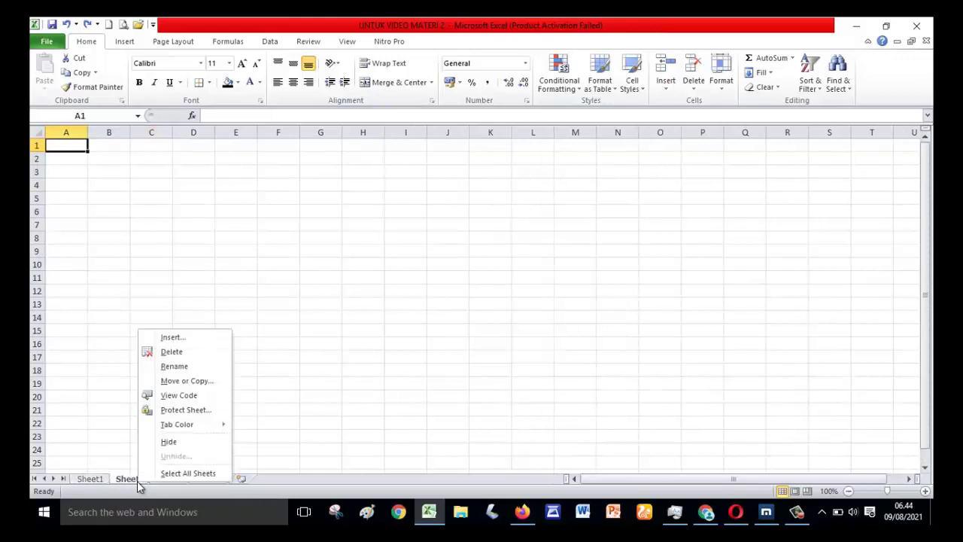
click(171, 352)
click(172, 356)
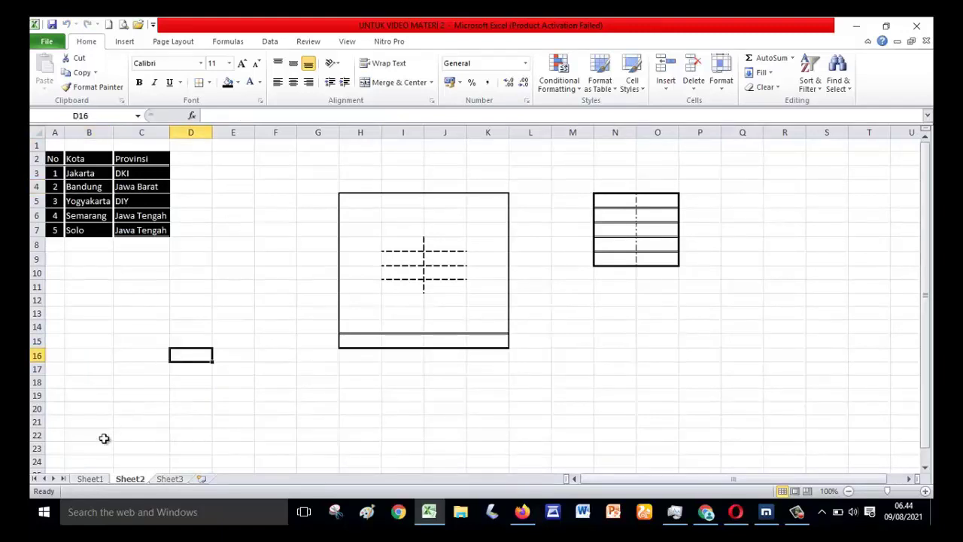
click(89, 480)
click(128, 479)
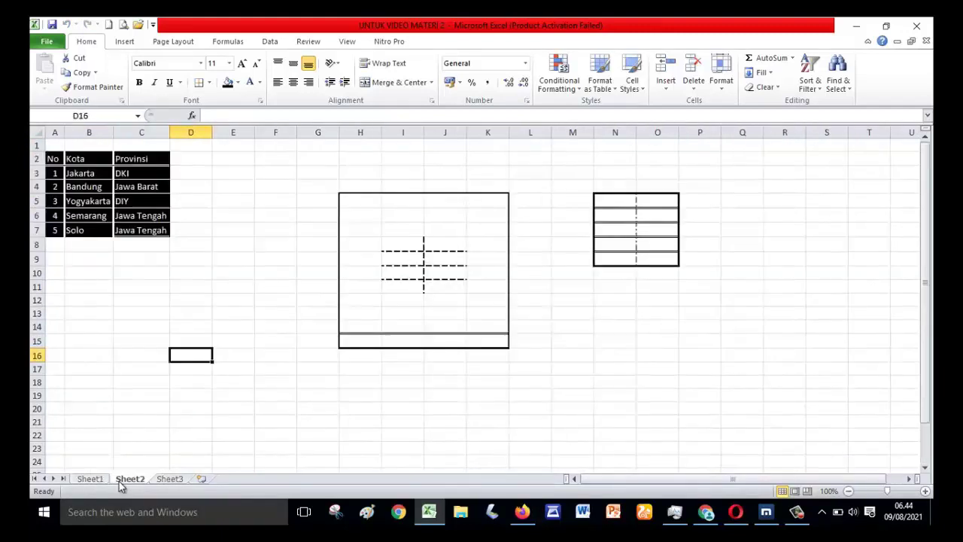
click(170, 479)
click(138, 479)
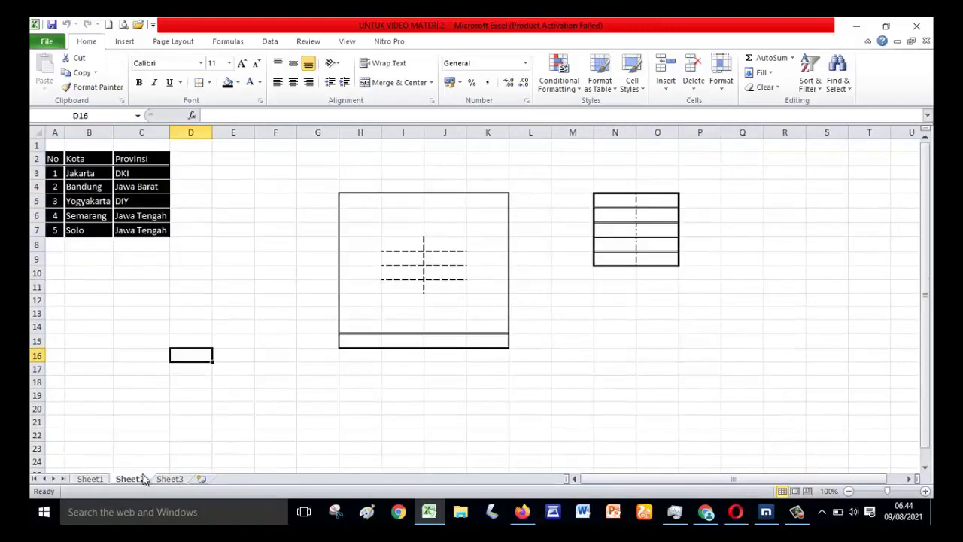
Step: Insert another blank worksheet before Sheet2, and remove it with the Delete Sheet command
click(673, 88)
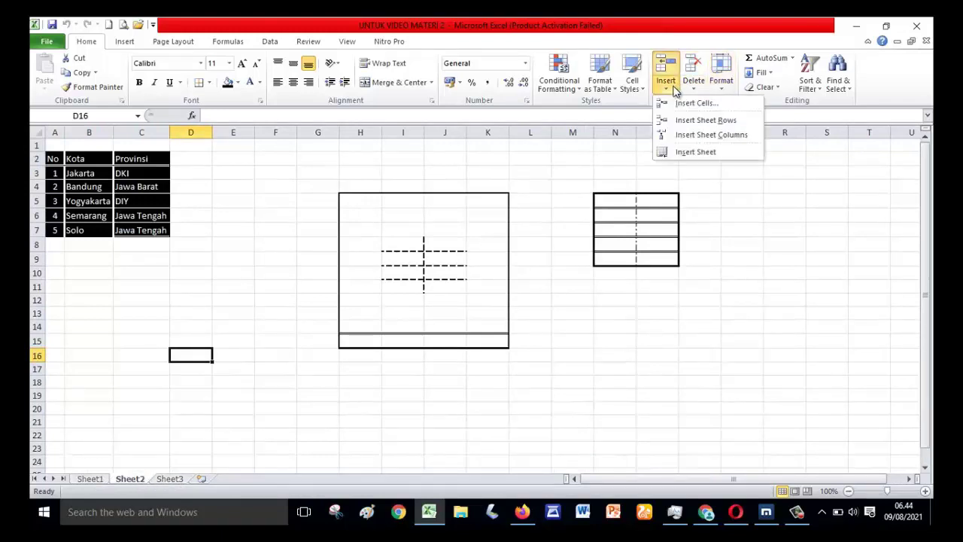
click(686, 151)
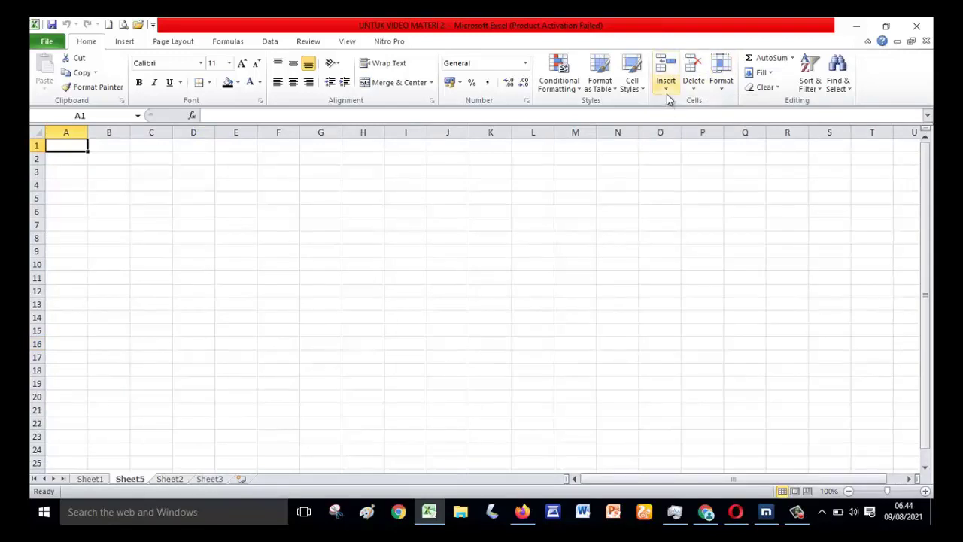
click(687, 93)
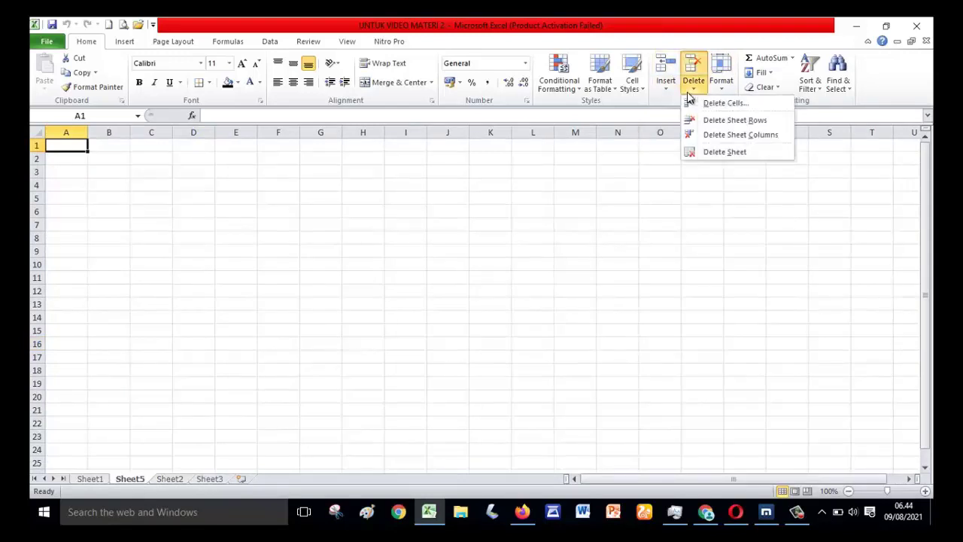
click(705, 153)
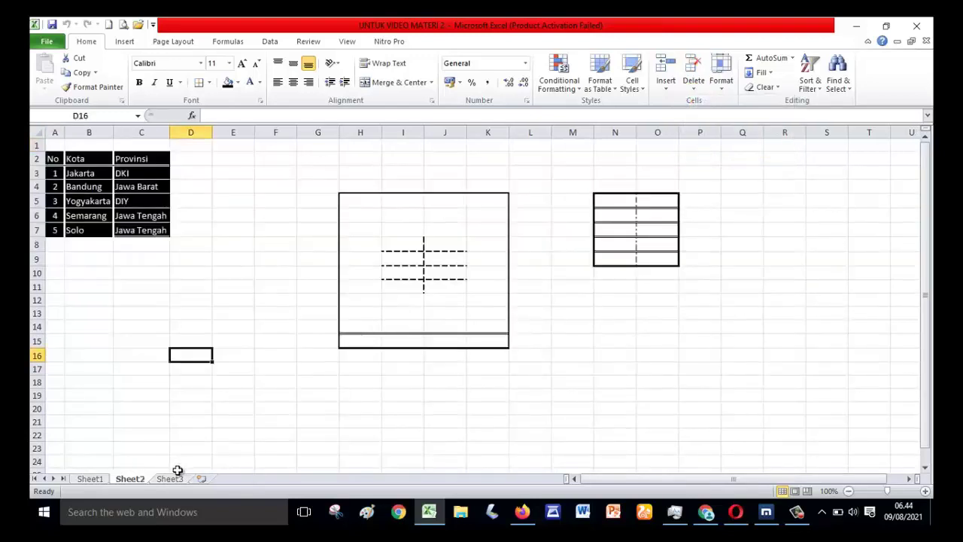
Step: On Sheet1, go to cell A1, jump to the last column of row 1, and return to A1
click(91, 479)
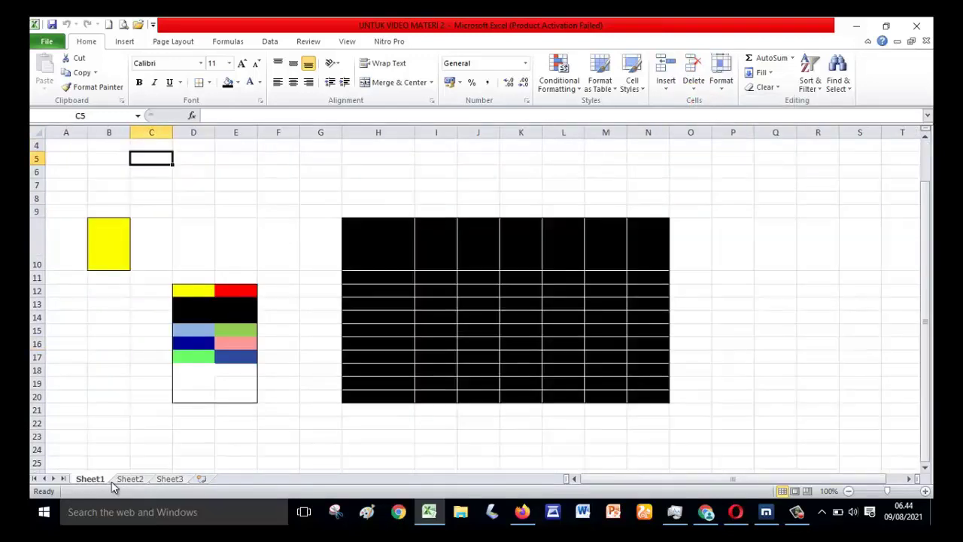
click(149, 318)
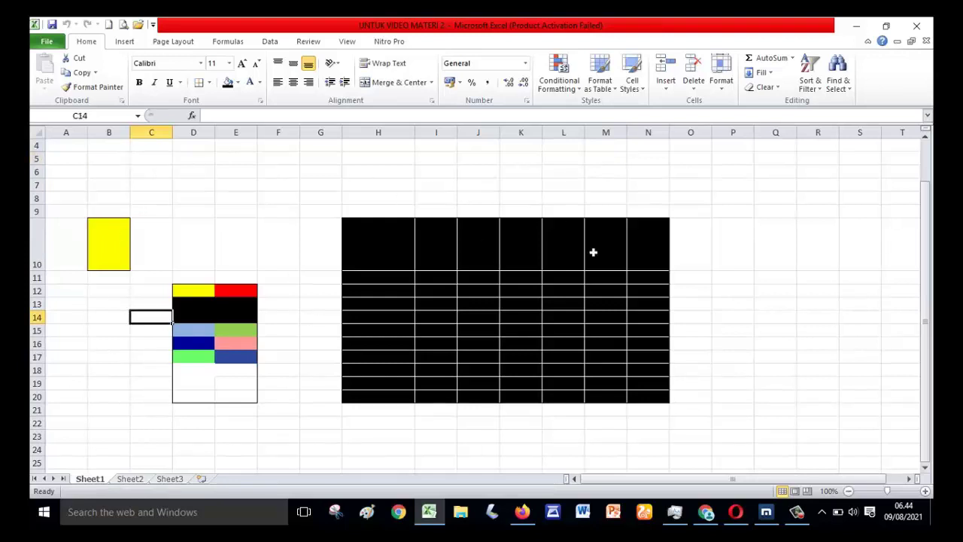
click(77, 148)
key(Up)
key(Up)
key(Up)
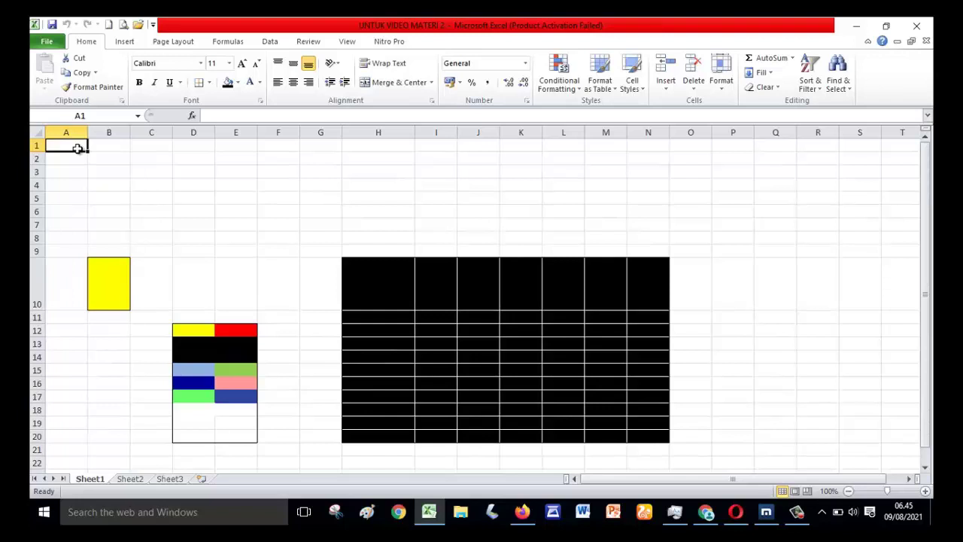
key(ctrl+Right)
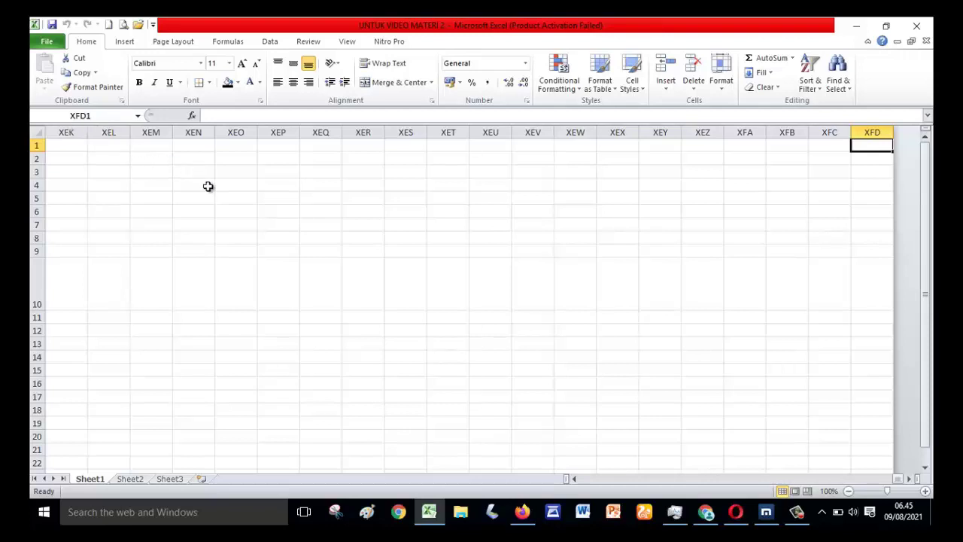
key(ctrl+Home)
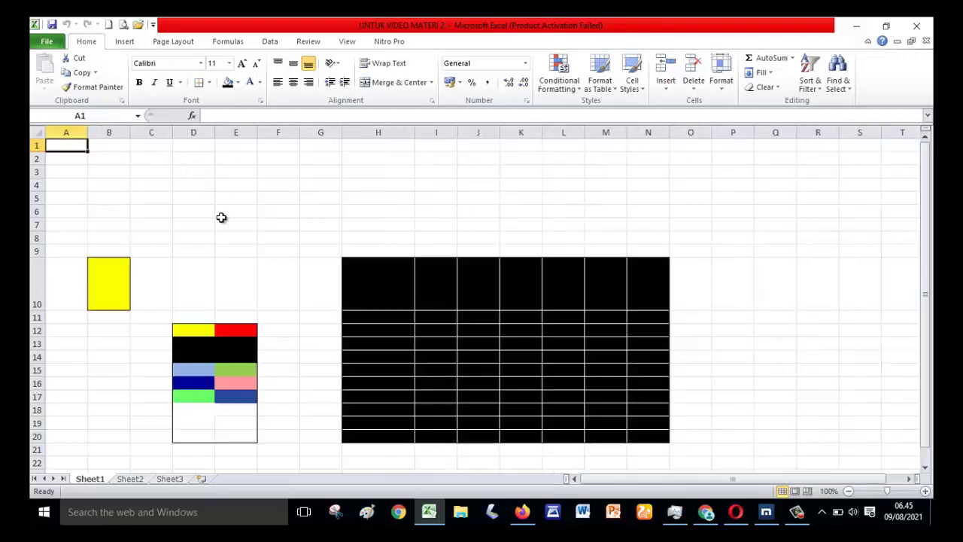
Step: Examine the column lettering along row 1 of Sheet1 from A to beyond Z, and go back to Z1
key(Right)
key(Right)
key(Right)
key(Right)
key(Right)
key(Right)
key(Right)
key(Right)
key(Right)
key(Right)
key(Right)
key(Right)
key(Right)
key(Right)
key(Right)
key(Right)
key(Right)
key(Right)
key(Right)
key(Right)
key(Right)
key(Right)
key(Right)
key(Right)
key(Right)
key(Right)
key(Right)
key(Right)
key(Right)
key(Right)
key(Right)
key(Right)
key(Right)
key(Right)
key(Right)
key(Right)
key(Right)
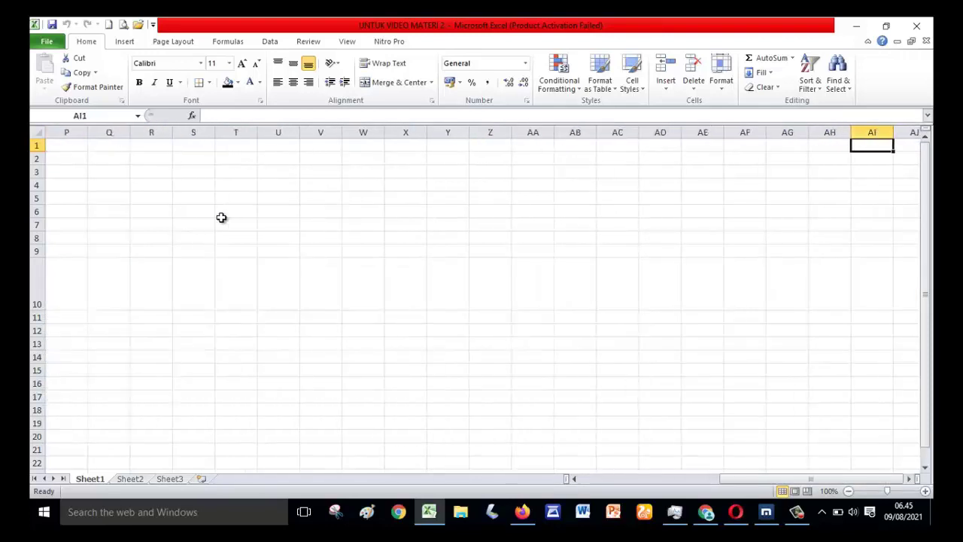
key(Left)
key(Left)
key(Left)
key(Left)
key(Left)
key(Left)
key(Left)
key(Left)
key(Left)
key(Left)
key(Left)
key(Left)
key(Left)
key(Left)
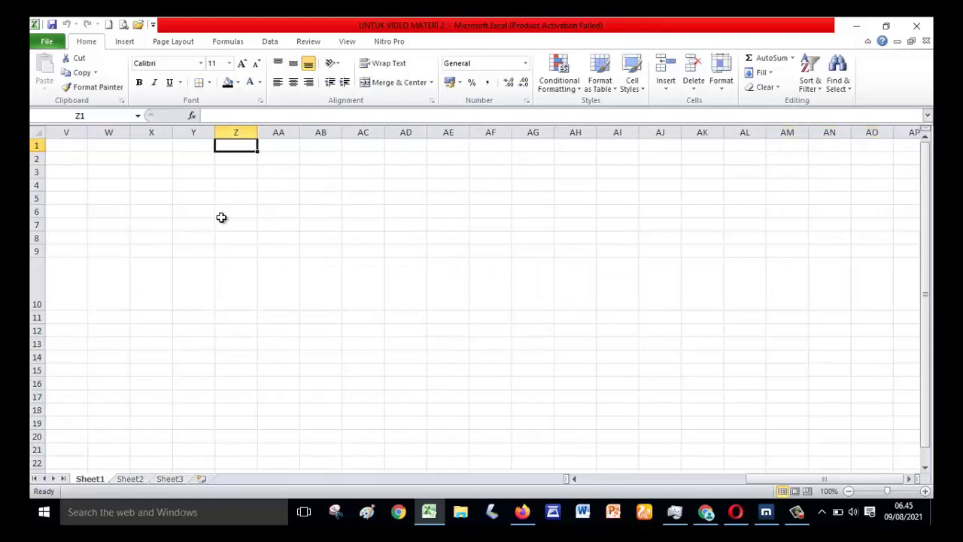
Step: Examine how the column lettering continues along row 1 from Z through AA up to AZ
key(Right)
key(Right)
key(Right)
key(Right)
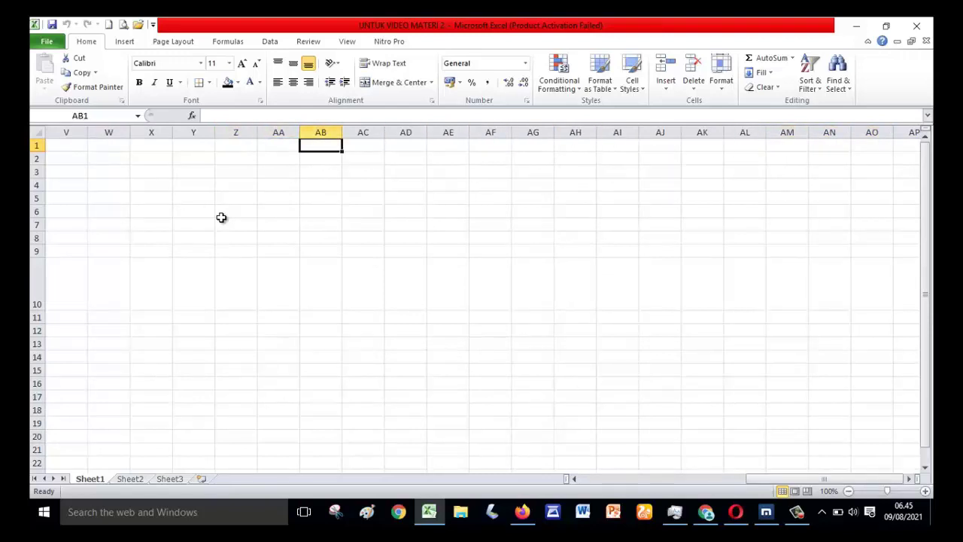
key(Right)
key(Right)
key(Right)
key(Right)
key(Right)
key(Right)
key(Right)
key(Right)
key(Right)
key(Right)
key(Right)
key(Right)
key(Right)
key(Right)
key(Right)
key(Right)
key(Right)
key(Right)
key(Right)
key(Right)
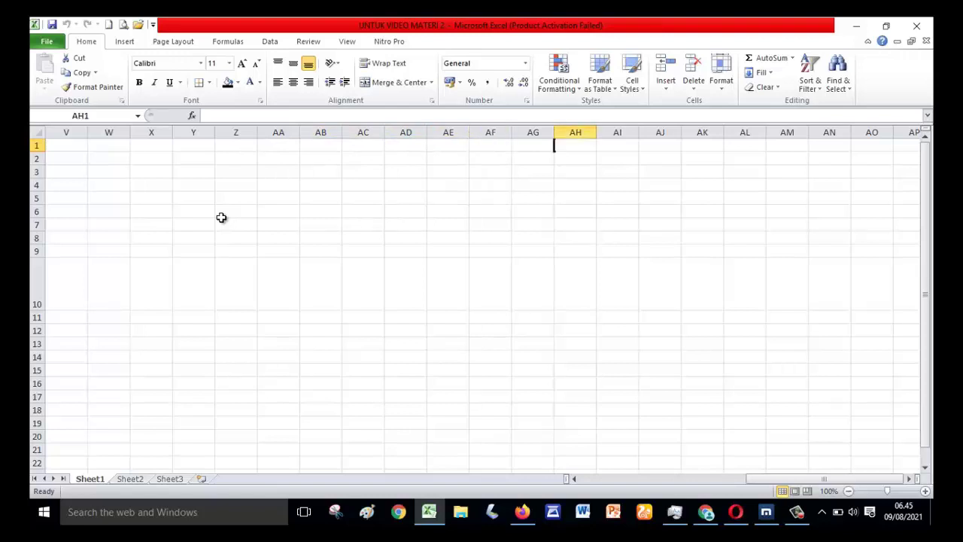
key(Right)
key(Right)
key(Right)
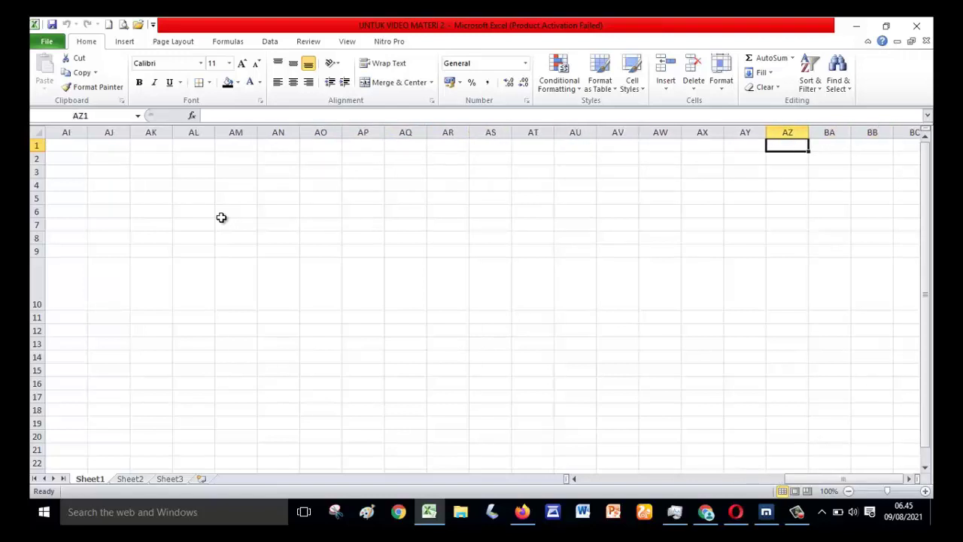
Step: Examine how the column lettering continues along row 1 of Sheet1 from AZ through the B-series to CA
key(Right)
key(Right)
key(Right)
key(Right)
key(Right)
key(Right)
key(Right)
key(Right)
key(Right)
key(Right)
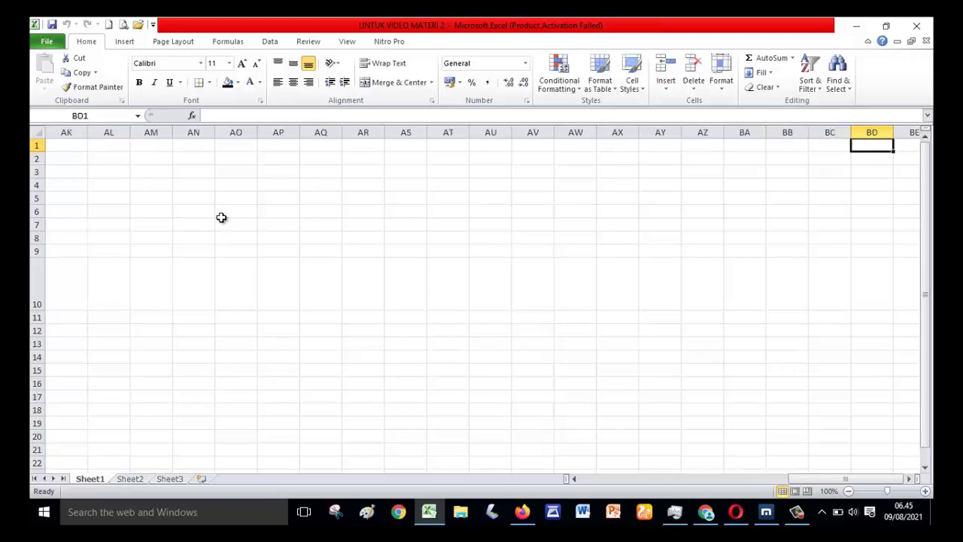
key(Right)
key(Right)
key(Right)
key(Right)
key(Right)
key(Right)
key(Right)
key(Right)
key(Right)
key(Right)
key(Right)
key(Right)
key(Right)
key(Right)
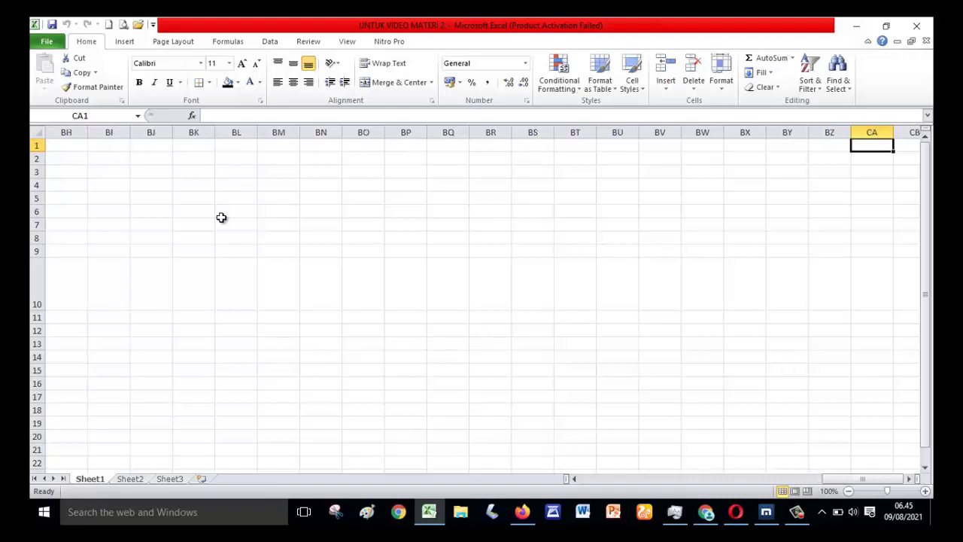
Step: Examine the two-letter column headings along row 1 of Sheet1 from CA onward to UV
key(Right)
key(Right)
key(Right)
key(Right)
key(Right)
key(Right)
key(Right)
key(Right)
key(Right)
key(Right)
key(Right)
key(Right)
key(Right)
key(Right)
key(Right)
key(Right)
key(Right)
key(Right)
key(Right)
key(Right)
key(Right)
key(Right)
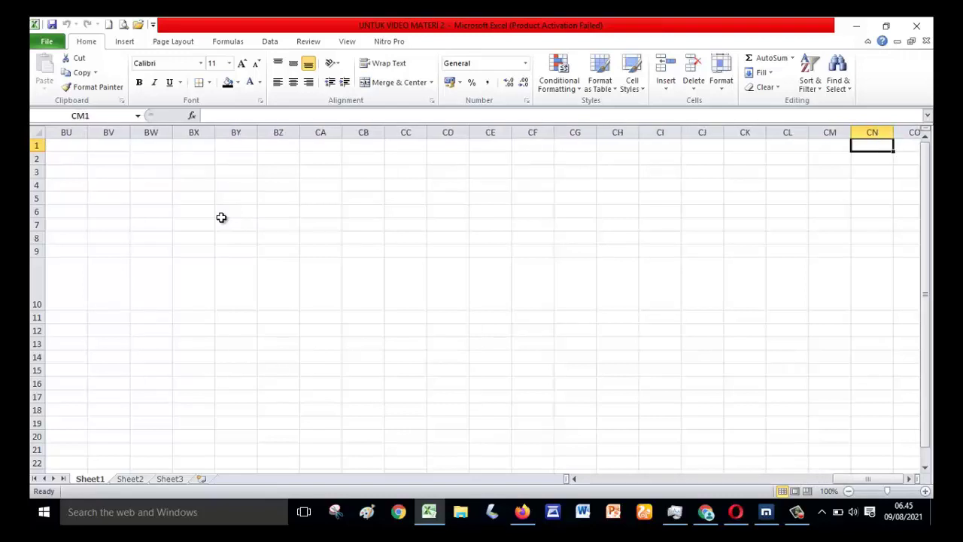
key(Right)
key(Right)
key(Right)
key(Right)
key(Right)
key(Right)
key(Right)
key(Right)
key(Right)
key(Right)
key(Right)
key(Right)
key(Right)
key(Right)
key(Right)
key(Right)
key(Right)
key(Right)
key(Right)
key(Right)
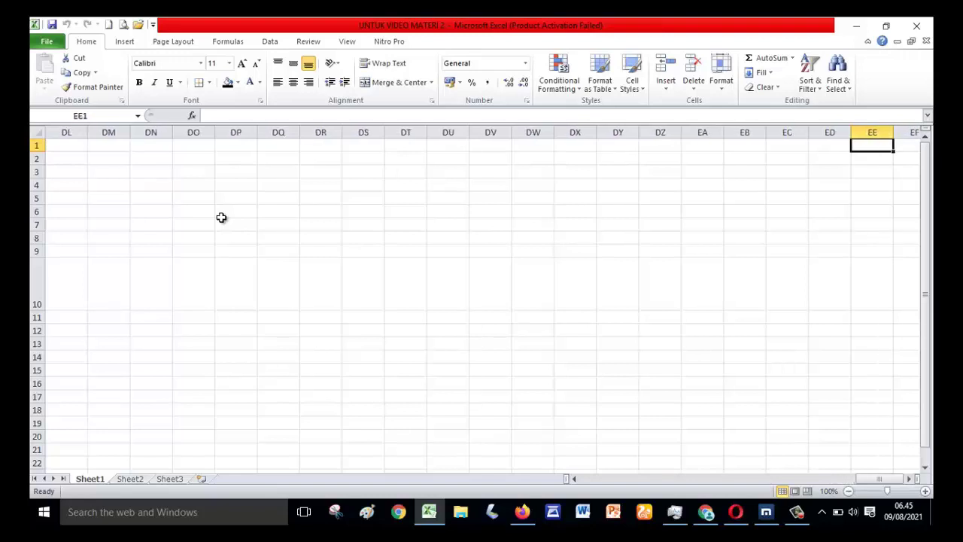
key(Right)
key(Right)
key(Right)
key(Right)
key(Right)
key(Right)
key(Right)
key(Right)
key(Right)
key(Right)
key(Right)
key(Right)
key(Right)
key(Right)
key(Right)
key(Right)
key(Right)
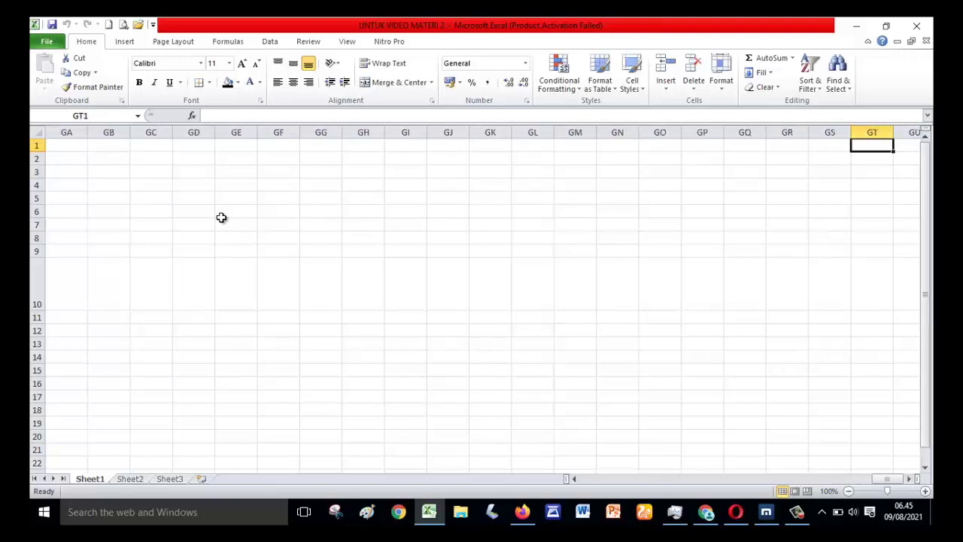
key(Right)
key(Right)
key(Right)
key(Right)
key(Right)
key(Right)
key(Right)
key(Right)
key(Right)
key(Right)
key(Right)
key(Right)
key(Right)
key(Right)
key(Right)
key(Right)
key(Right)
key(Right)
key(Right)
key(Right)
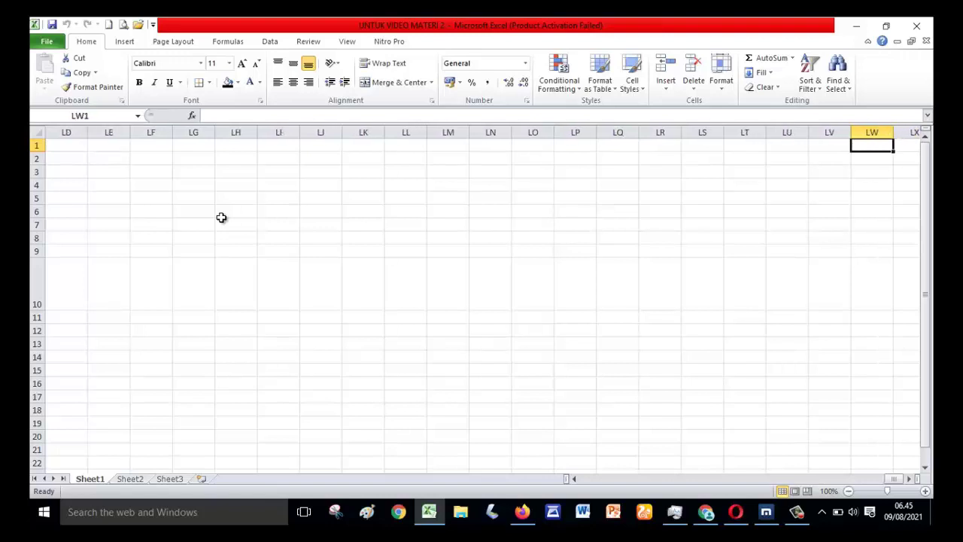
key(Right)
key(Right)
key(Right)
key(Right)
key(Right)
key(Right)
key(Right)
key(Right)
key(Right)
key(Right)
key(Right)
key(Right)
key(Right)
key(Right)
key(Right)
key(Right)
key(Right)
key(Right)
key(Right)
key(Right)
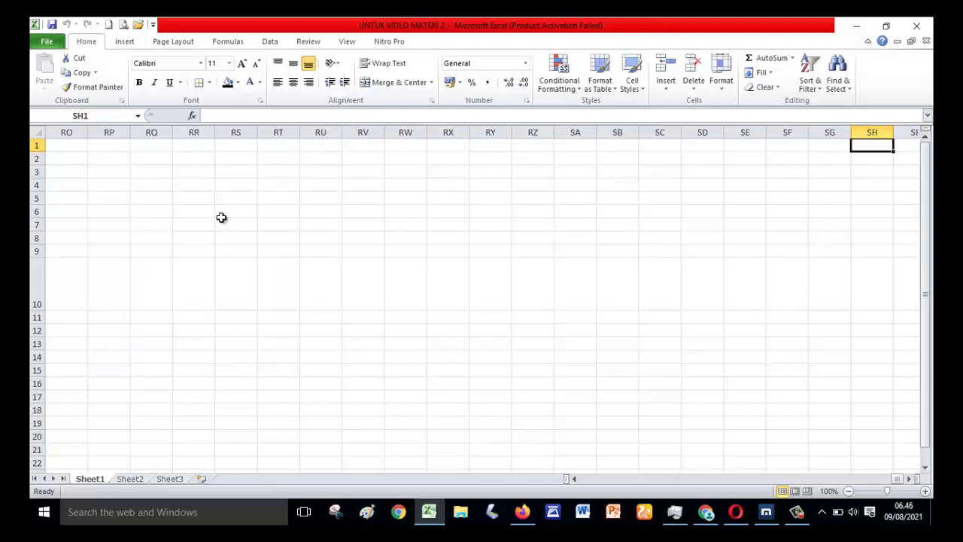
key(Right)
key(Right)
key(Right)
key(Right)
key(Right)
key(Right)
key(Right)
key(Right)
key(Right)
key(Right)
key(Right)
key(Right)
key(Right)
key(Right)
key(Right)
key(Right)
key(Right)
key(Right)
key(Right)
key(Right)
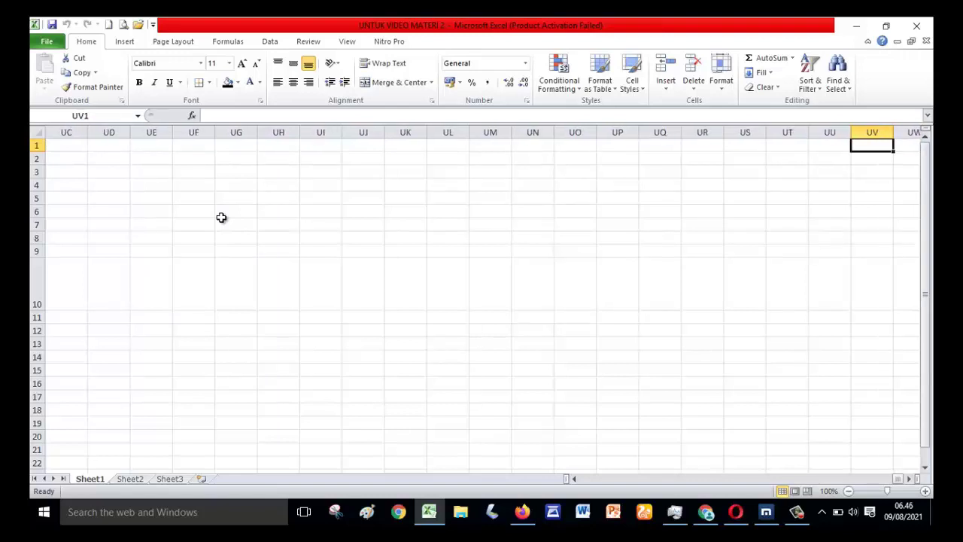
Step: Examine the two-letter column headings along row 1 of Sheet1 from UV through the W, X and Y series to the end of the Z-series
key(Right)
key(Right)
key(Right)
key(Right)
key(Right)
key(Right)
key(Right)
key(Right)
key(Right)
key(Right)
key(Right)
key(Right)
key(Right)
key(Right)
key(Right)
key(Right)
key(Right)
key(Right)
key(Right)
key(Right)
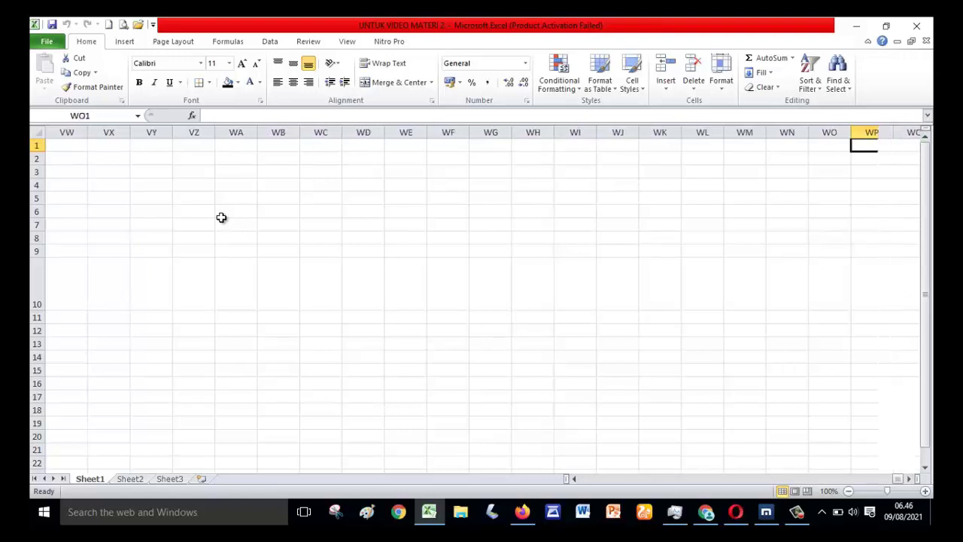
key(Right)
key(Right)
key(Right)
key(Right)
key(Right)
key(Right)
key(Right)
key(Right)
key(Right)
key(Right)
key(Right)
key(Right)
key(Right)
key(Right)
key(Right)
key(Right)
key(Right)
key(Right)
key(Right)
key(Right)
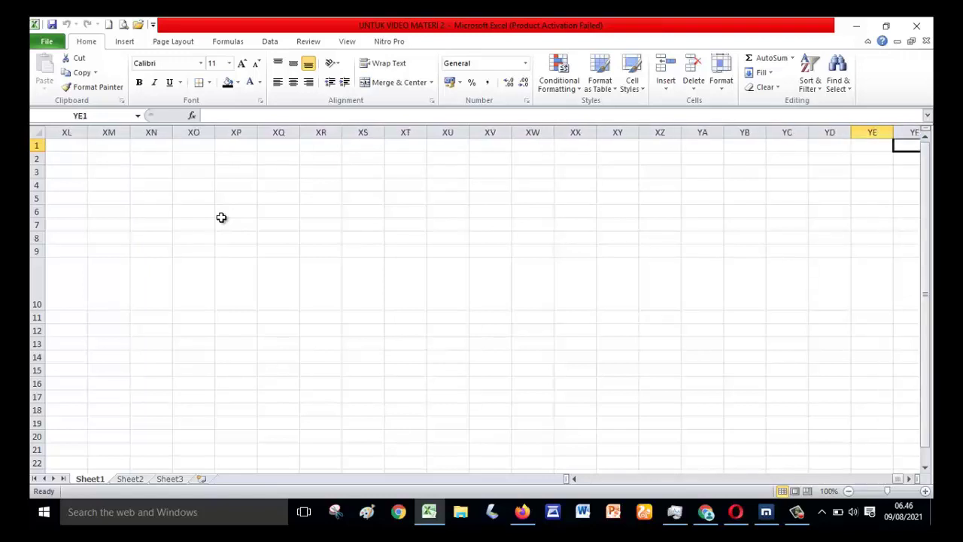
key(Right)
key(Right)
key(Right)
key(Right)
key(Right)
key(Right)
key(Right)
key(Right)
key(Right)
key(Right)
key(Right)
key(Right)
key(Right)
key(Right)
key(Right)
key(Right)
key(Right)
key(Right)
key(Right)
key(Right)
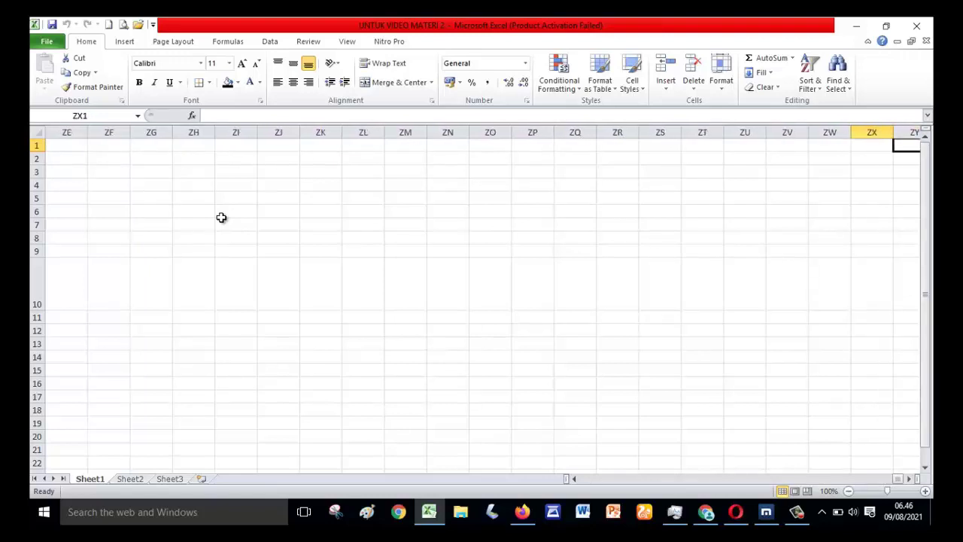
Step: Examine how the column headings along row 1 change from ZZ to three letters, starting at AAA
key(Left)
key(Left)
key(Left)
key(Left)
key(Left)
key(Left)
key(Left)
key(Left)
key(Left)
key(Left)
key(Left)
key(Left)
key(Left)
key(Left)
key(Left)
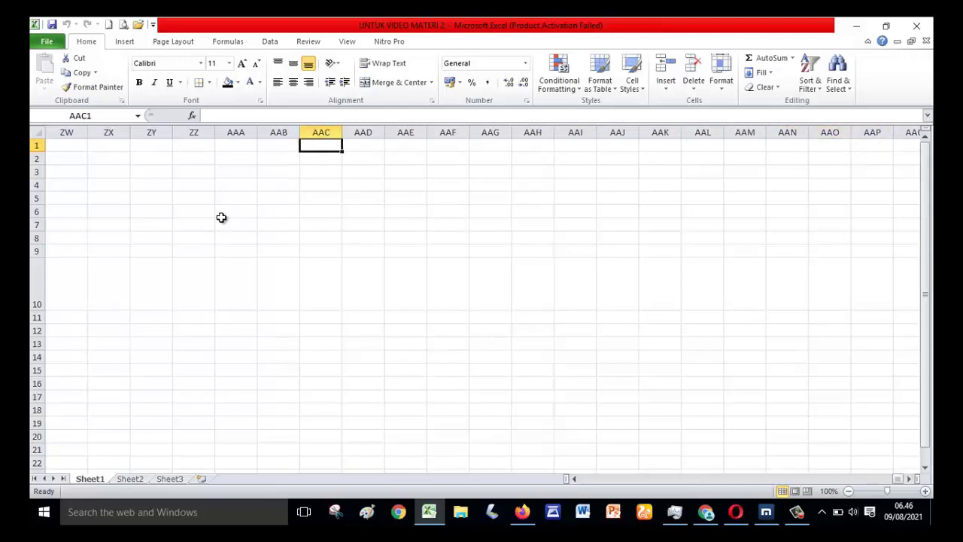
key(Right)
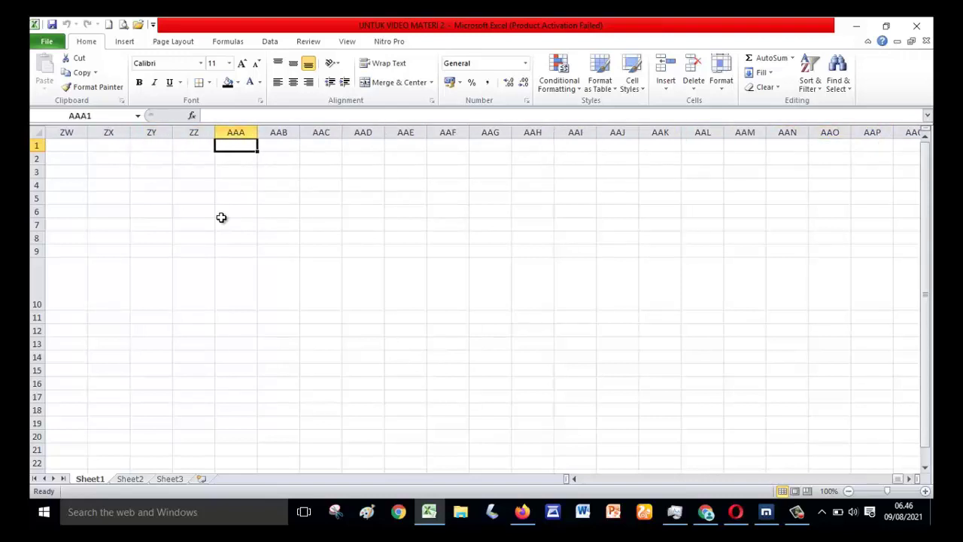
key(Right)
key(Right)
key(Right)
key(Right)
key(Right)
key(Right)
key(Right)
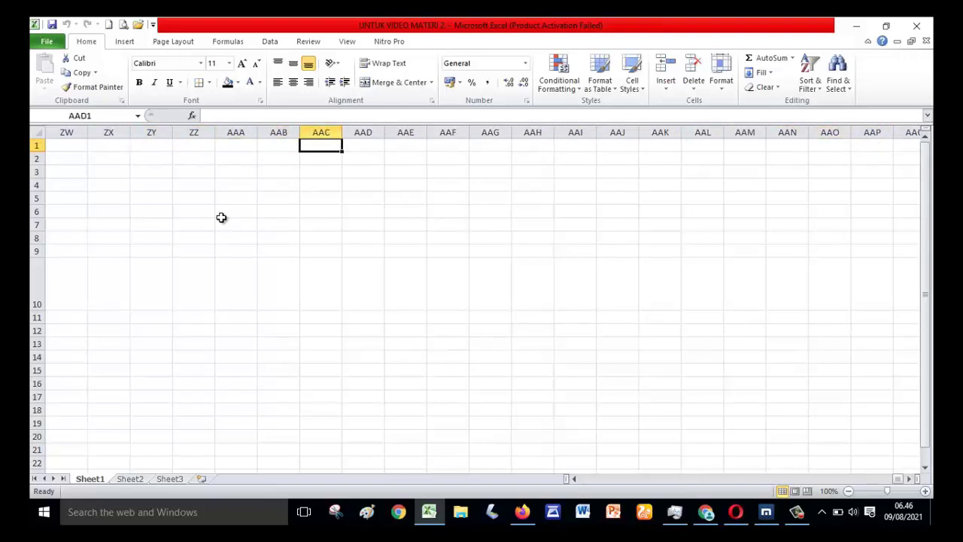
key(Left)
key(Left)
key(Left)
key(Left)
key(Left)
key(Left)
Step: Examine the three-letter column headings along row 1 from AAA through AAZ to ABA
key(Right)
key(Right)
key(Right)
key(Right)
key(Right)
key(Right)
key(Right)
key(Right)
key(Right)
key(Right)
key(Right)
key(Right)
key(Right)
key(Right)
key(Right)
key(Right)
key(Right)
key(Right)
key(Right)
key(Right)
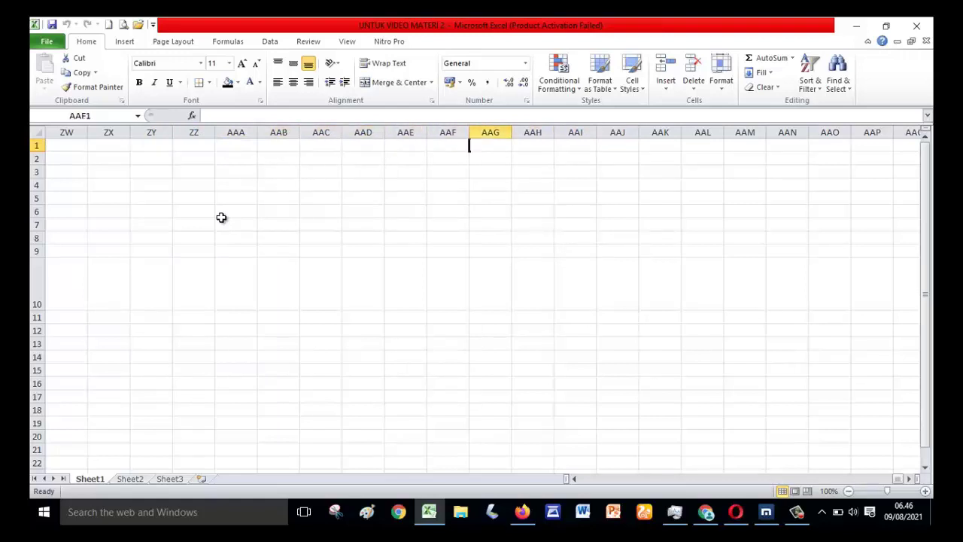
key(Right)
key(Right)
key(Right)
key(Right)
key(Right)
key(Right)
key(Left)
key(Left)
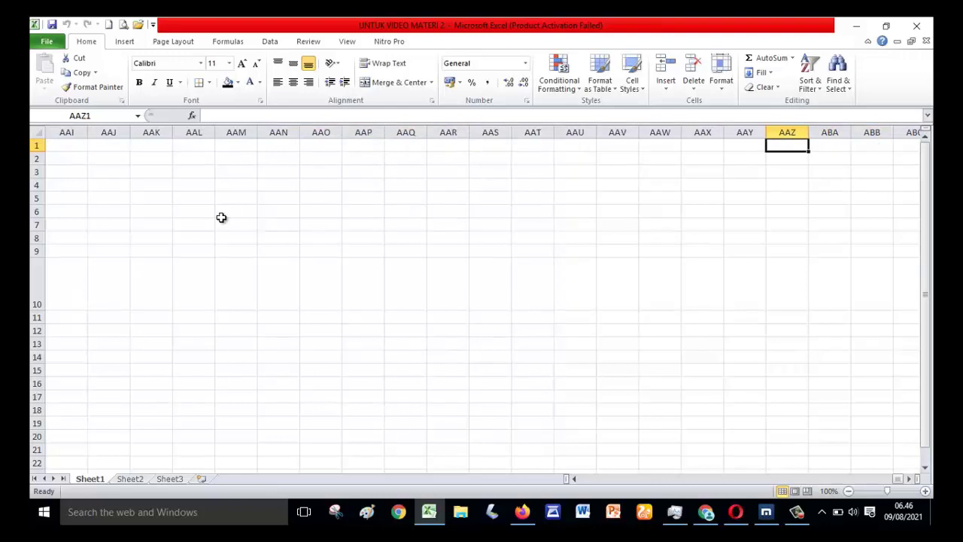
key(Right)
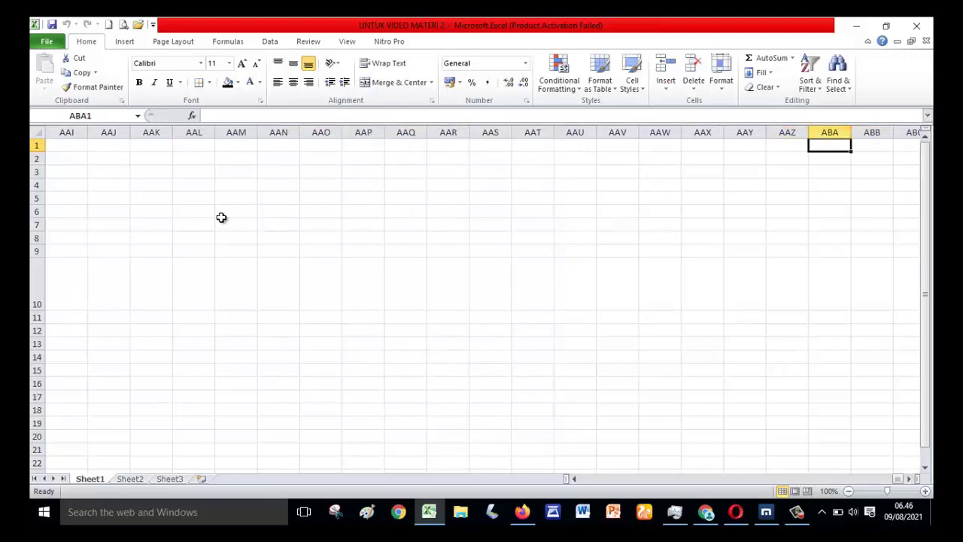
Step: Examine the three-letter column headings along row 1 of Sheet1 from ABA through the AB to AU series up to AVN
key(Right)
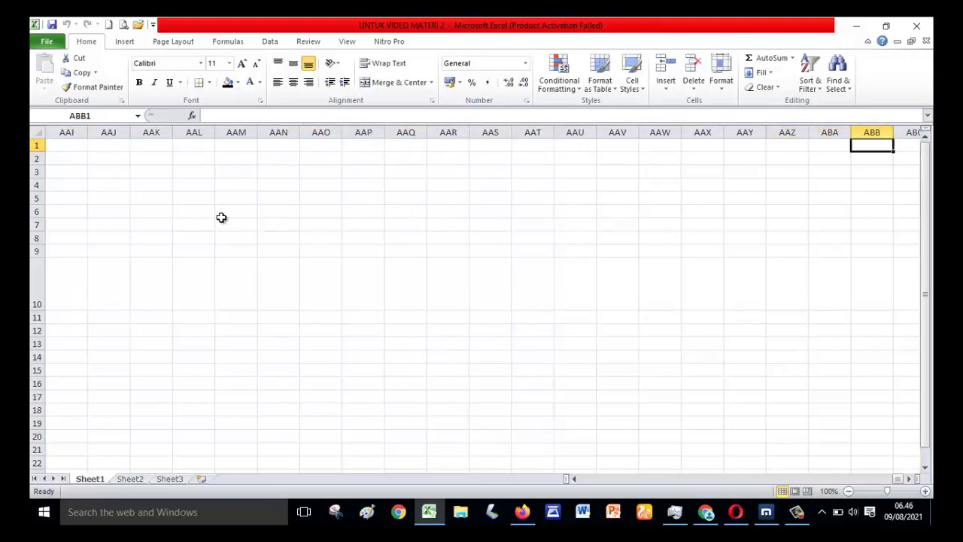
key(Right)
key(Right)
key(Right)
key(Right)
key(Right)
key(Right)
key(Right)
key(Right)
key(Right)
key(Right)
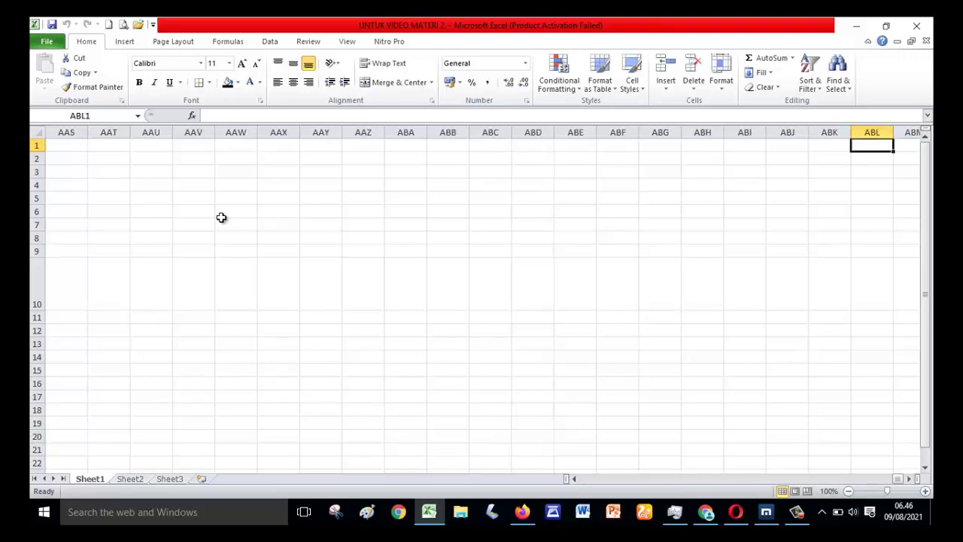
key(Right)
key(Right)
key(Right)
key(Right)
key(Right)
key(Right)
key(Right)
key(Right)
key(Right)
key(Right)
key(Right)
key(Right)
key(Right)
key(Right)
key(Right)
key(Right)
key(Right)
key(Right)
key(Right)
key(Right)
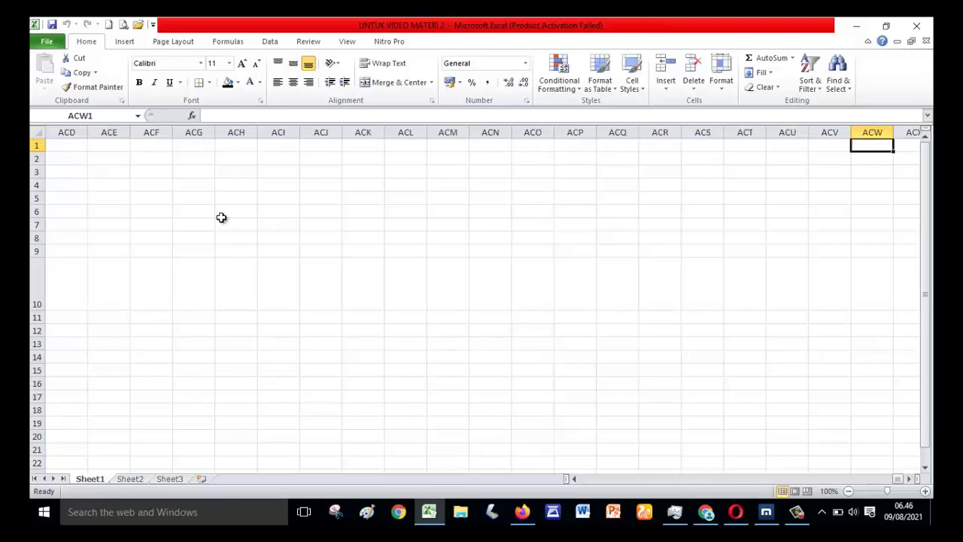
key(Right)
key(Right)
key(Right)
key(Right)
key(Right)
key(Right)
key(Right)
key(Right)
key(Right)
key(Right)
key(Right)
key(Right)
key(Right)
key(Right)
key(Right)
key(Right)
key(Right)
key(Right)
key(Right)
key(Right)
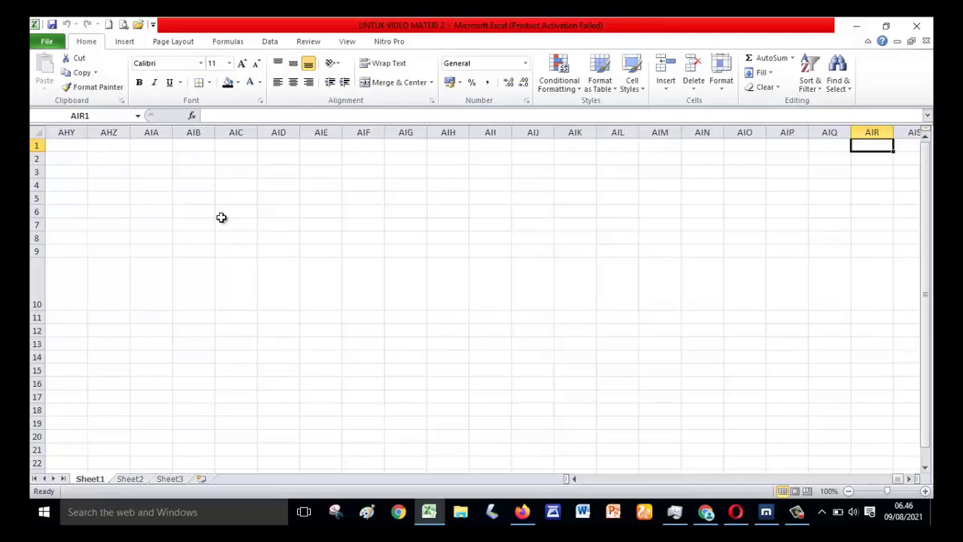
key(Right)
key(Right)
key(Right)
key(Right)
key(Right)
key(Right)
key(Right)
key(Right)
key(Right)
key(Right)
key(Right)
key(Right)
key(Right)
key(Right)
key(Right)
key(Right)
key(Right)
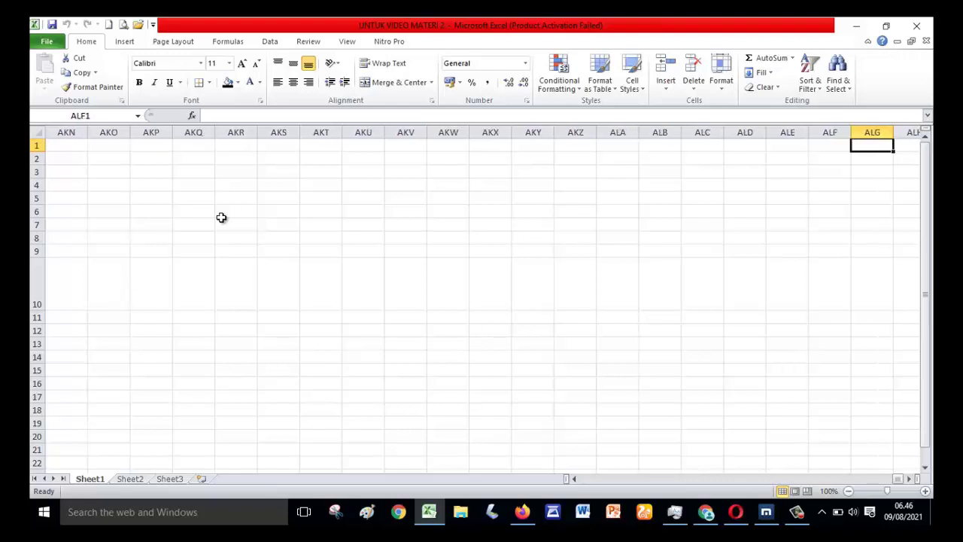
key(Right)
key(Right)
key(Right)
key(Right)
key(Right)
key(Right)
key(Right)
key(Right)
key(Right)
key(Right)
key(Right)
key(Right)
key(Right)
key(Right)
key(Right)
key(Right)
key(Right)
key(Right)
key(Right)
key(Right)
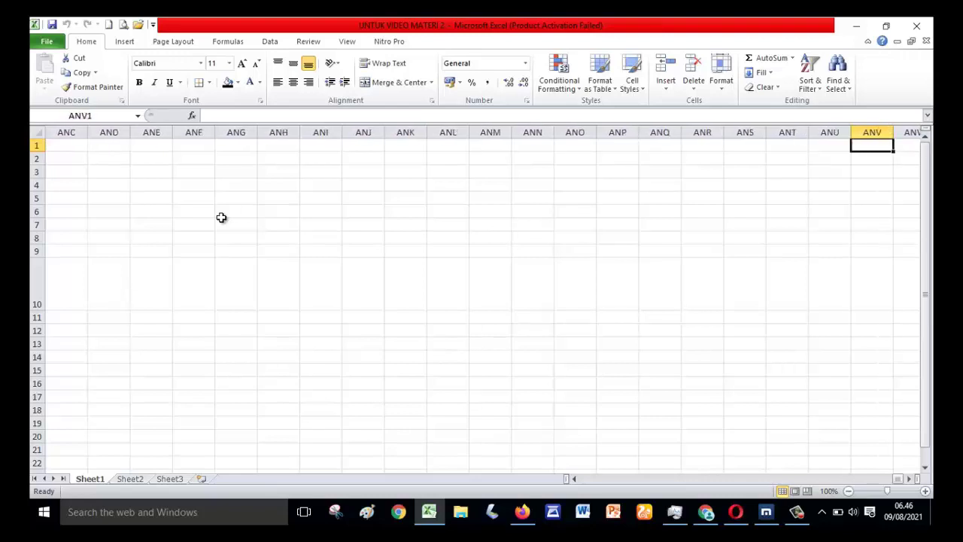
key(Right)
key(Right)
key(Right)
key(Right)
key(Right)
key(Right)
key(Right)
key(Right)
key(Right)
key(Right)
key(Right)
key(Right)
key(Right)
key(Right)
key(Right)
key(Right)
key(Right)
key(Right)
key(Right)
key(Right)
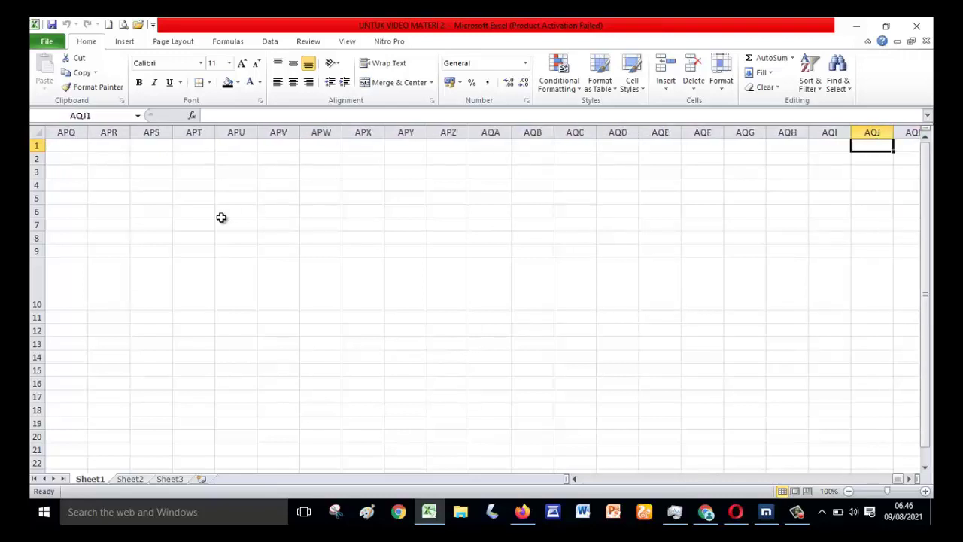
key(Right)
key(Right)
key(Right)
key(Right)
key(Right)
key(Right)
key(Right)
key(Right)
key(Right)
key(Right)
key(Right)
key(Right)
key(Right)
key(Right)
key(Right)
key(Right)
key(Right)
key(Right)
key(Right)
key(Right)
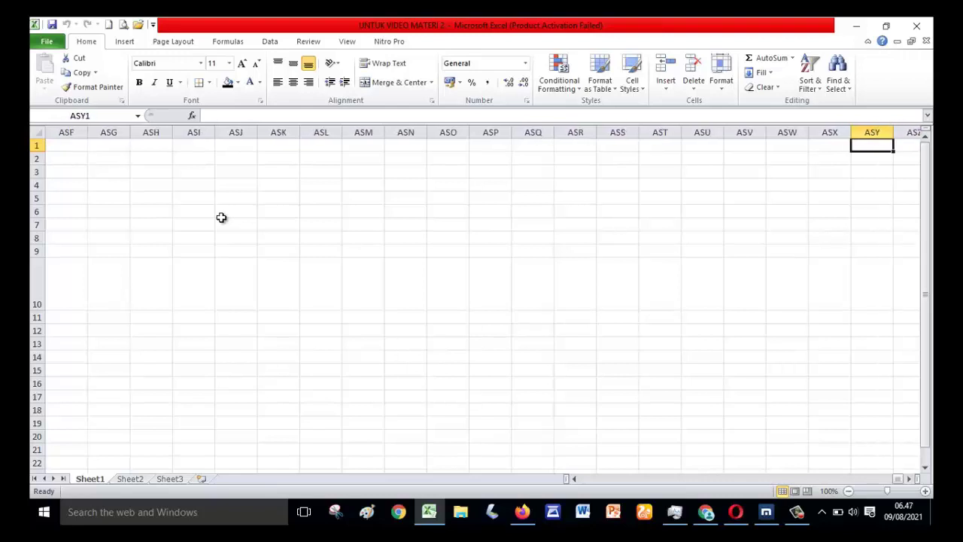
key(Right)
key(Right)
key(Right)
key(Right)
key(Right)
key(Right)
key(Right)
key(Right)
key(Right)
key(Right)
key(Right)
key(Right)
key(Right)
key(Right)
key(Right)
key(Right)
key(Right)
key(Right)
key(Right)
key(Right)
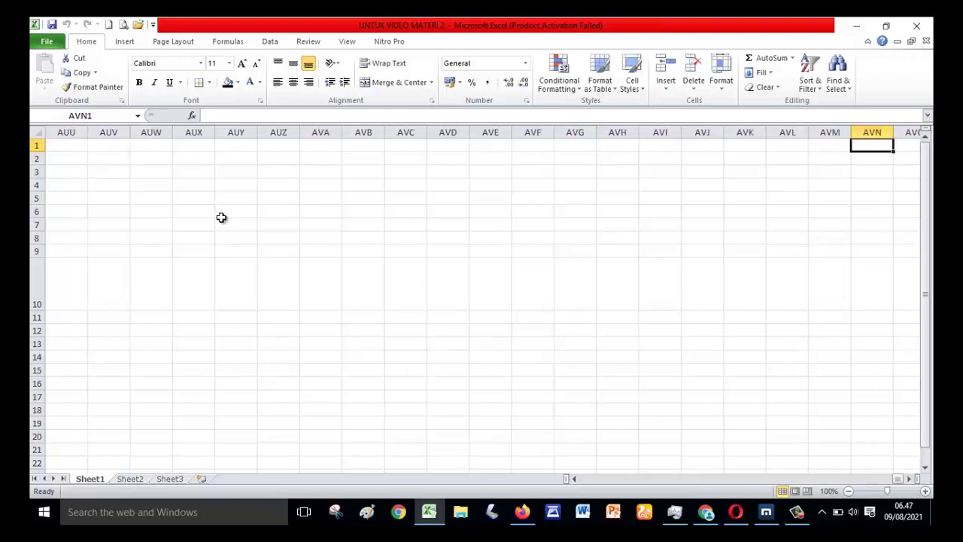
Step: Examine the three-letter column headings along row 1 of Sheet1 from AVN through the AX and AY series to AZP
key(Right)
key(Right)
key(Right)
key(Right)
key(Right)
key(Right)
key(Right)
key(Right)
key(Right)
key(Right)
key(Right)
key(Right)
key(Right)
key(Right)
key(Right)
key(Right)
key(Right)
key(Right)
key(Right)
key(Right)
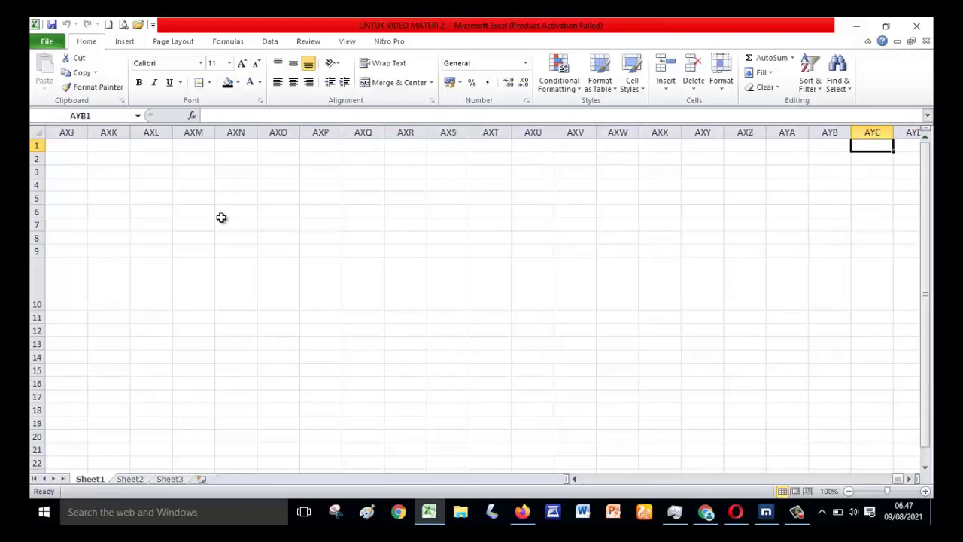
key(Right)
key(Right)
key(Right)
key(Right)
key(Right)
key(Right)
key(Right)
key(Right)
key(Right)
key(Right)
key(Right)
key(Right)
key(Right)
key(Right)
key(Right)
key(Right)
key(Right)
key(Right)
key(Right)
key(Right)
key(Right)
key(Right)
key(Right)
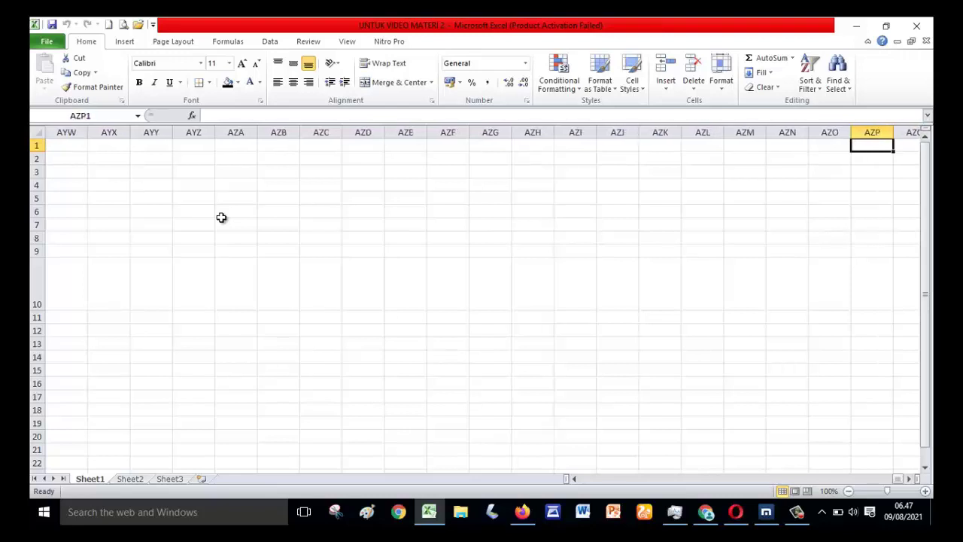
key(Left)
key(Left)
key(Left)
key(Left)
key(Left)
key(Left)
key(Left)
key(Left)
key(Left)
key(Left)
key(Left)
key(Left)
key(Left)
key(Left)
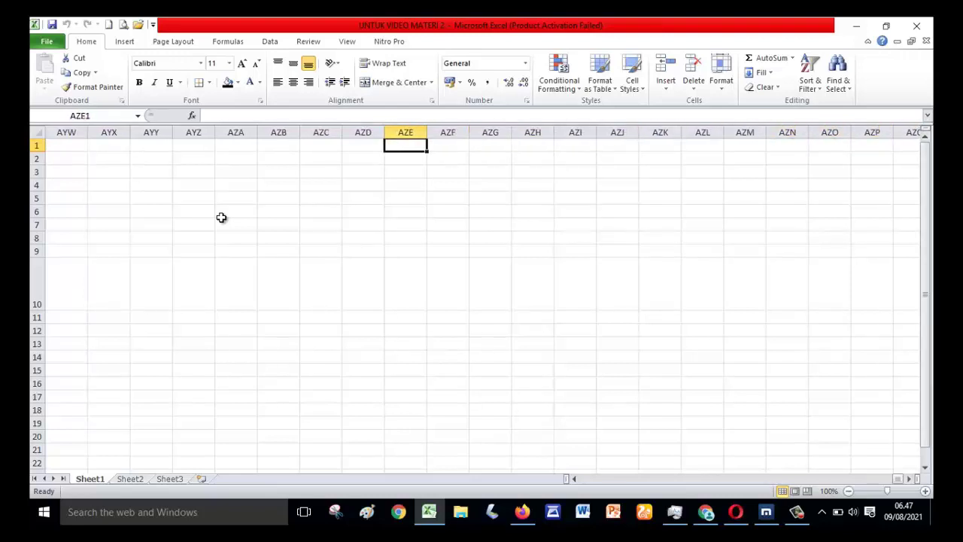
key(Right)
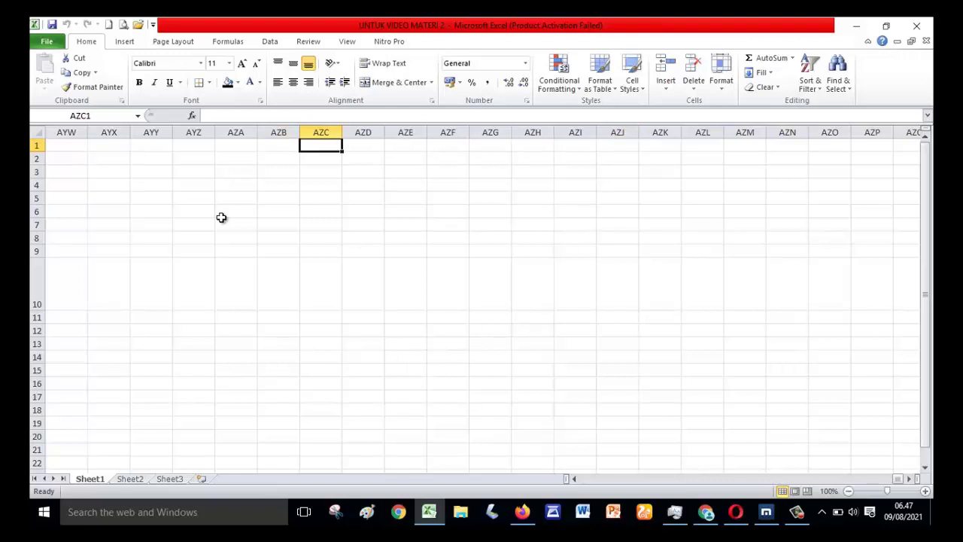
Step: Go to the last column of row 1 and examine the final column headings at the sheet's edge
key(ctrl+Right)
key(Left)
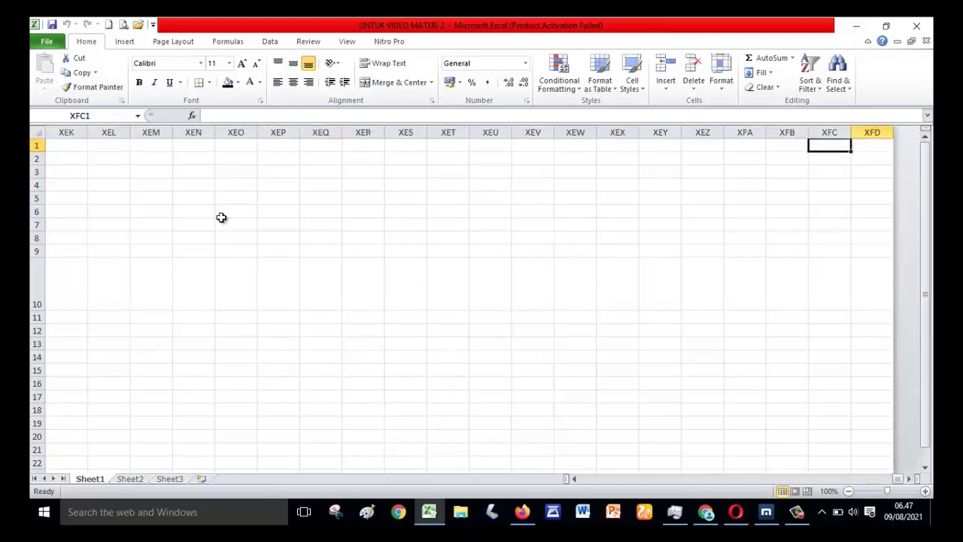
key(Right)
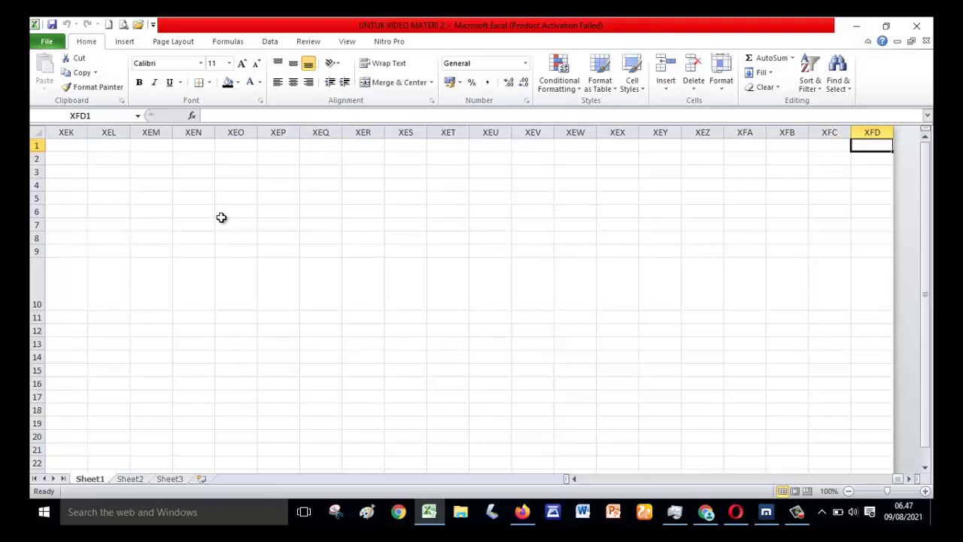
key(Left)
key(Right)
Step: Return to cell A1, revisit the last column of row 1, and come back to the first columns
key(ctrl+Home)
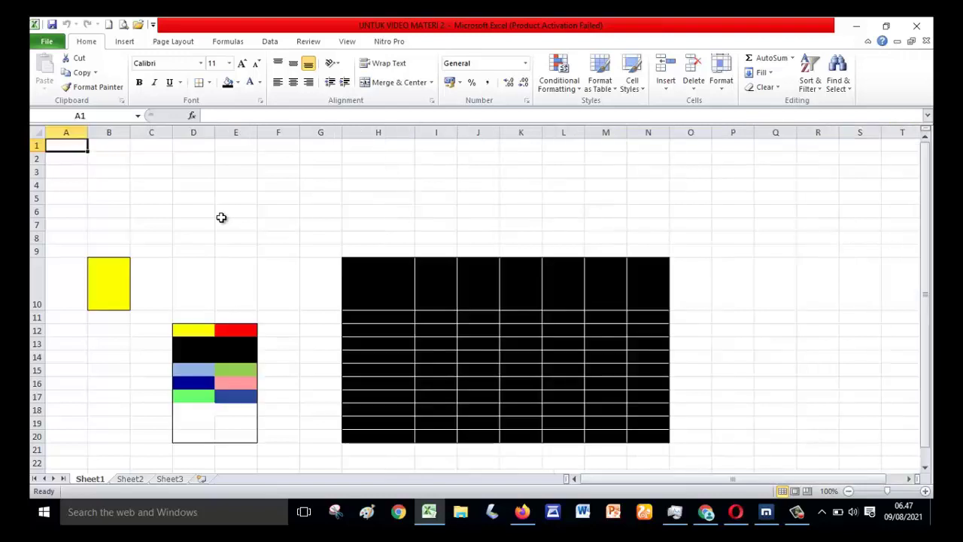
key(ctrl+Right)
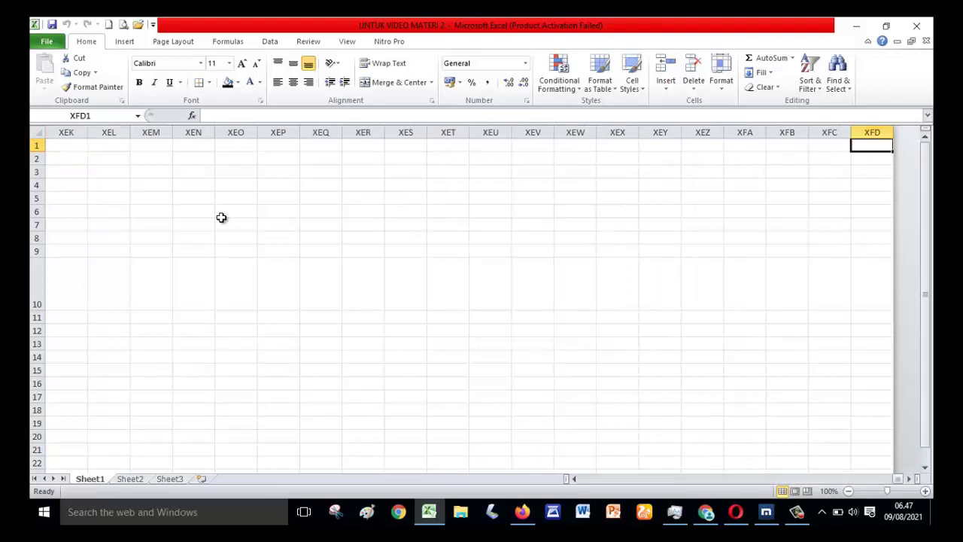
key(ctrl+Home)
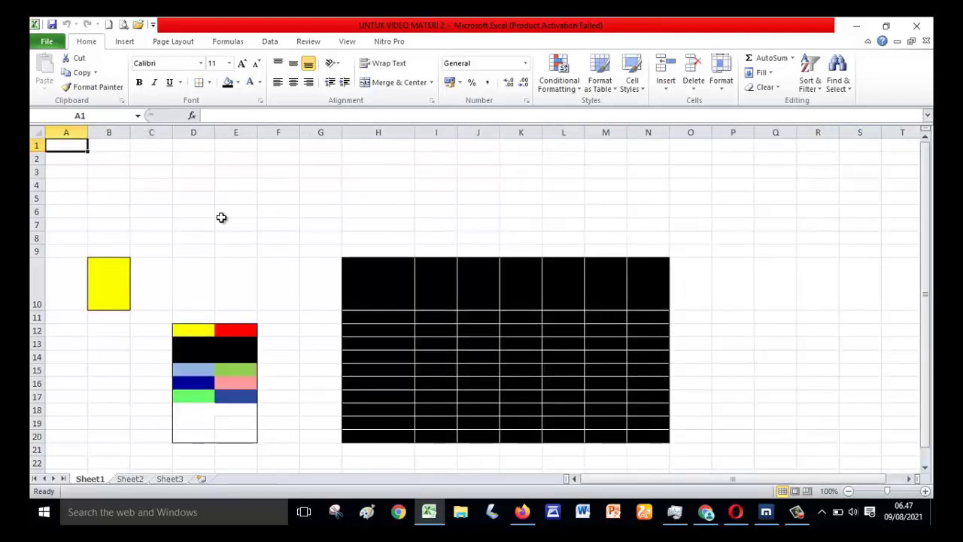
key(Right)
key(Right)
key(Right)
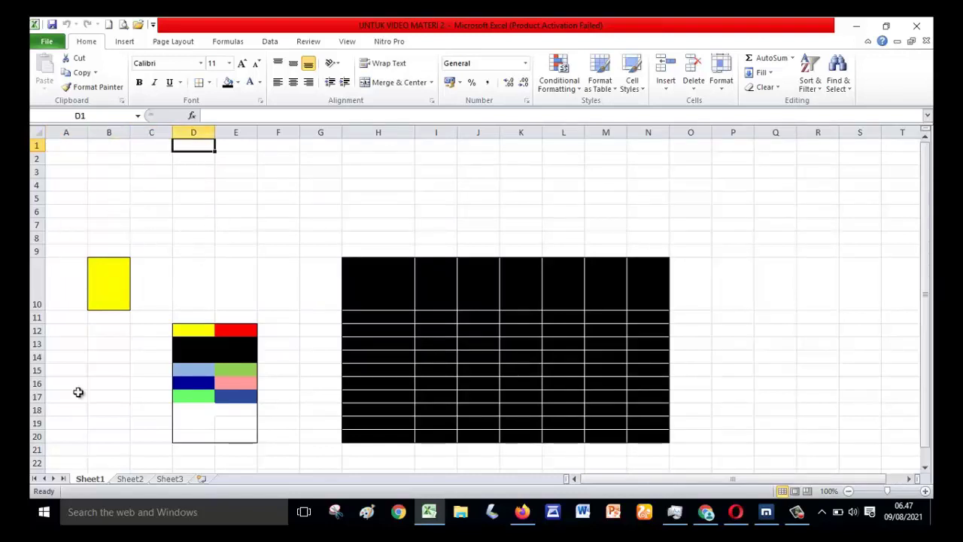
Step: Go from cell A1 to the last row of column A to examine the final row numbers
click(79, 156)
click(79, 140)
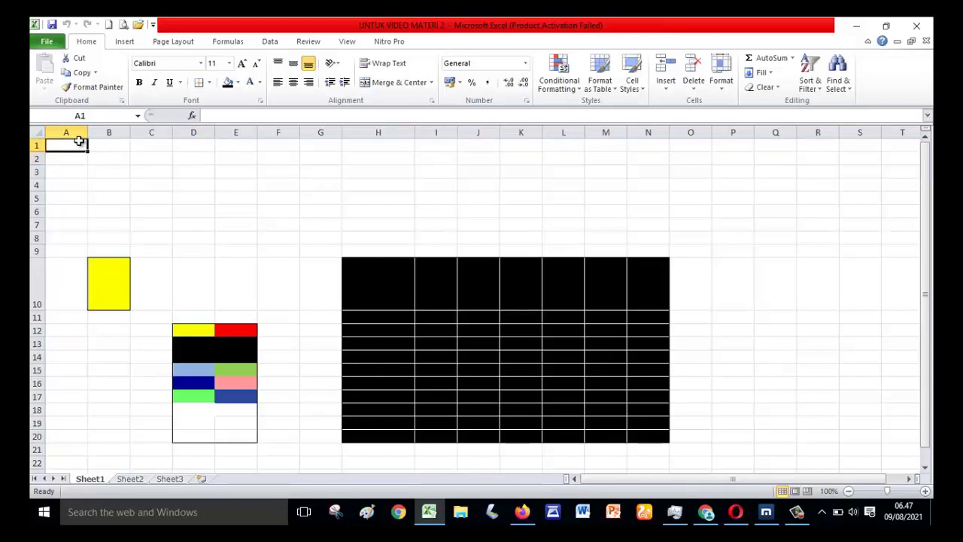
key(ctrl+Down)
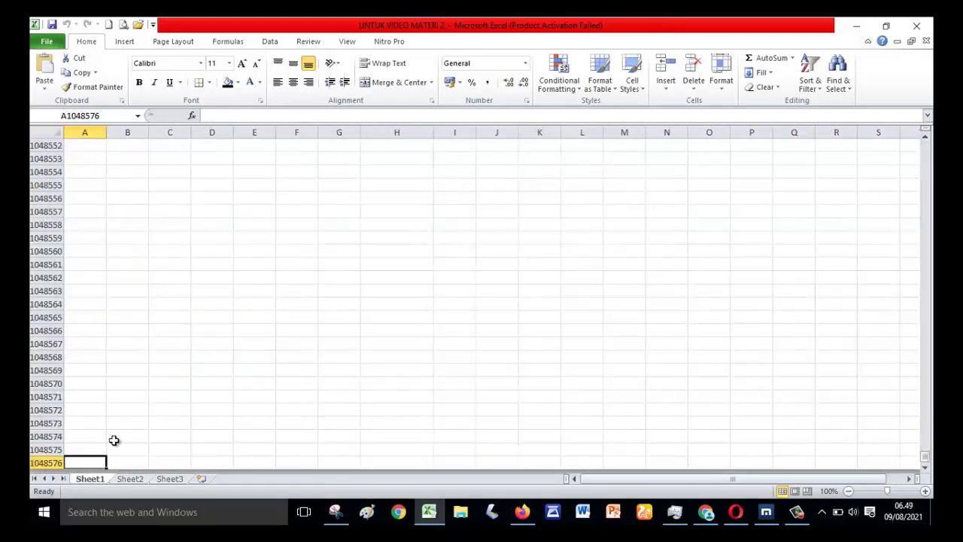
Step: Switch to Snipping Tool to compare the sheet's last row number with the Jumlah Baris table, then return to Excel
click(336, 511)
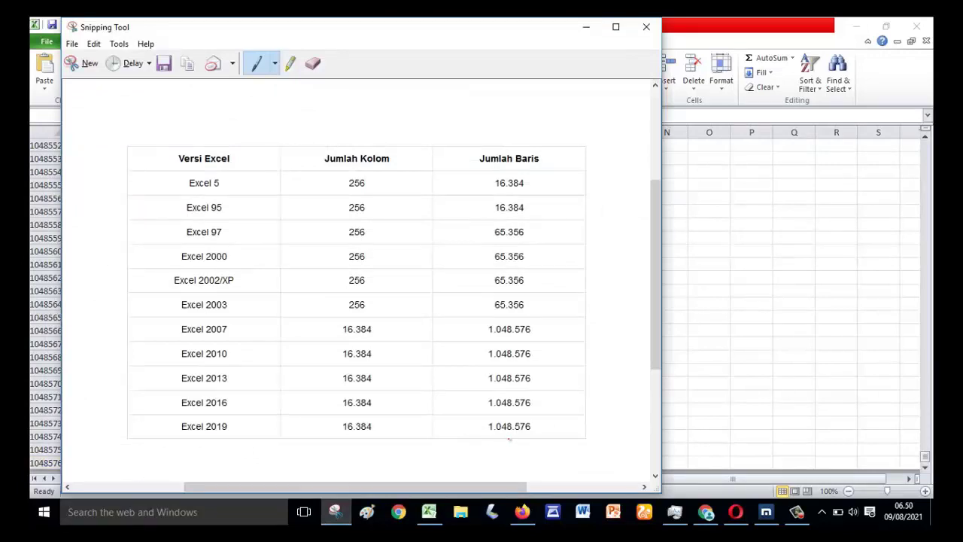
drag(248, 24, 318, 25)
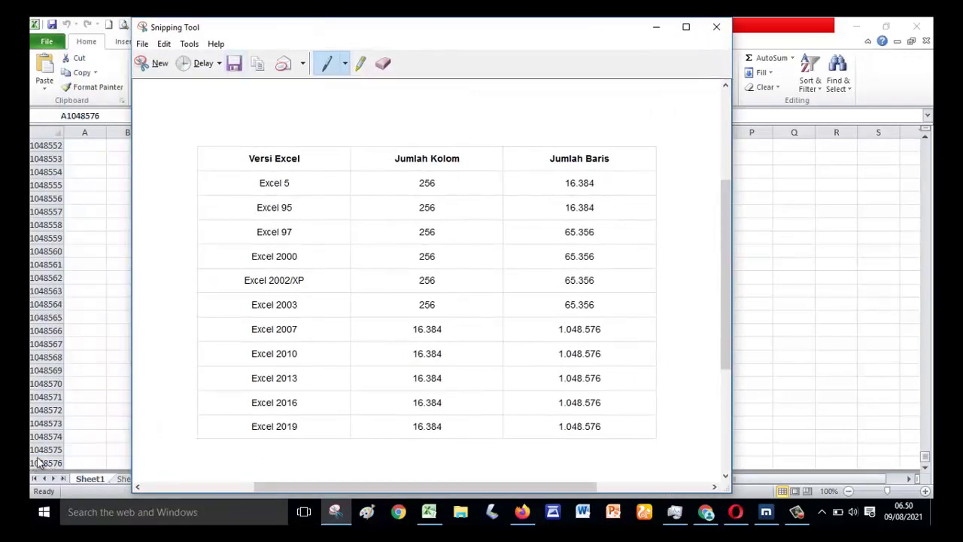
key(alt+Tab)
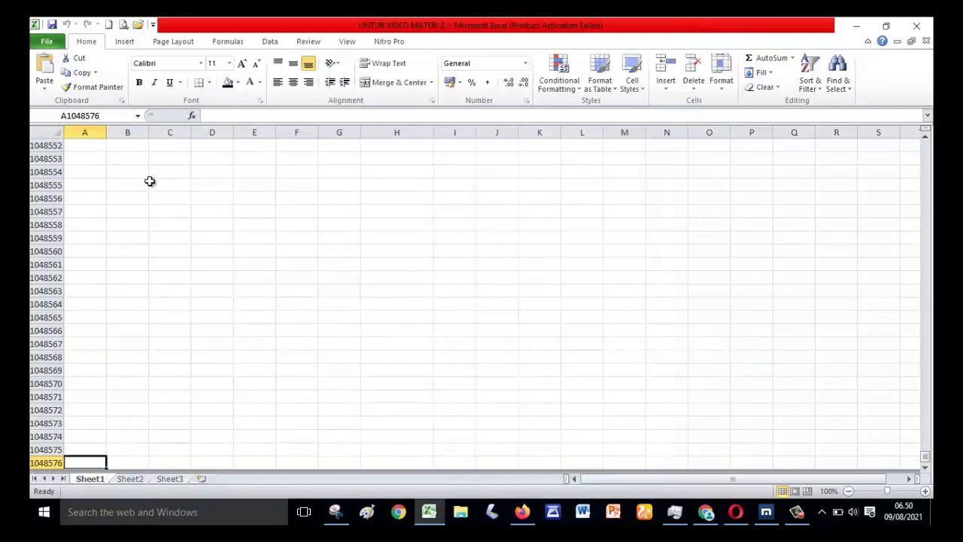
Step: Go along row 1048553 to the last column and check the column limit against the Snipping Tool table, then minimize that window
click(95, 156)
key(Right)
key(Right)
key(Right)
key(Right)
key(Right)
key(Right)
key(Right)
key(Right)
key(Right)
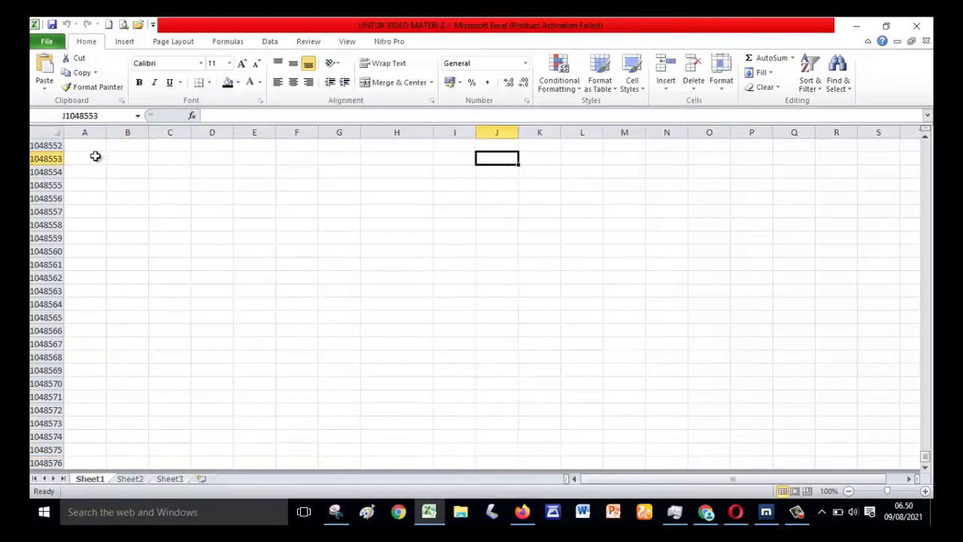
key(ctrl+Right)
key(alt+Tab)
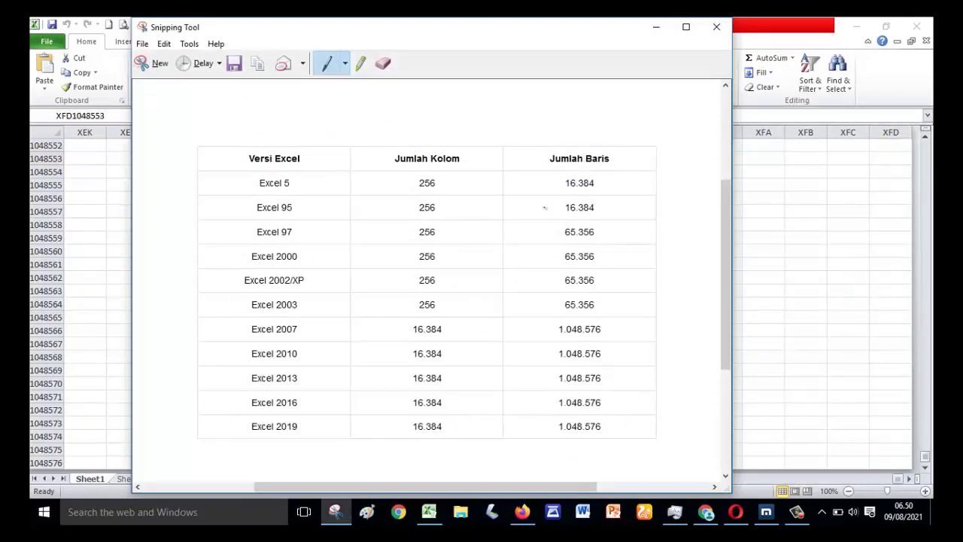
click(657, 28)
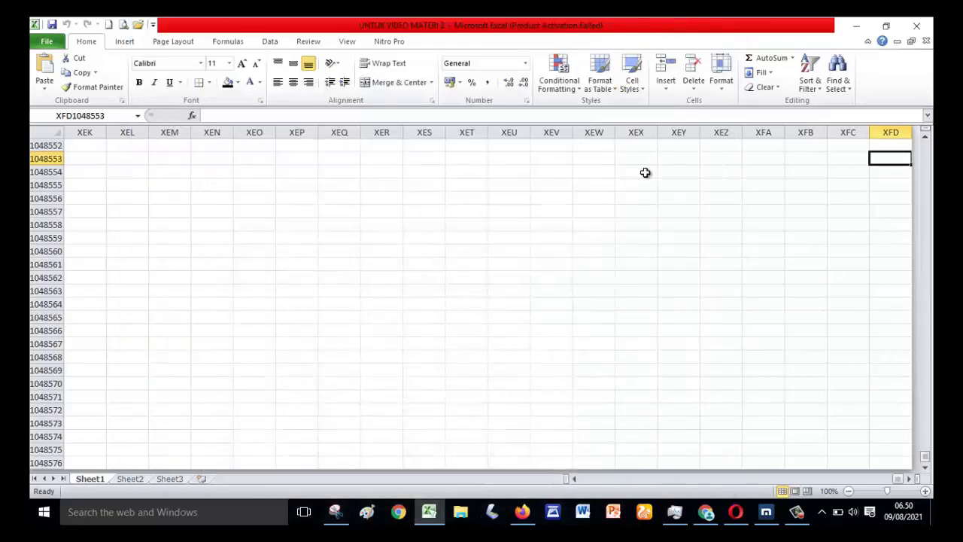
Step: Examine the last column headings back from XFD, then return through column A to the first row of Sheet1
key(Left)
key(Left)
key(Left)
key(Left)
key(Left)
key(Left)
key(Left)
key(Left)
key(Left)
key(Left)
key(Left)
key(Left)
key(Left)
key(Left)
key(Left)
key(Left)
key(Left)
key(Left)
key(Left)
key(Left)
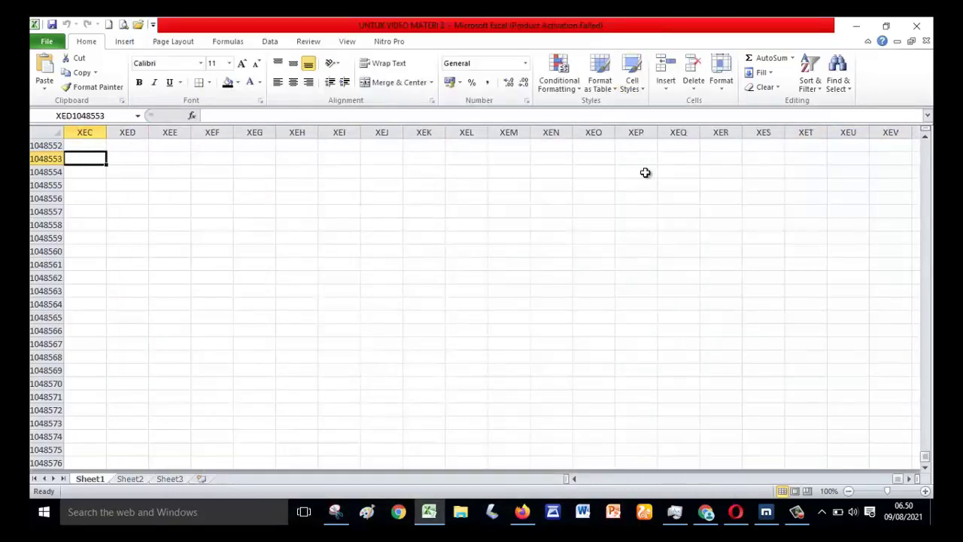
key(ctrl+Left)
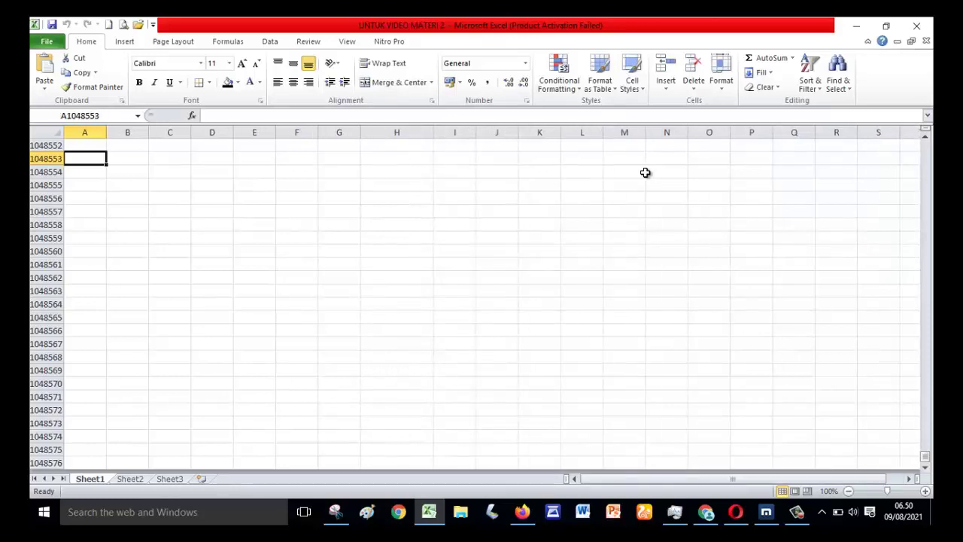
key(ctrl+Up)
key(Right)
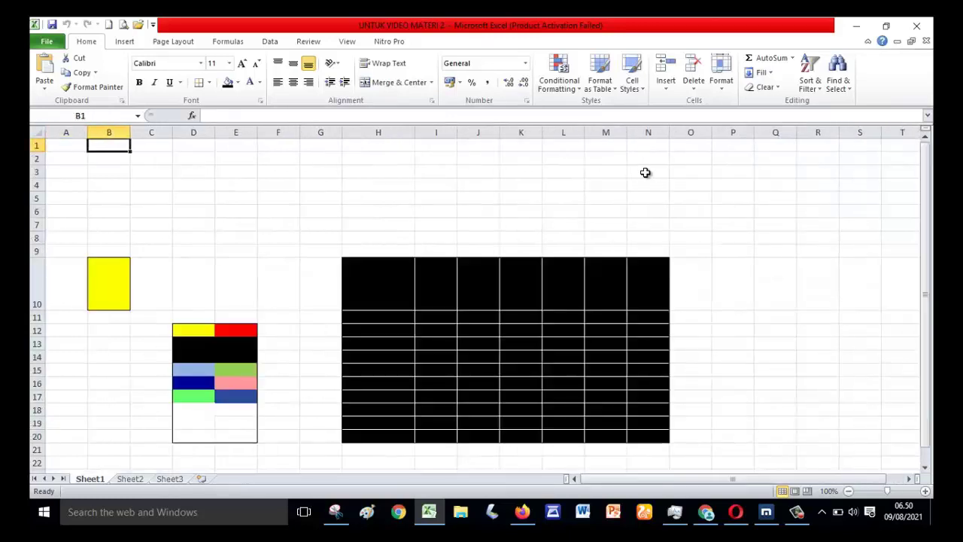
Step: View Sheet3, then open Sheet2 and insert a new worksheet before it
click(143, 479)
click(168, 479)
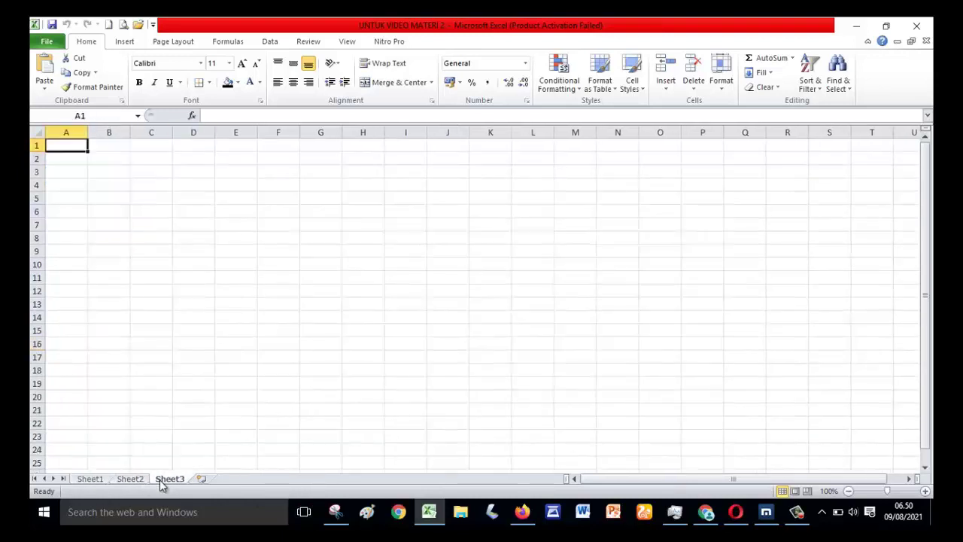
click(131, 479)
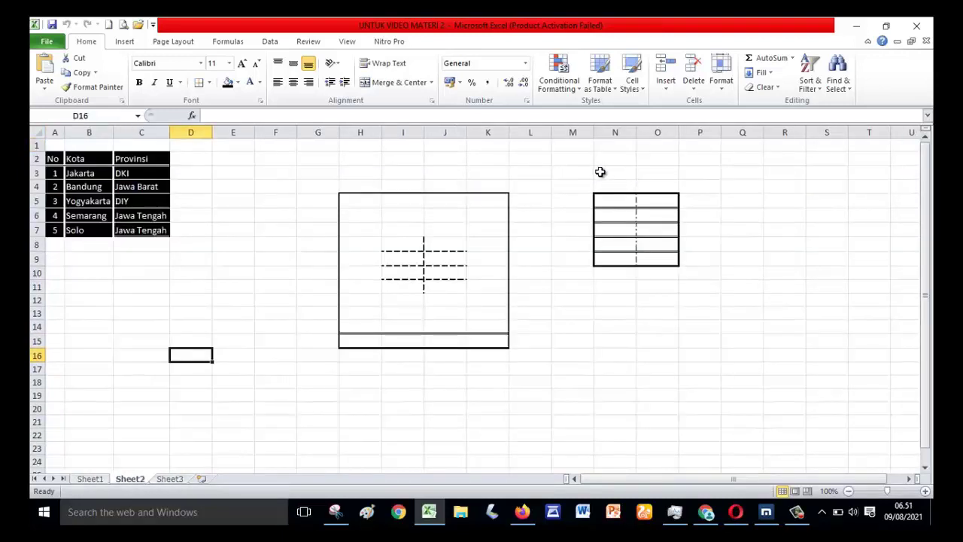
click(666, 91)
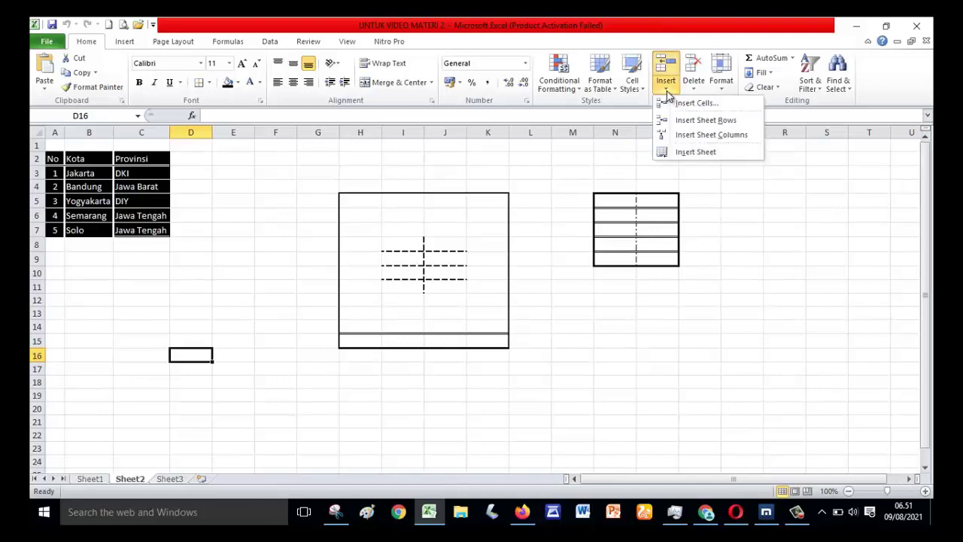
click(697, 152)
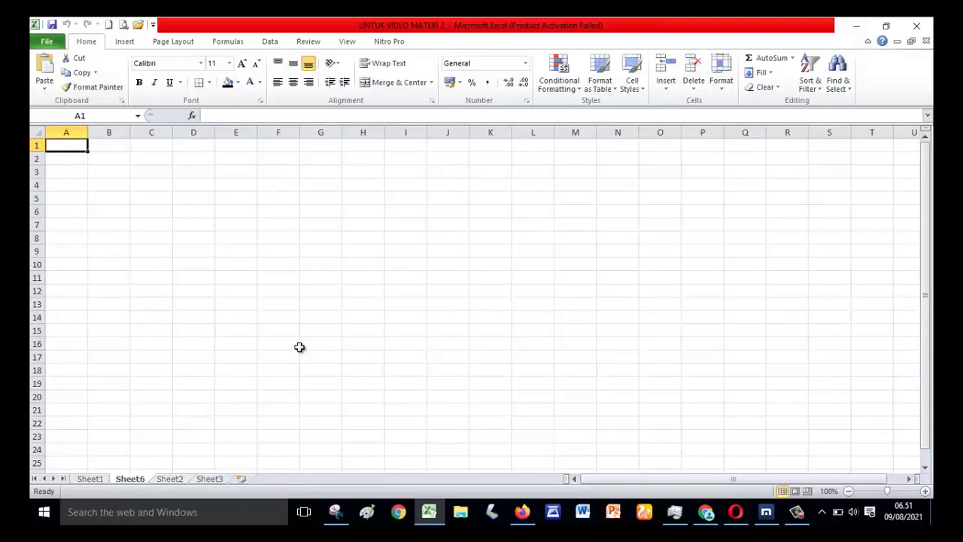
Step: Delete the newly inserted blank worksheet
click(704, 94)
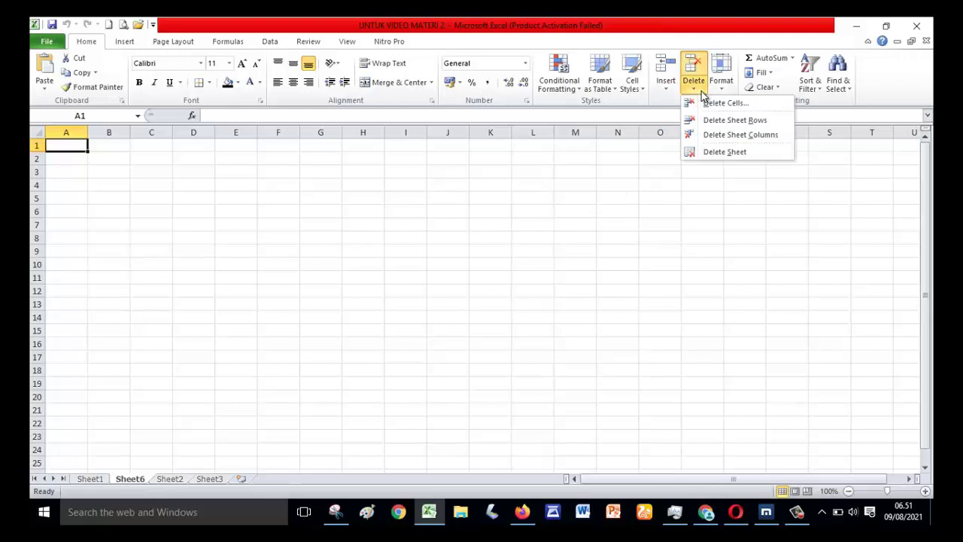
click(715, 150)
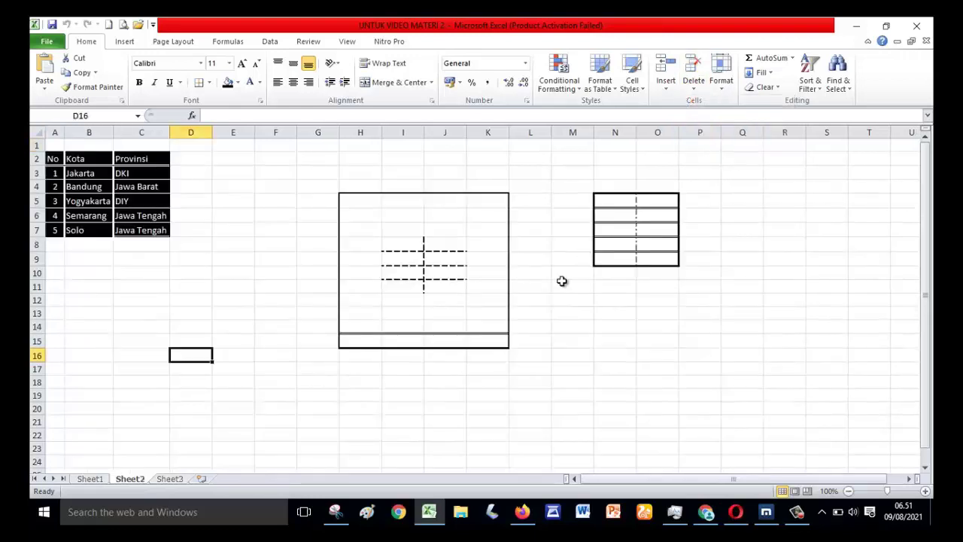